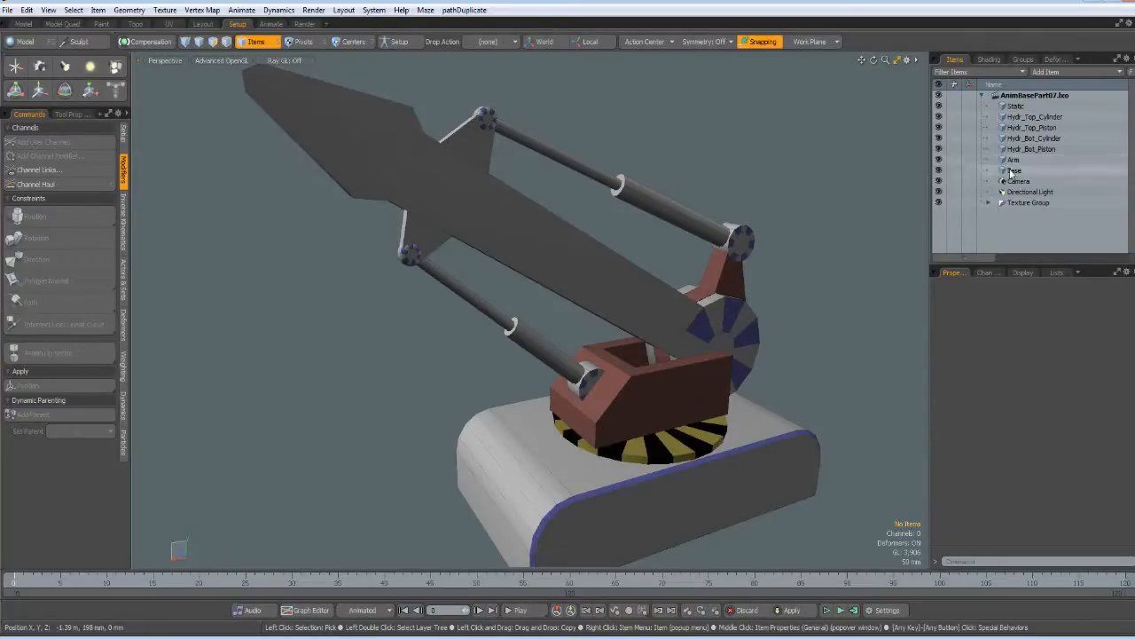
Inspect the Static, Base and Arm parts by selecting each in turn.
click(1015, 107)
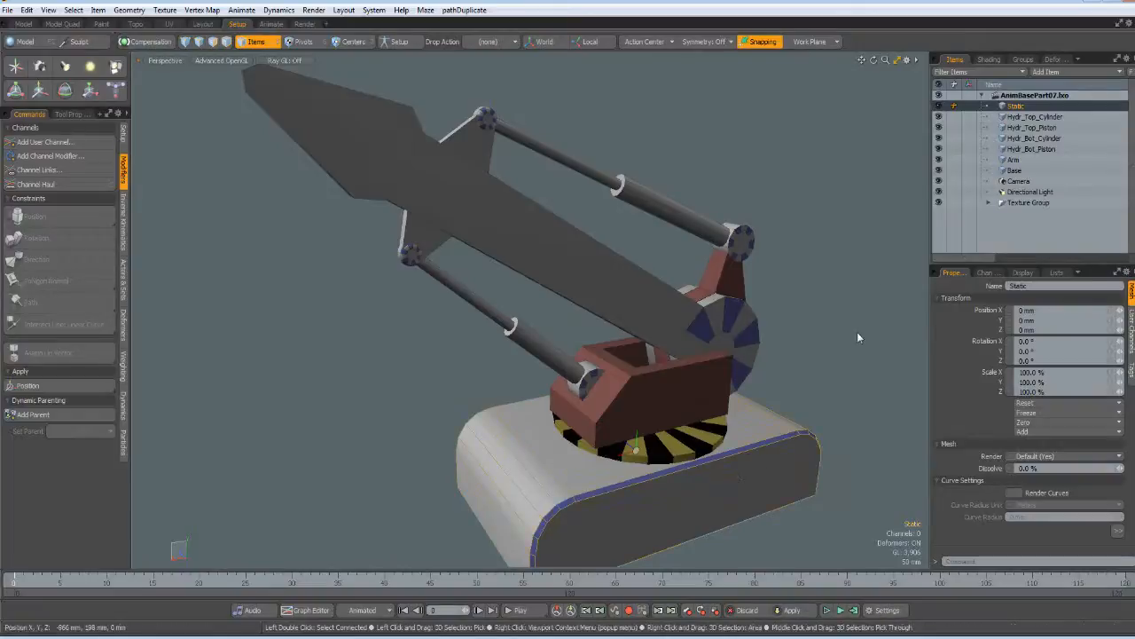
click(1007, 171)
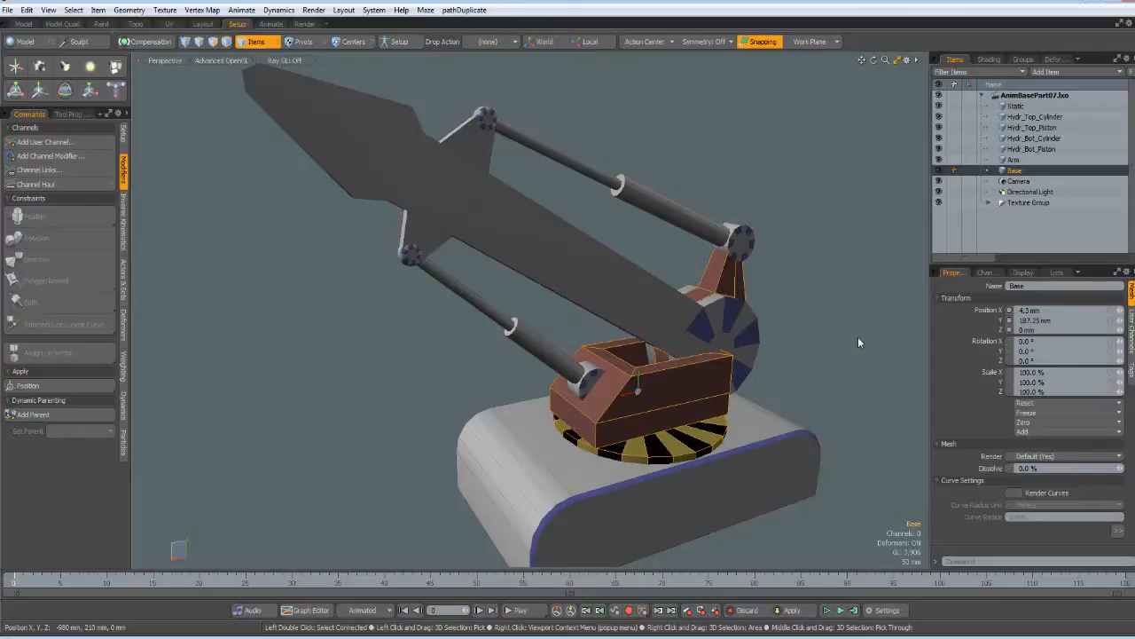
click(1012, 160)
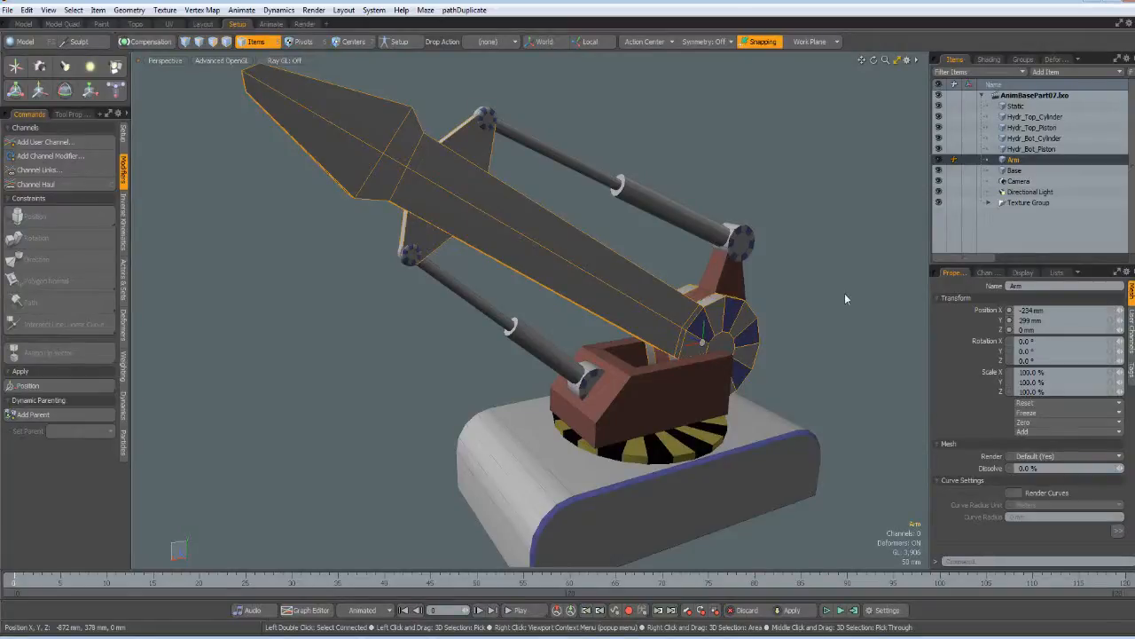
Set the viewport's Show Centers option to All, then deselect everything.
key(o)
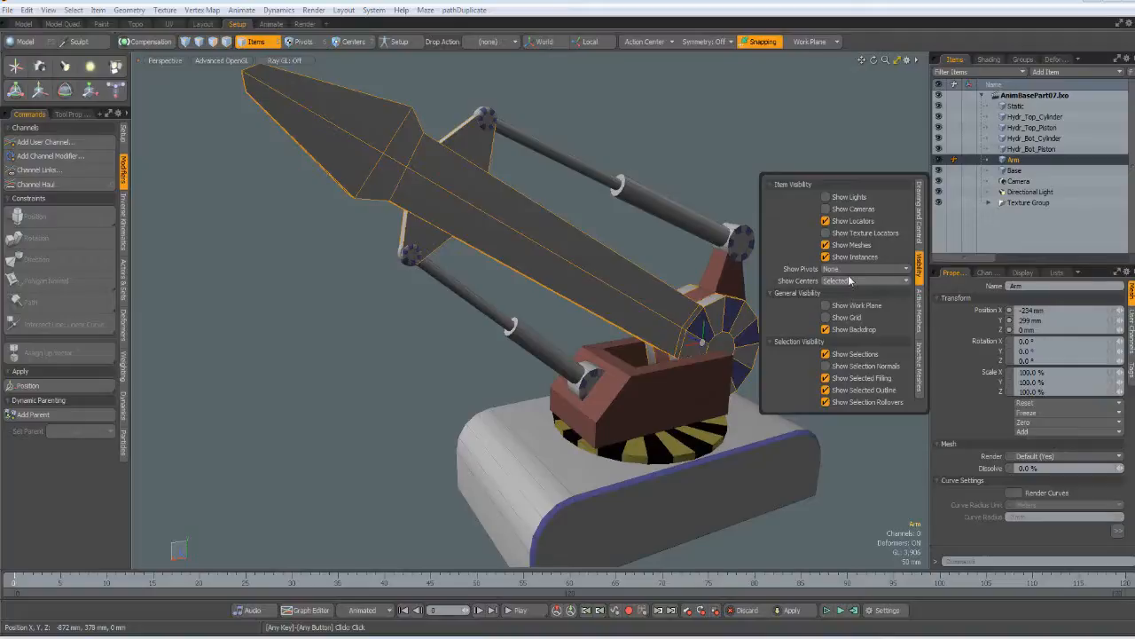
click(847, 284)
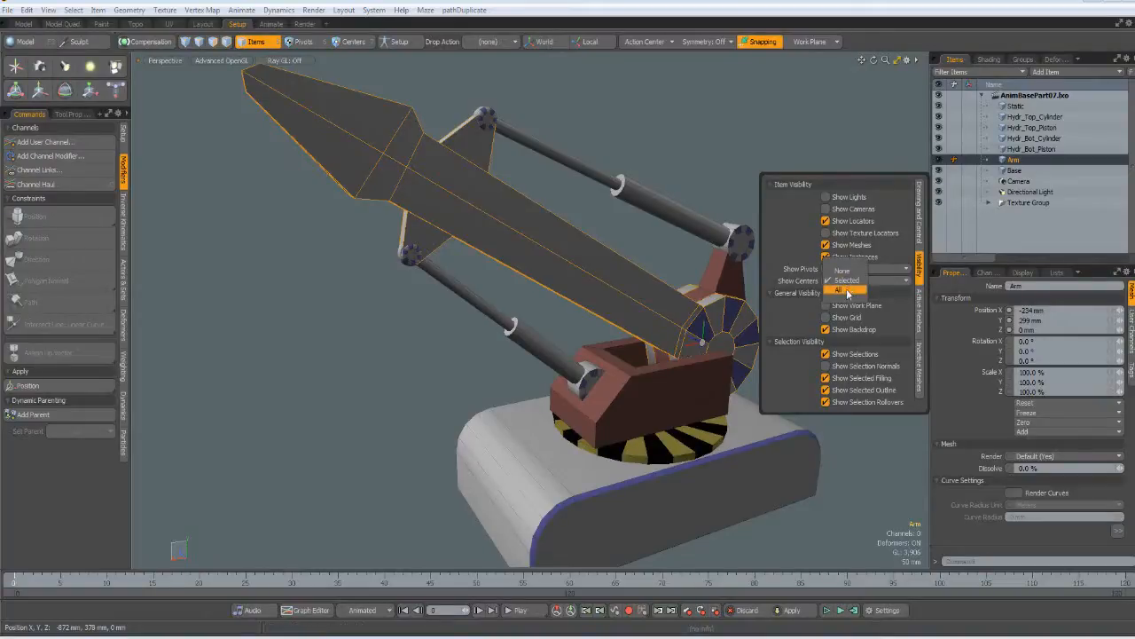
click(848, 292)
click(878, 132)
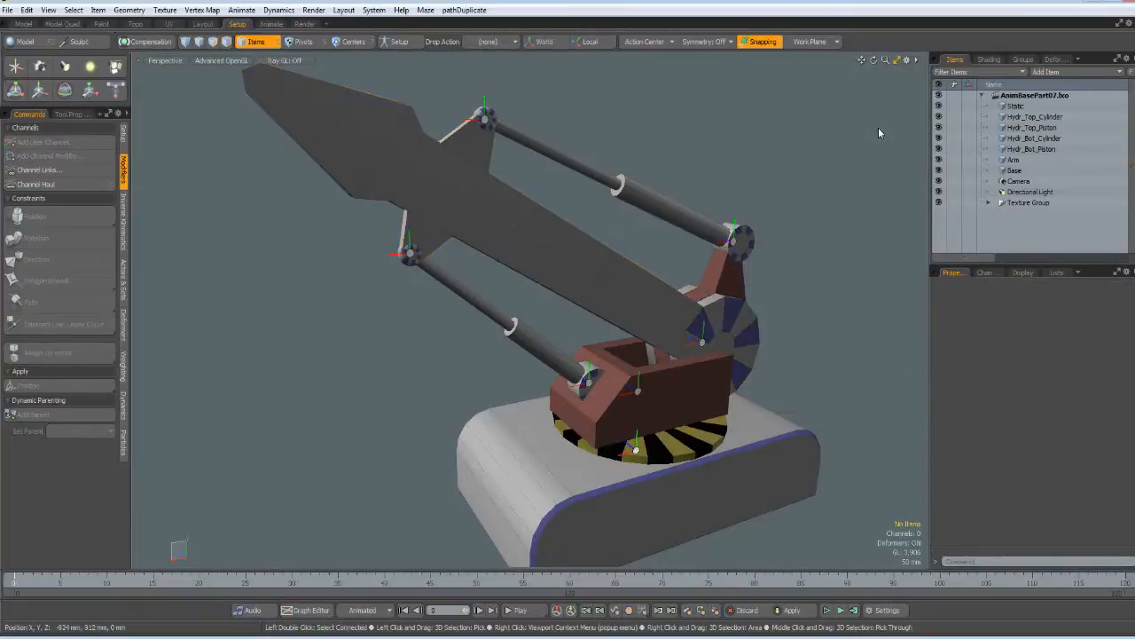
View the robot arm from the back and recentre it in the viewport.
key(KP_1)
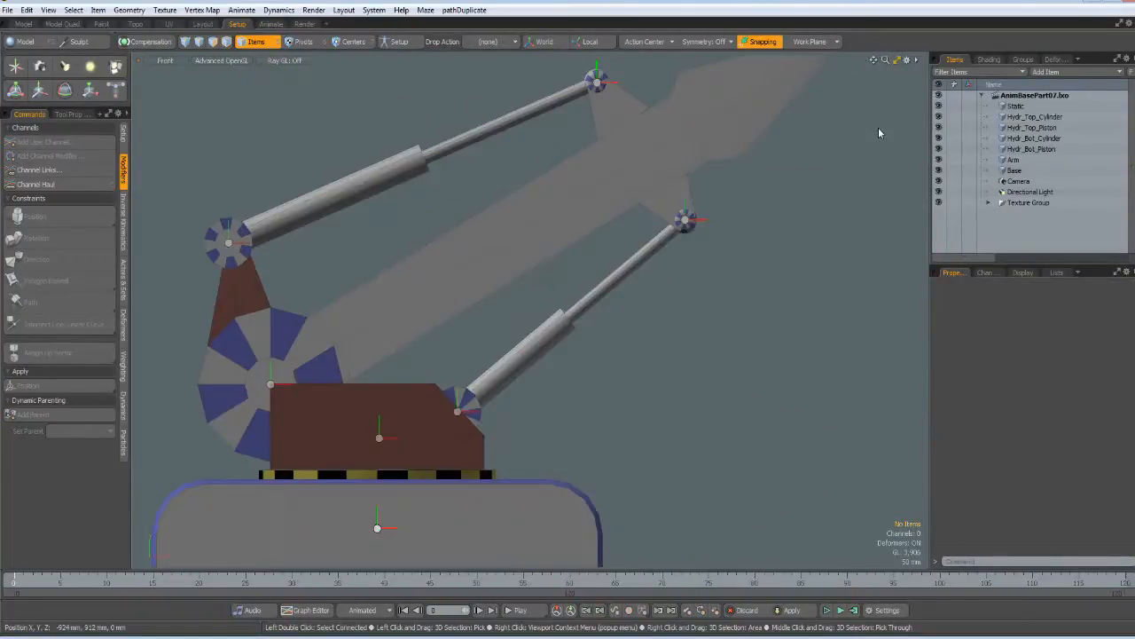
key(ctrl+KP_1)
scroll(726, 177, down, 2)
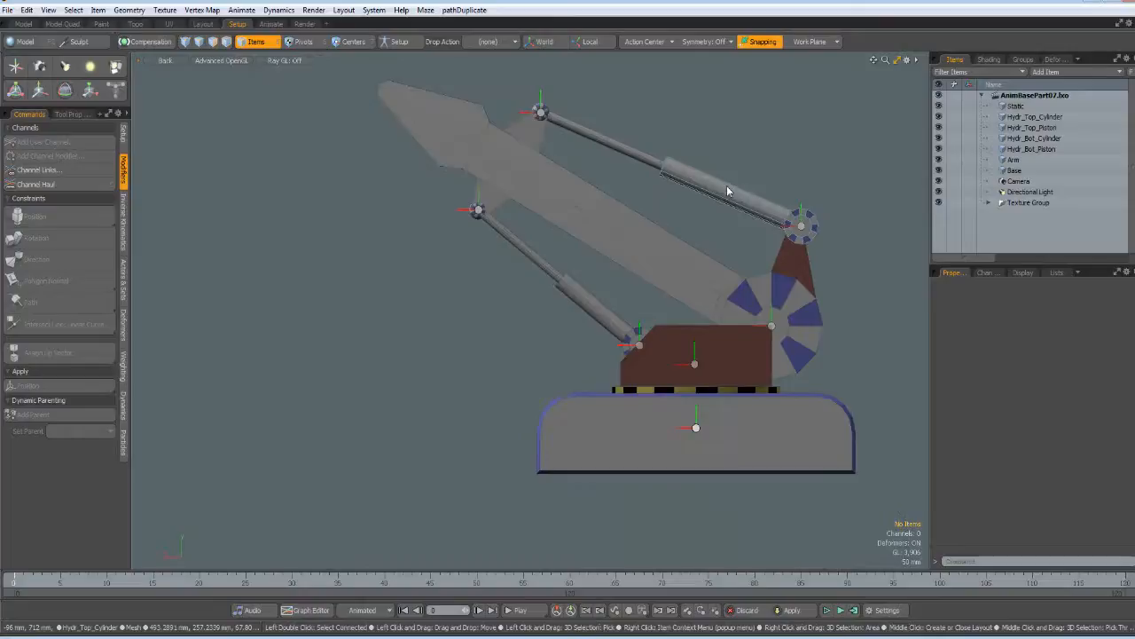
alt+drag(728, 191, 633, 248)
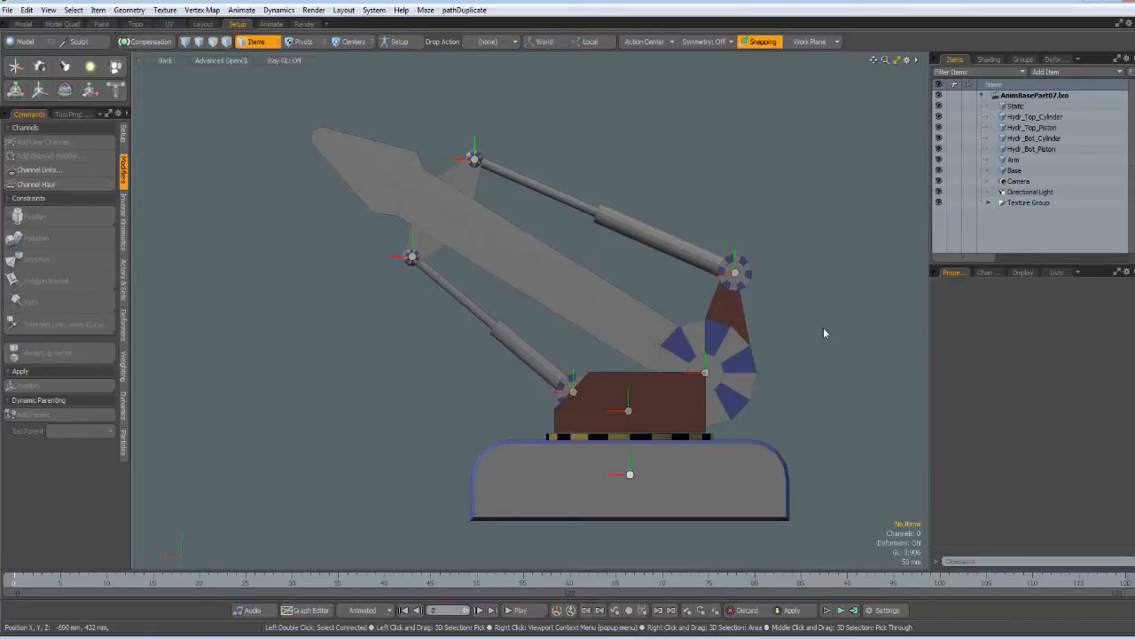
Parent Hydr_Top_Cylinder through Arm under the Base item.
click(1029, 117)
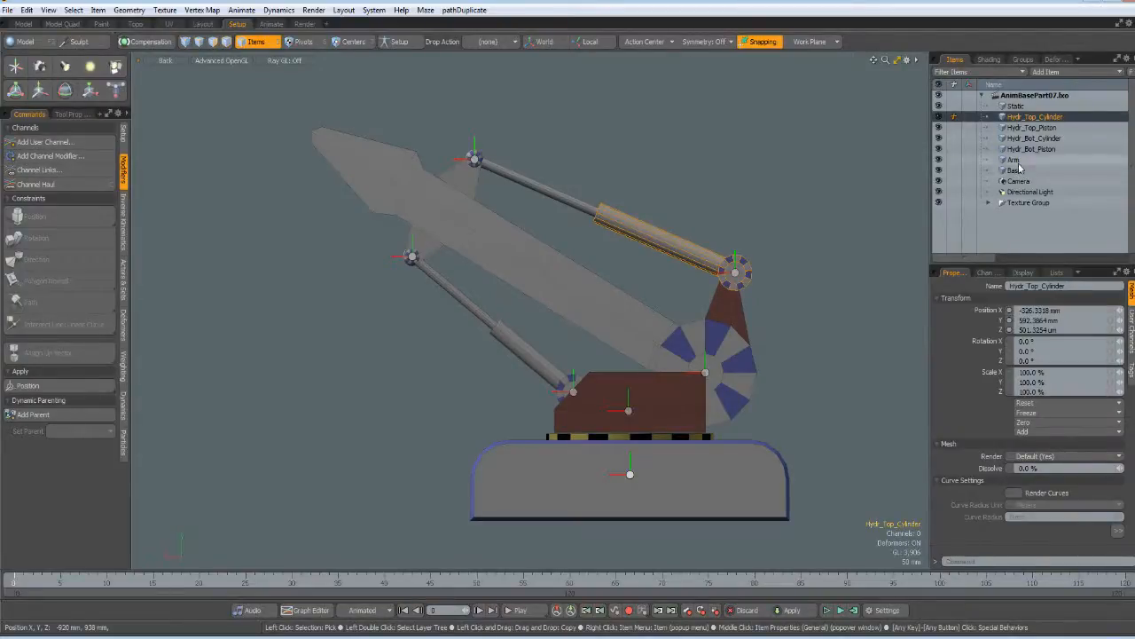
shift+click(1012, 160)
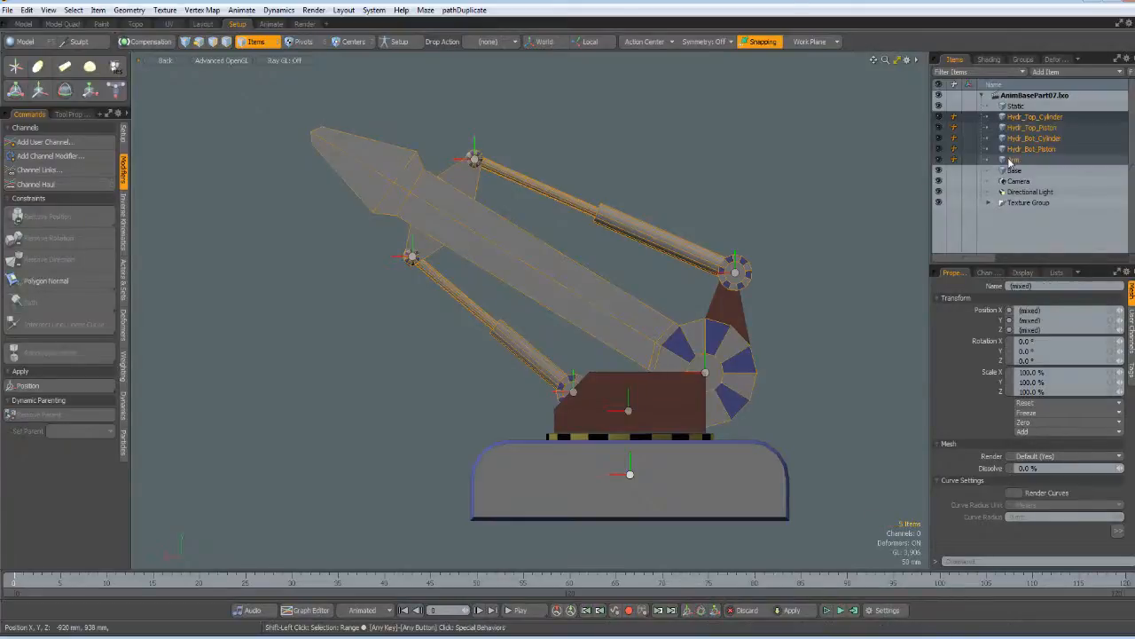
drag(1008, 160, 1009, 171)
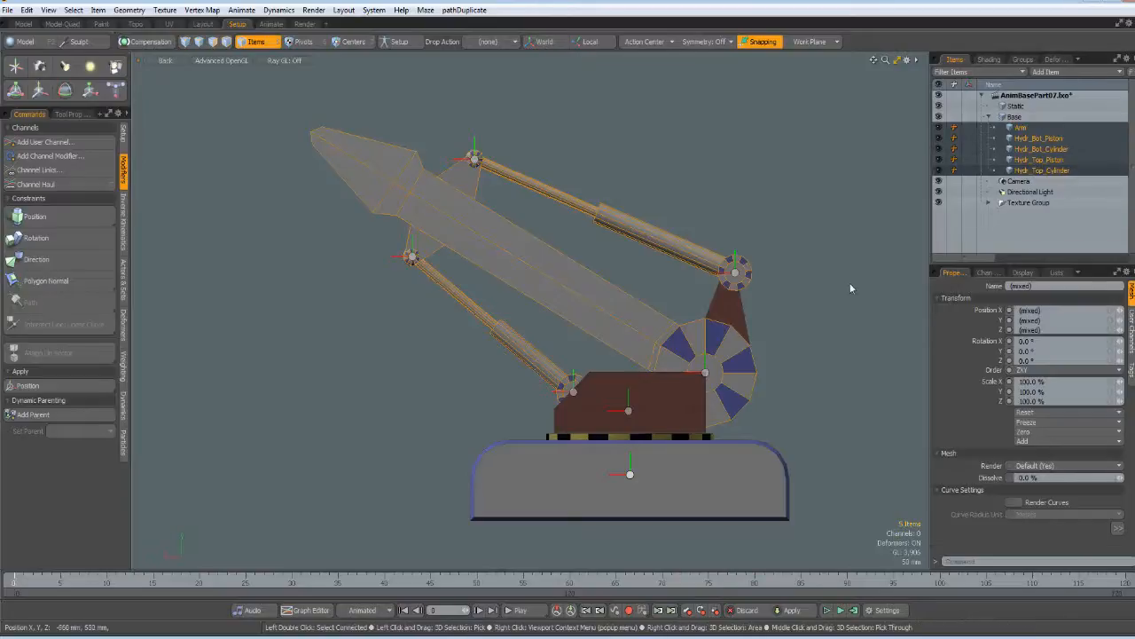
click(711, 157)
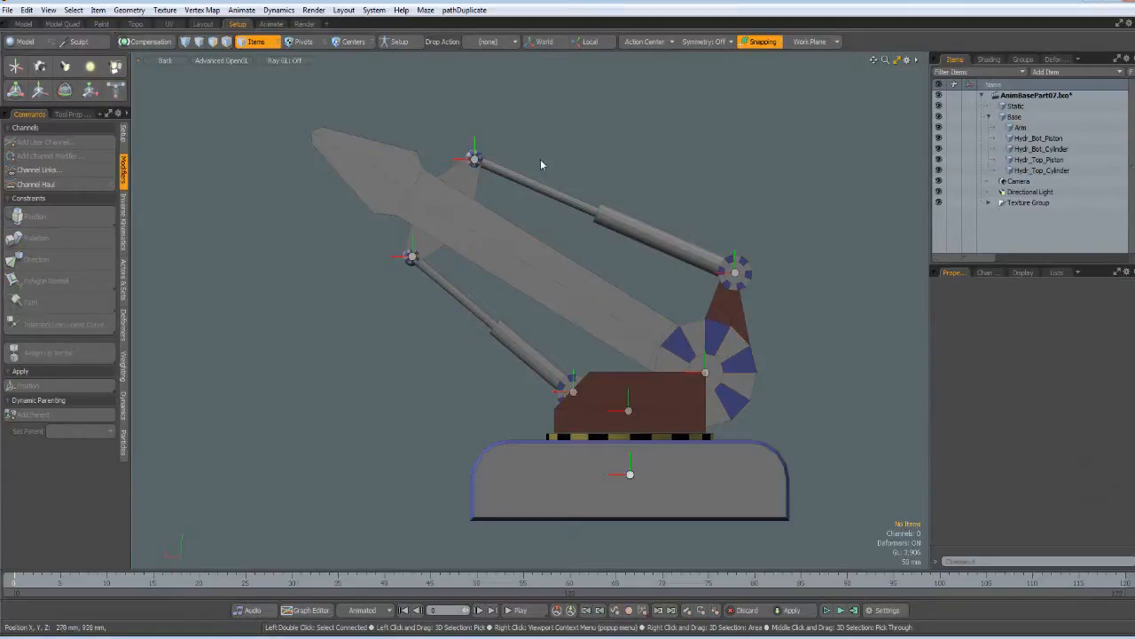
Parent Hydr_Top_Piston and Hydr_Bot_Piston under the Arm item.
click(527, 191)
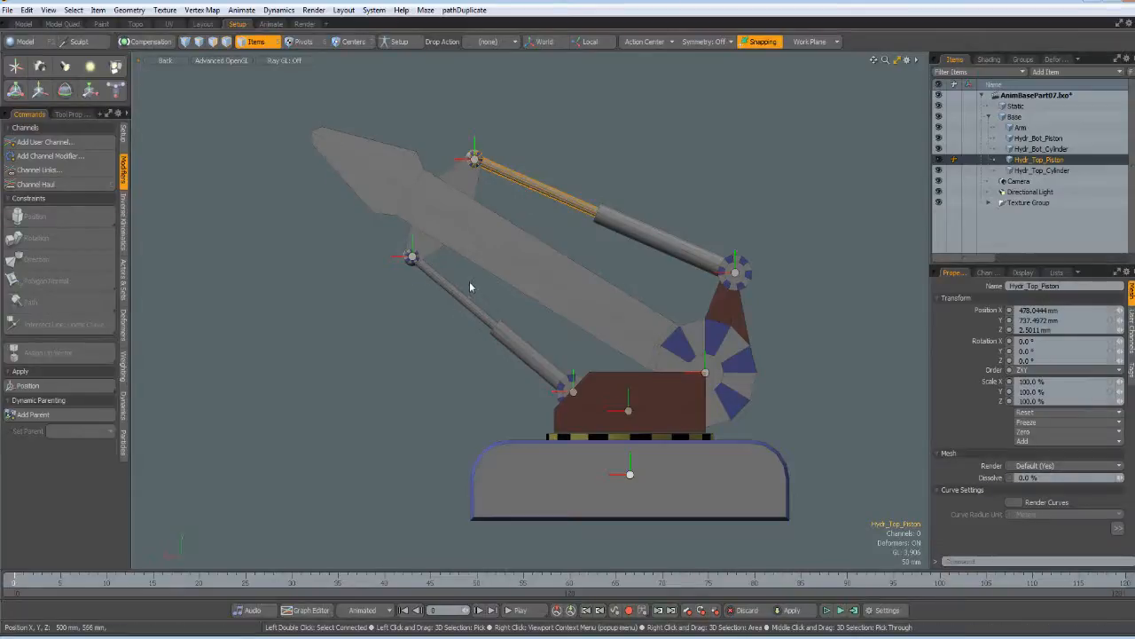
click(451, 304)
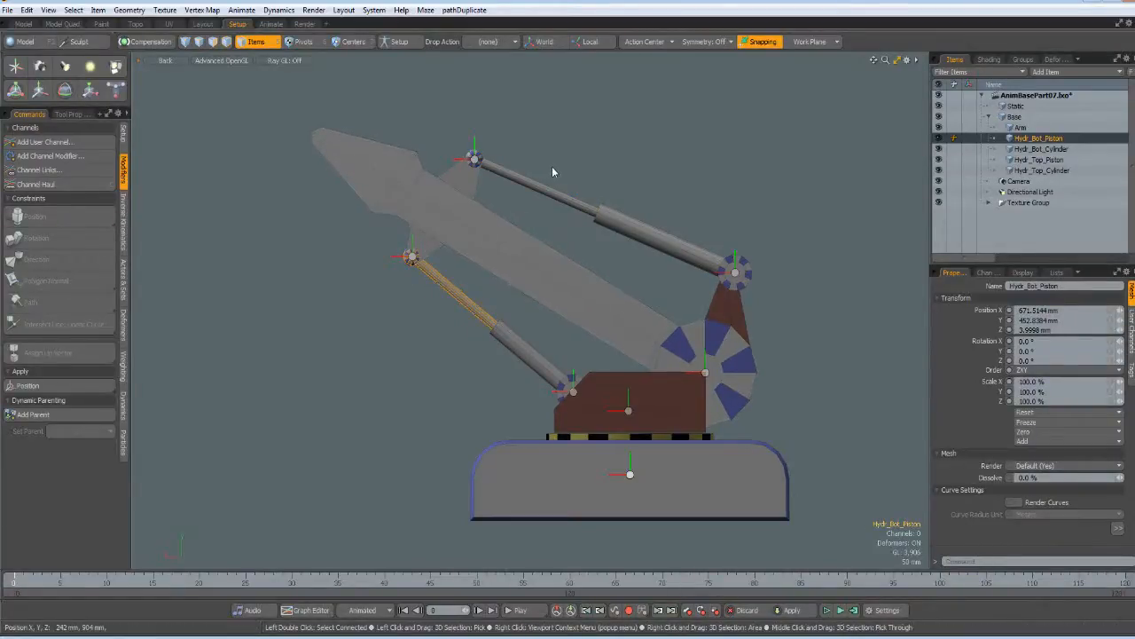
key(shift)
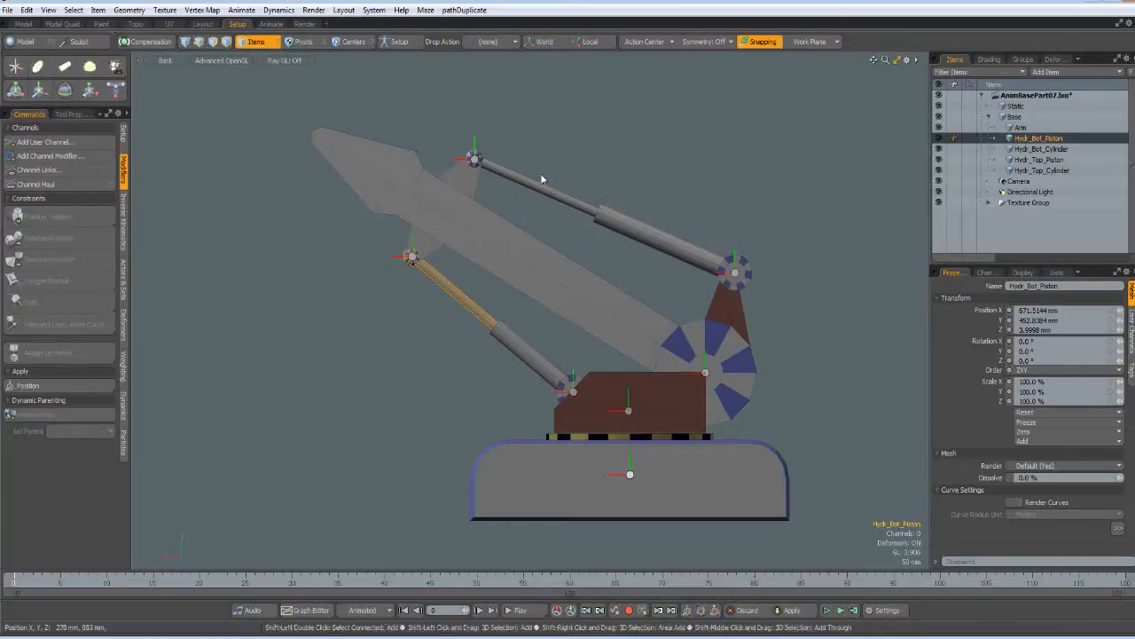
shift+click(542, 178)
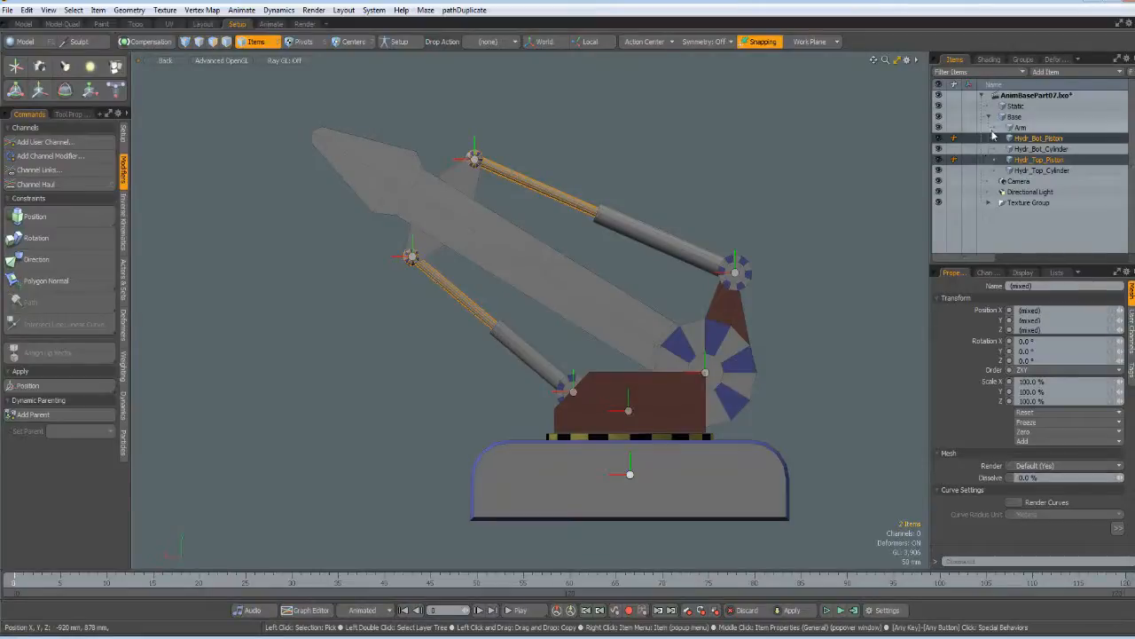
drag(999, 141, 1007, 130)
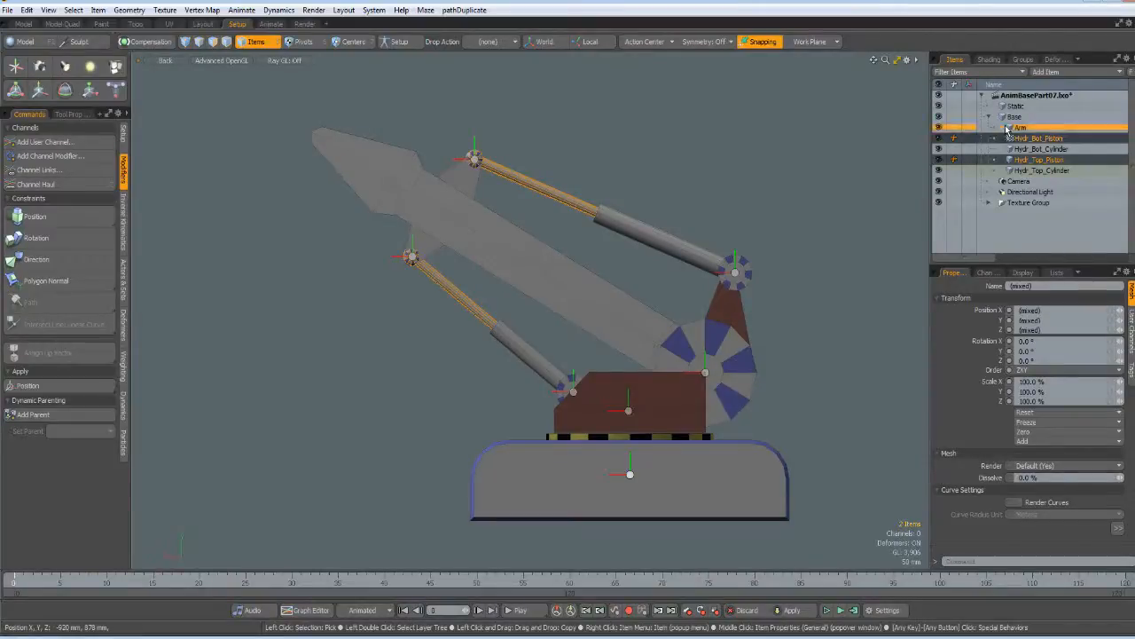
click(996, 127)
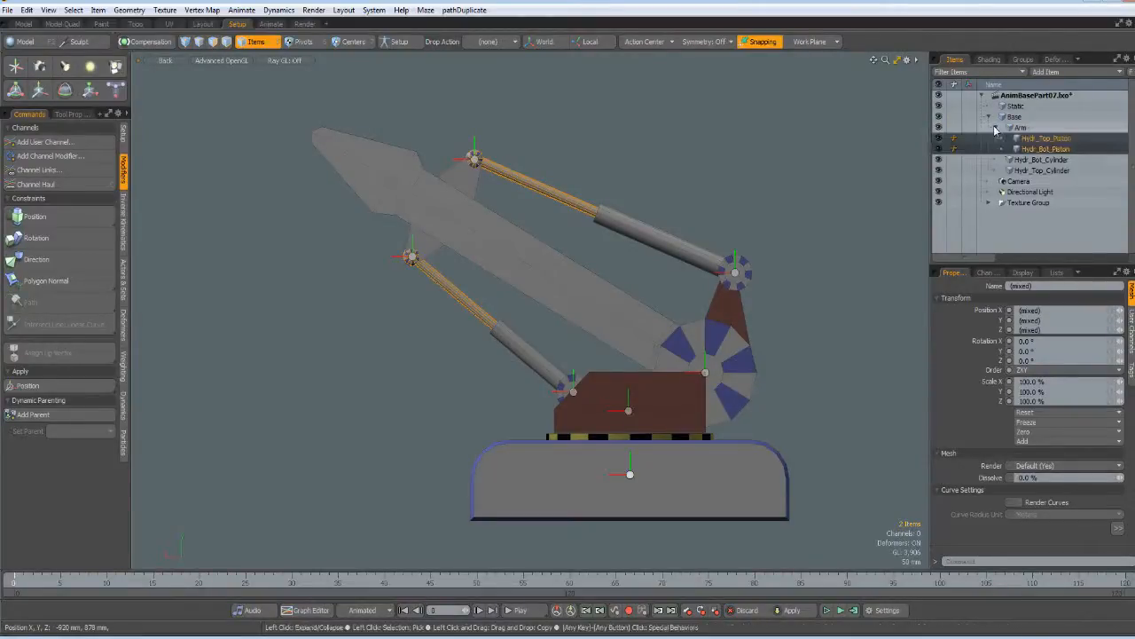
click(829, 116)
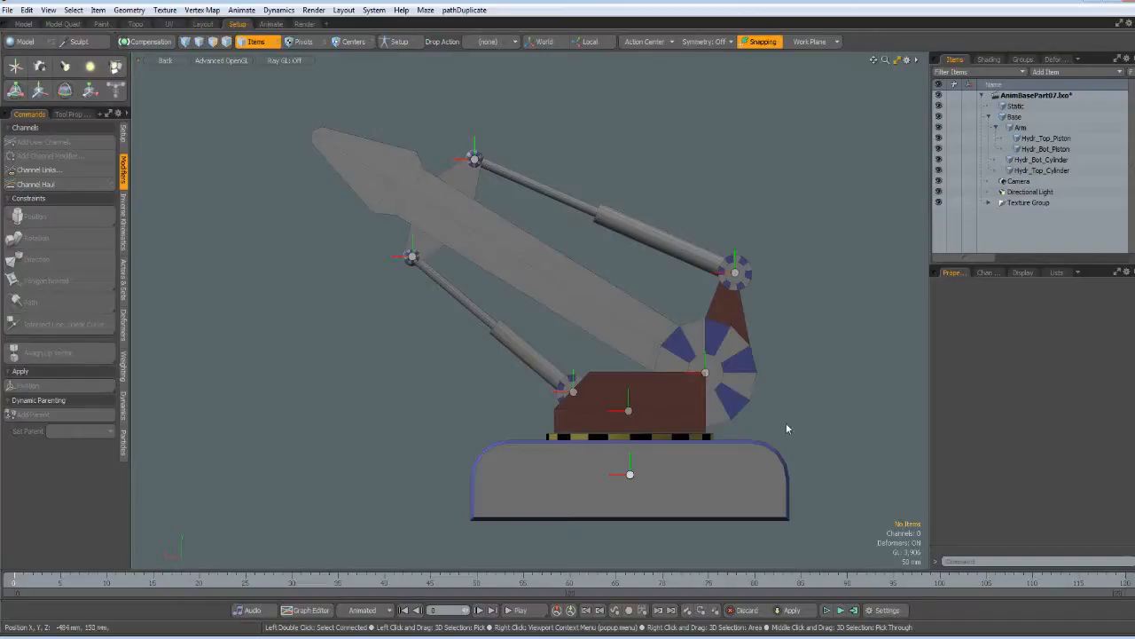
In perspective view, test-rotate the Base about Y to check the arm follows, then undo.
key(ctrl+space)
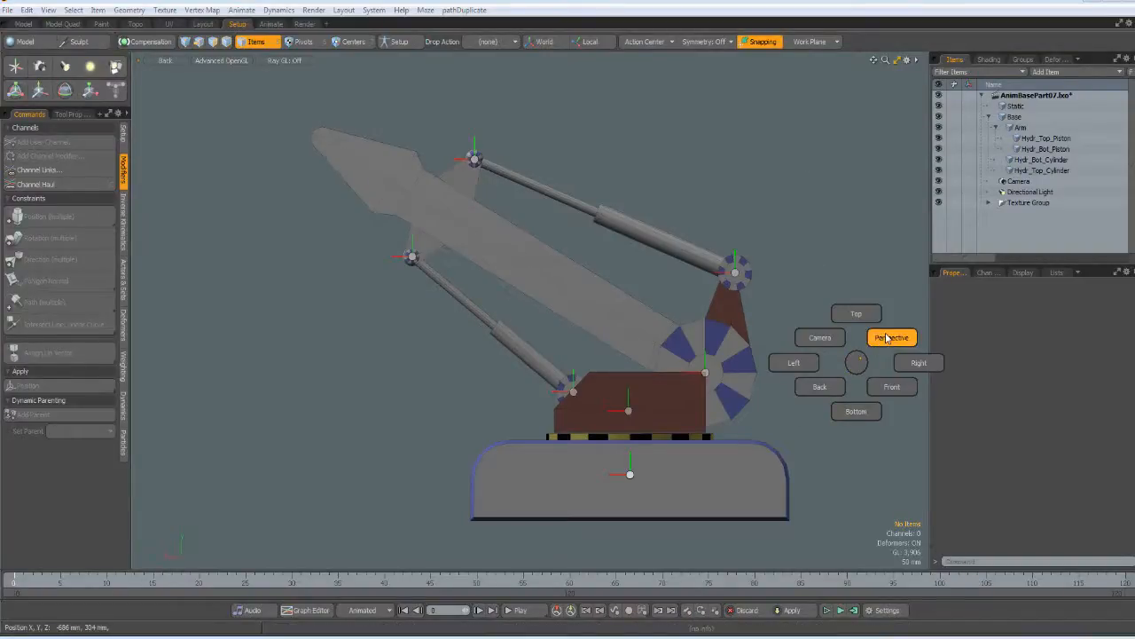
click(887, 338)
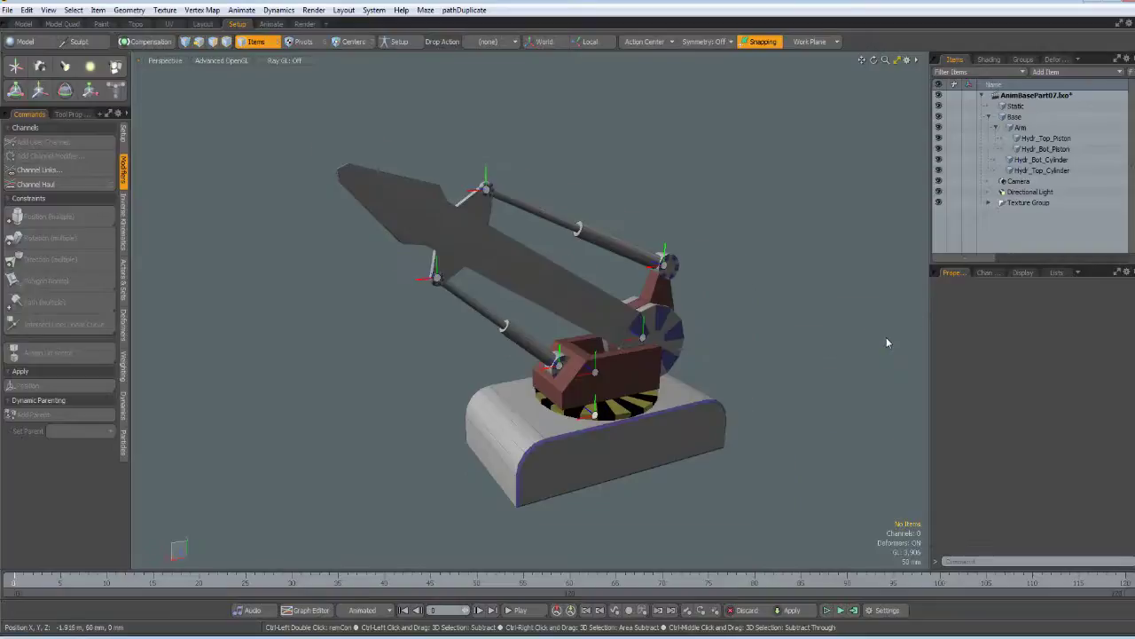
click(620, 375)
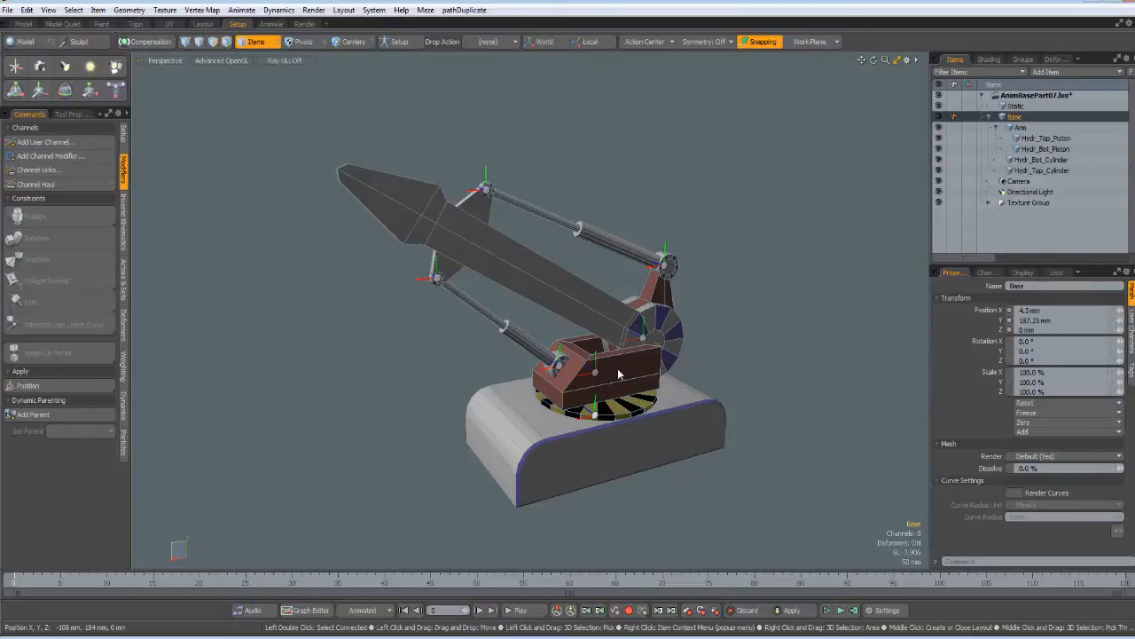
key(e)
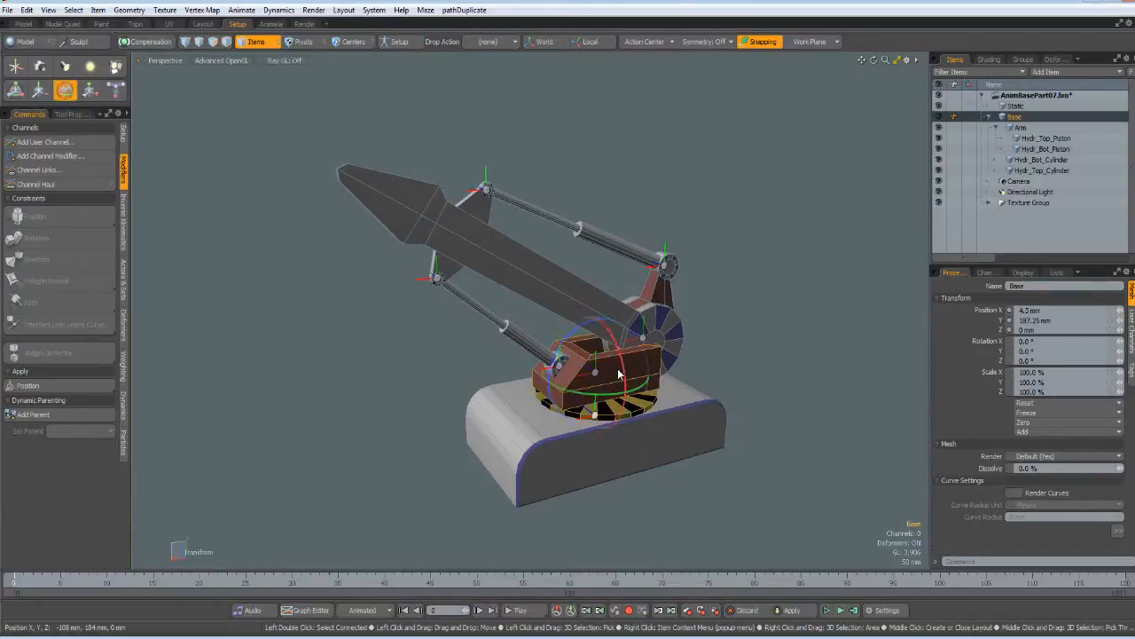
drag(568, 391, 745, 377)
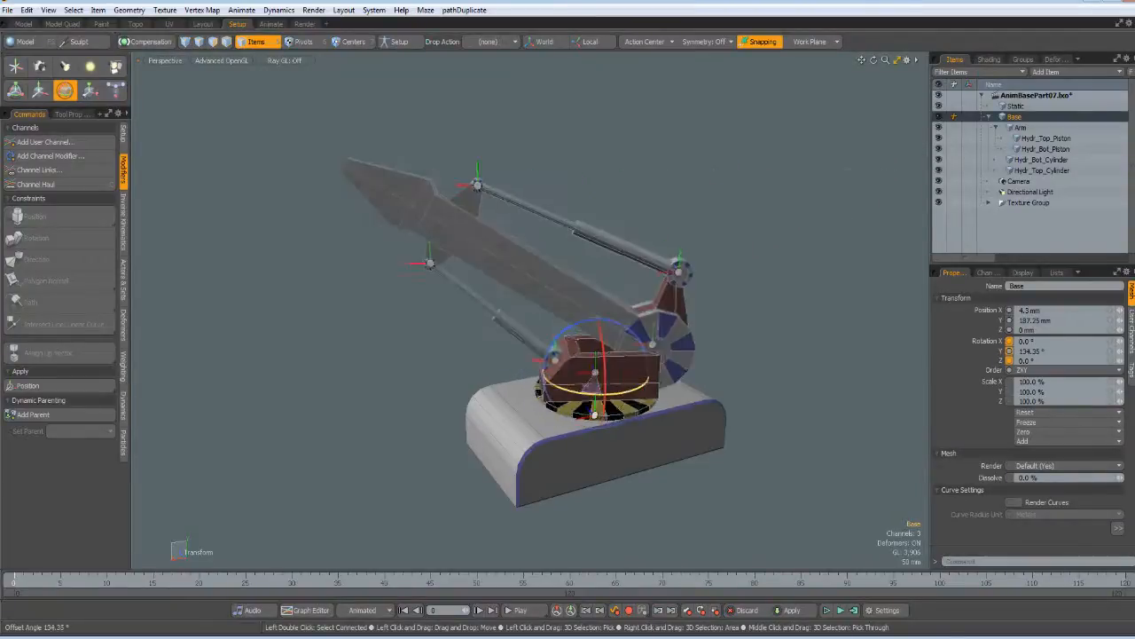
drag(745, 377, 611, 397)
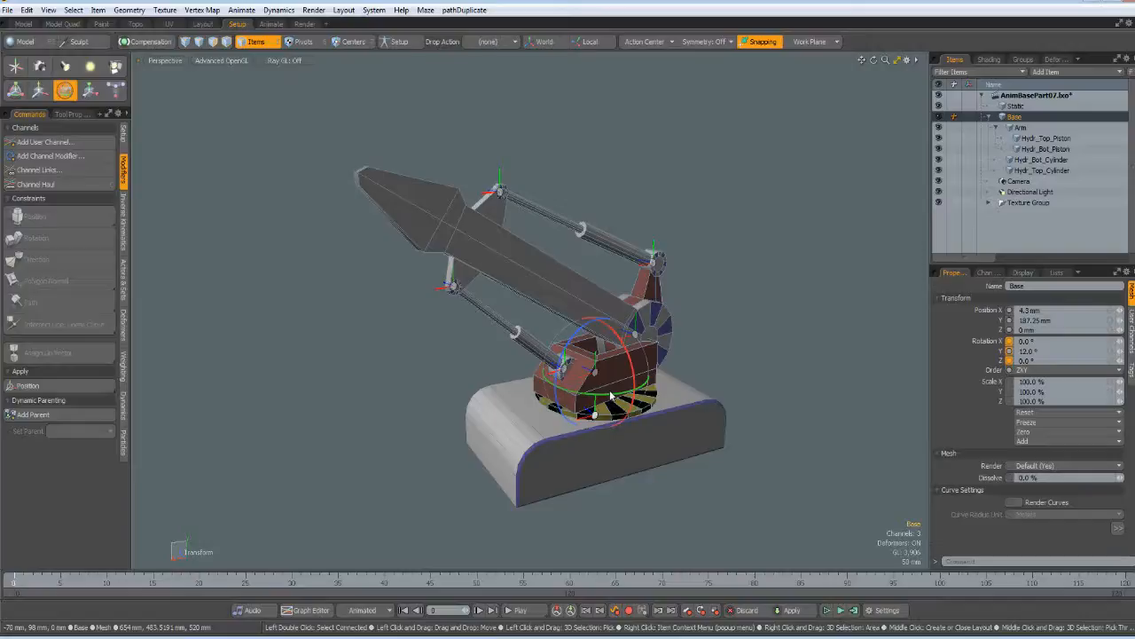
key(ctrl+z)
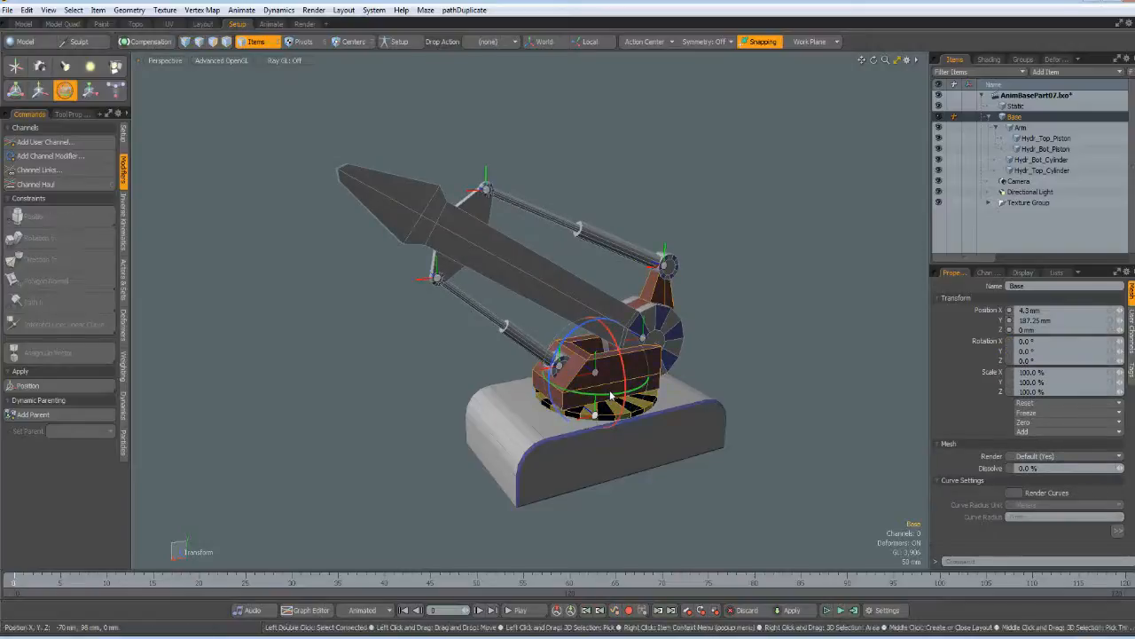
mouse_move(610, 397)
alt+mouse_down()
mouse_move(634, 448)
mouse_move(666, 441)
alt+mouse_up()
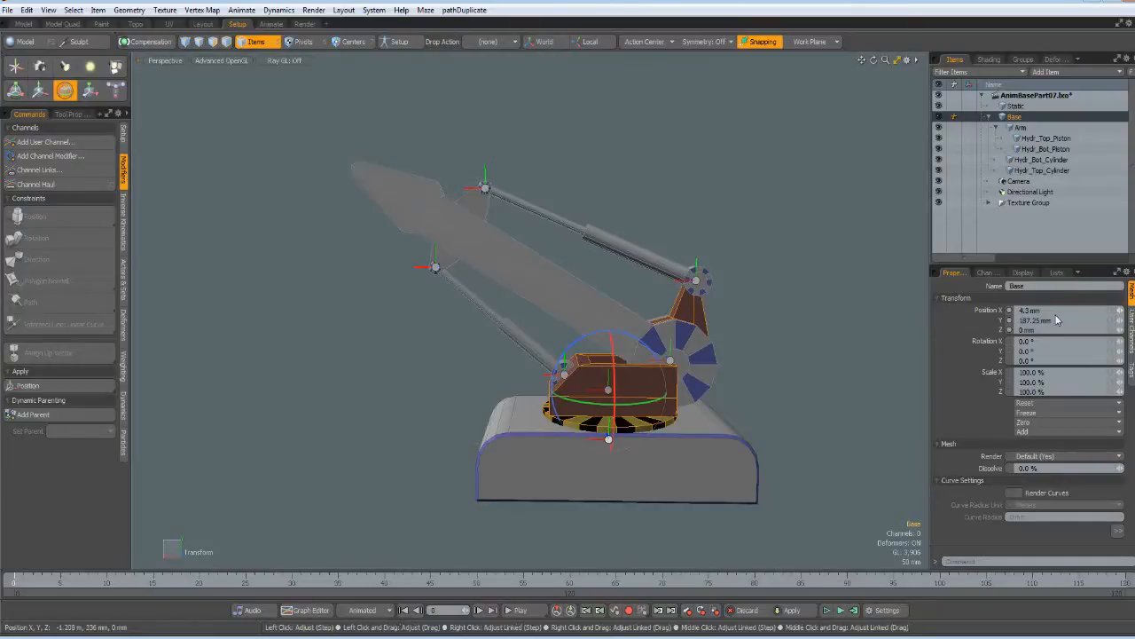
Zero the position offsets of Base, Arm and both hydraulic pistons.
click(1028, 423)
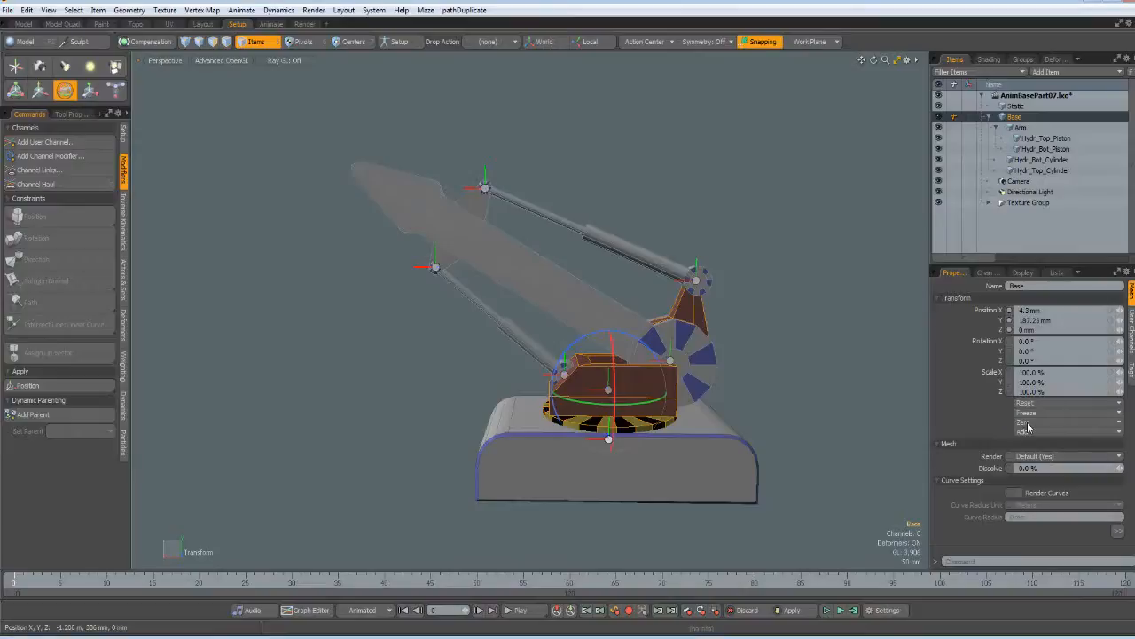
click(1028, 424)
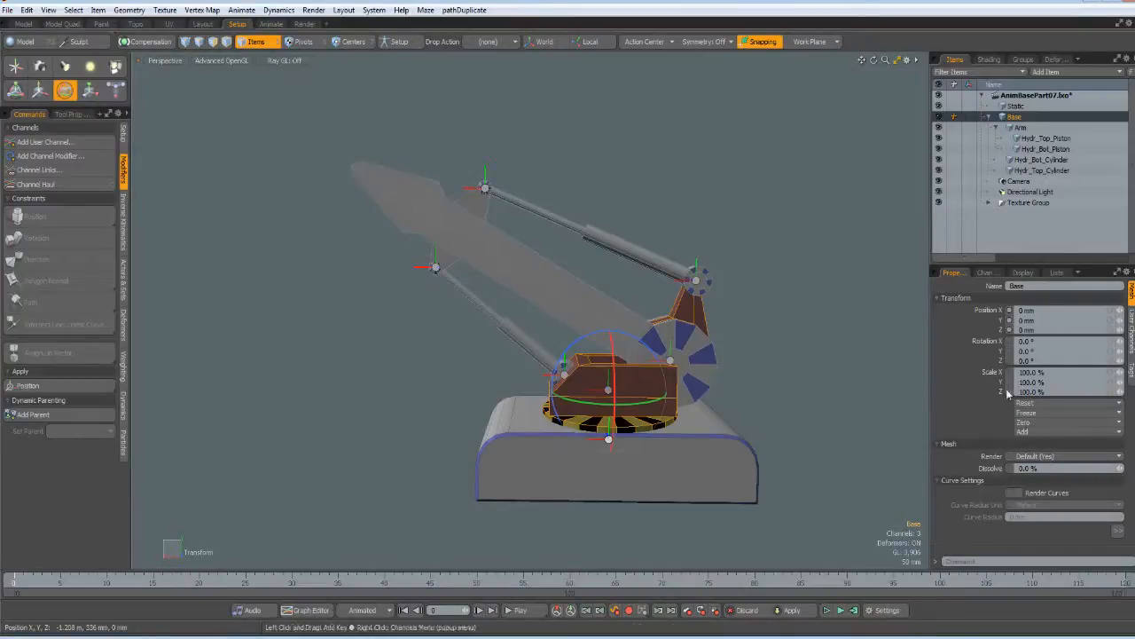
click(1016, 128)
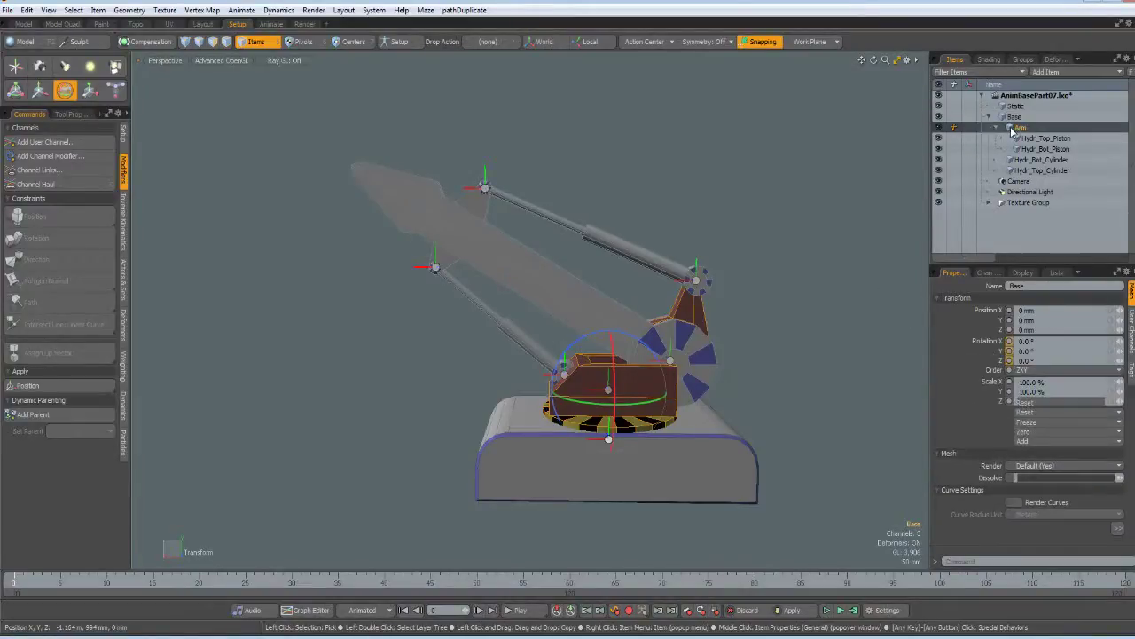
click(1040, 433)
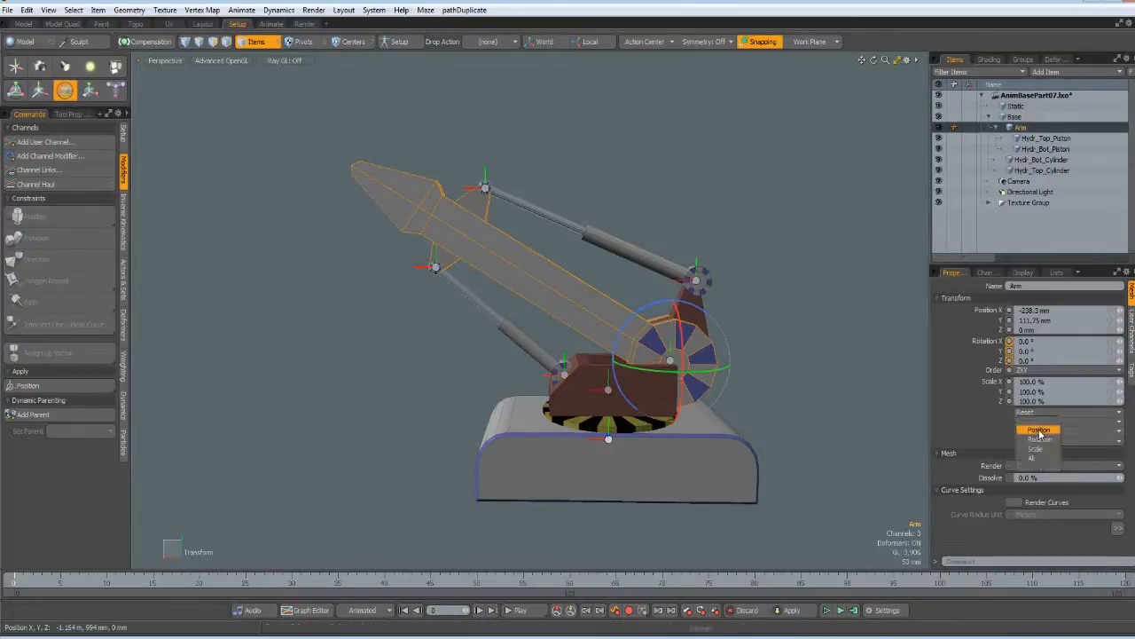
click(1039, 430)
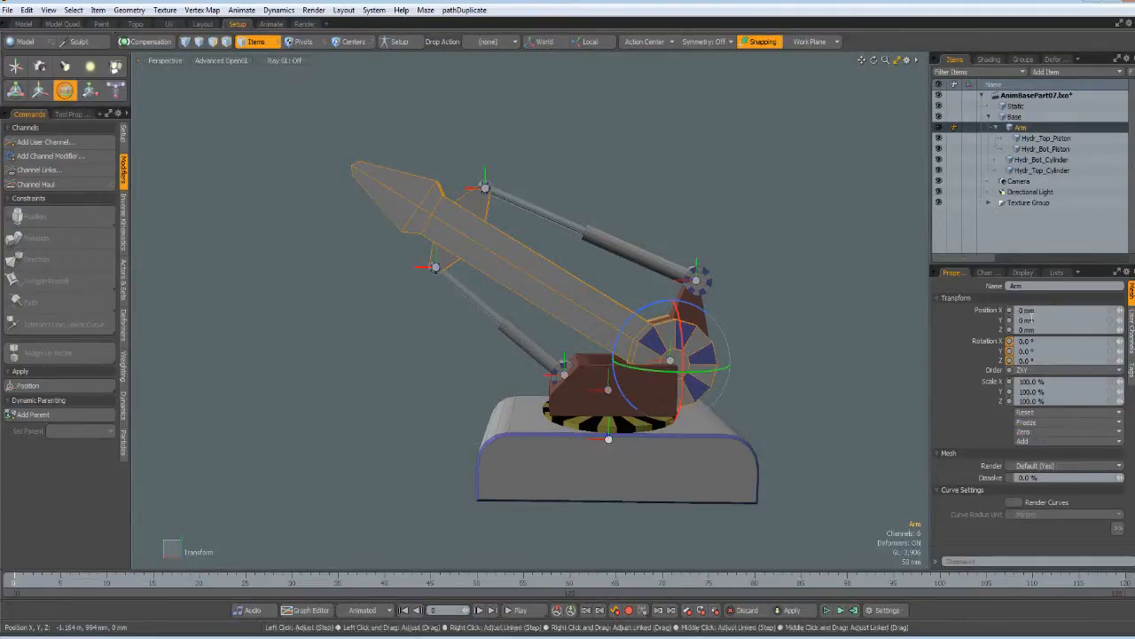
click(1043, 139)
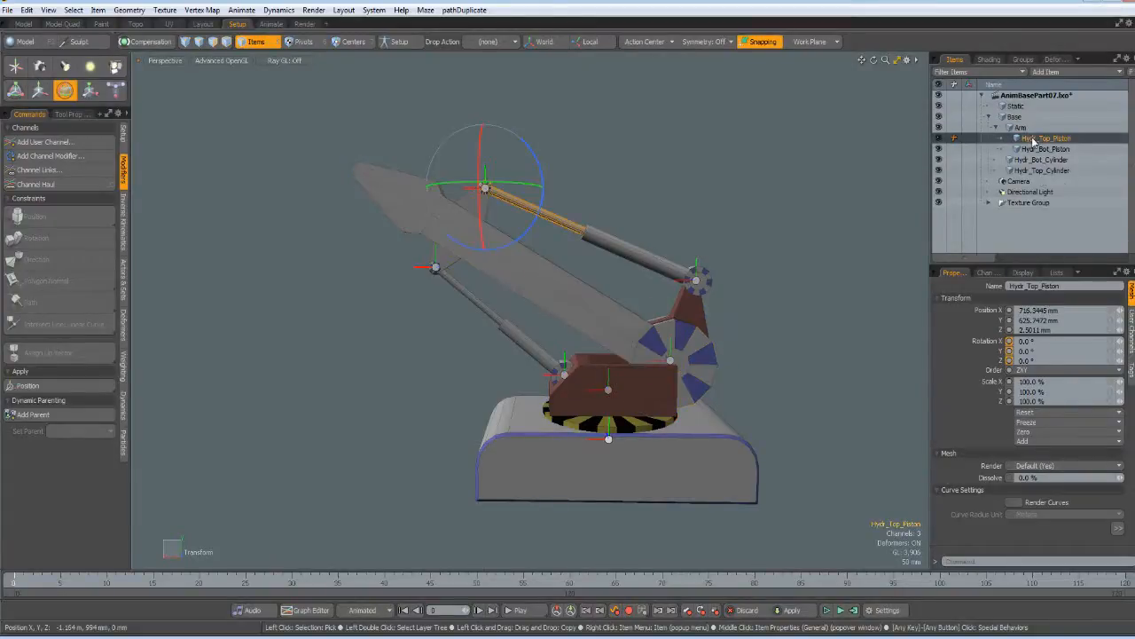
click(1041, 432)
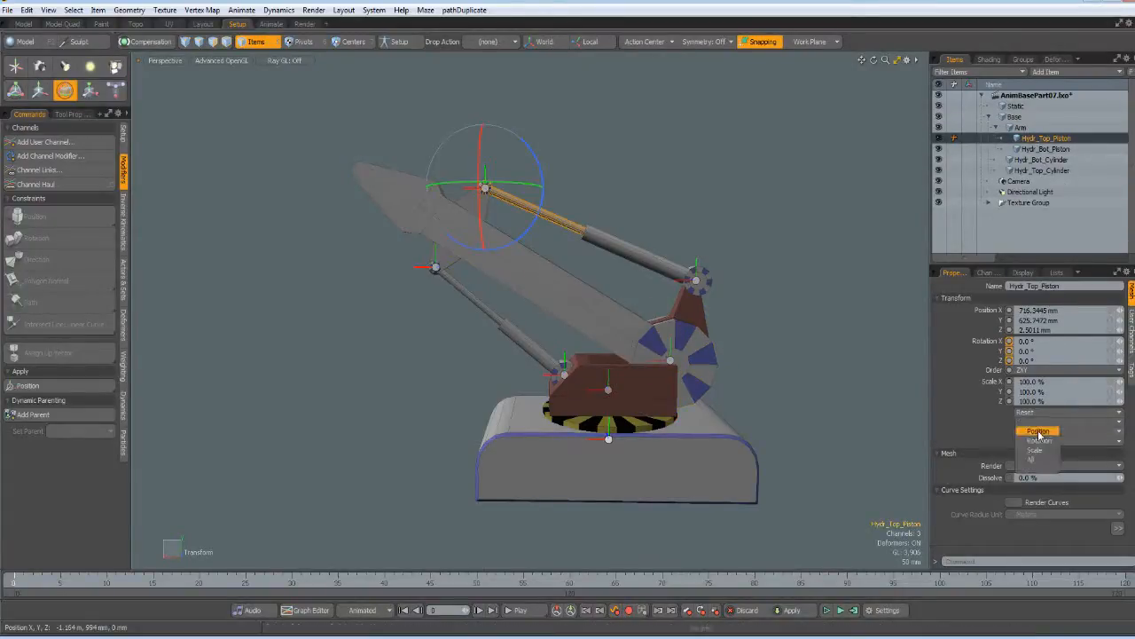
click(1039, 431)
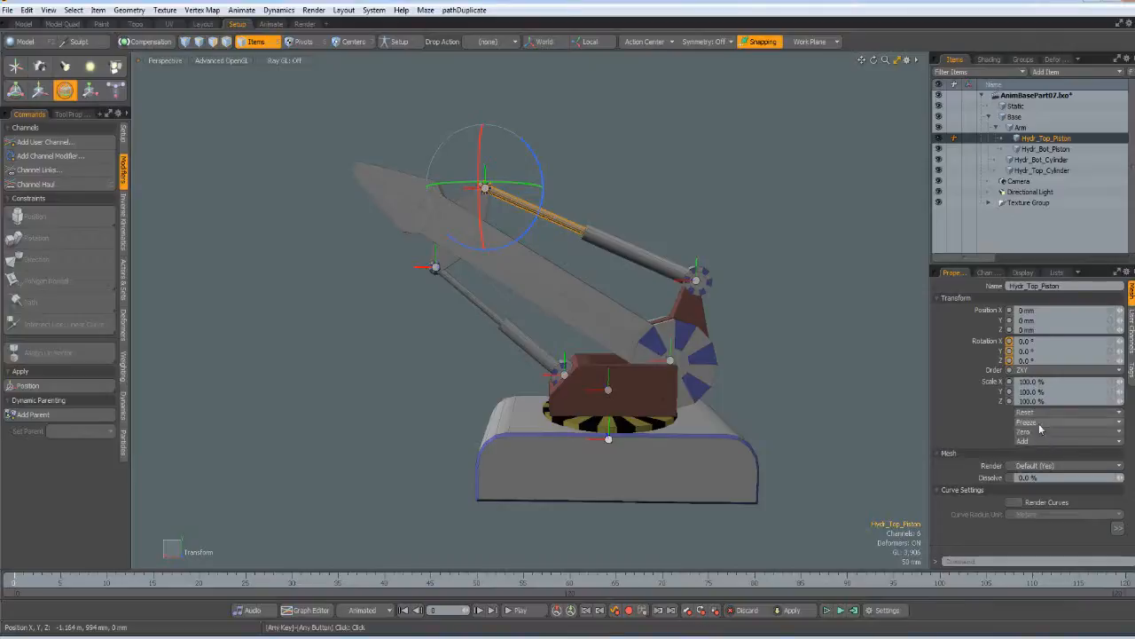
click(1046, 149)
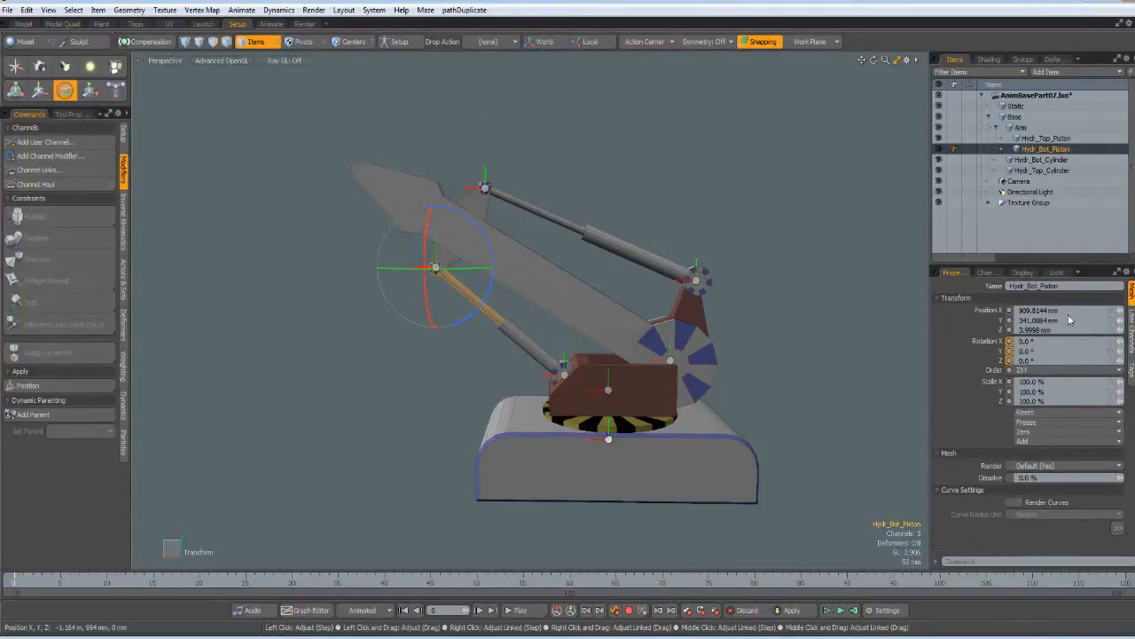
click(1040, 431)
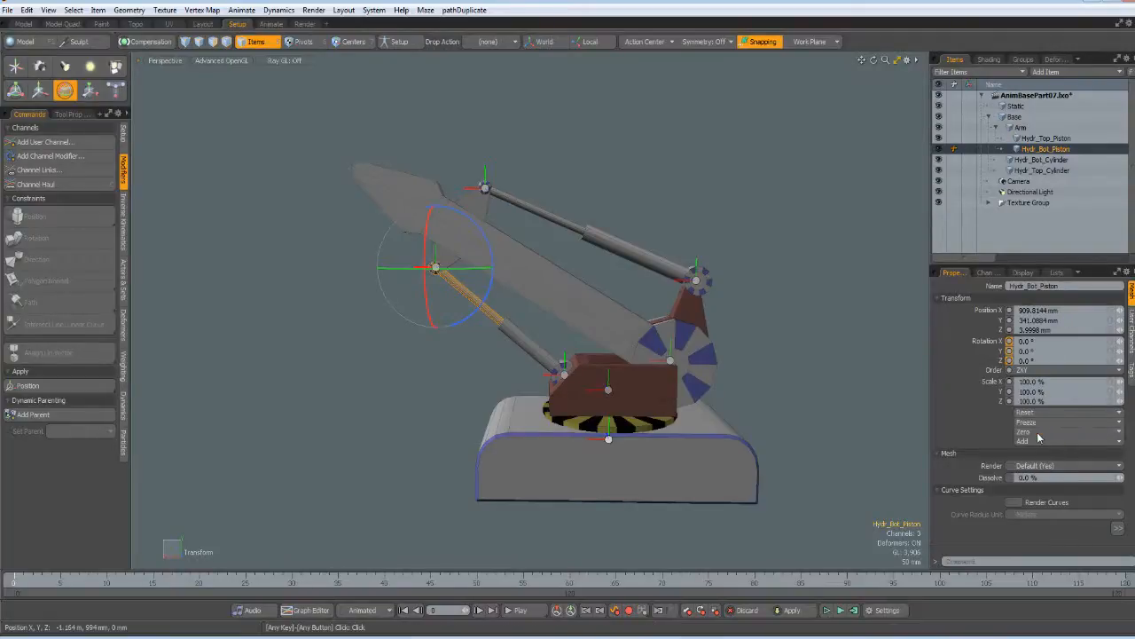
Zero the position offsets of Hydr_Bot_Cylinder and Hydr_Top_Cylinder.
click(1044, 159)
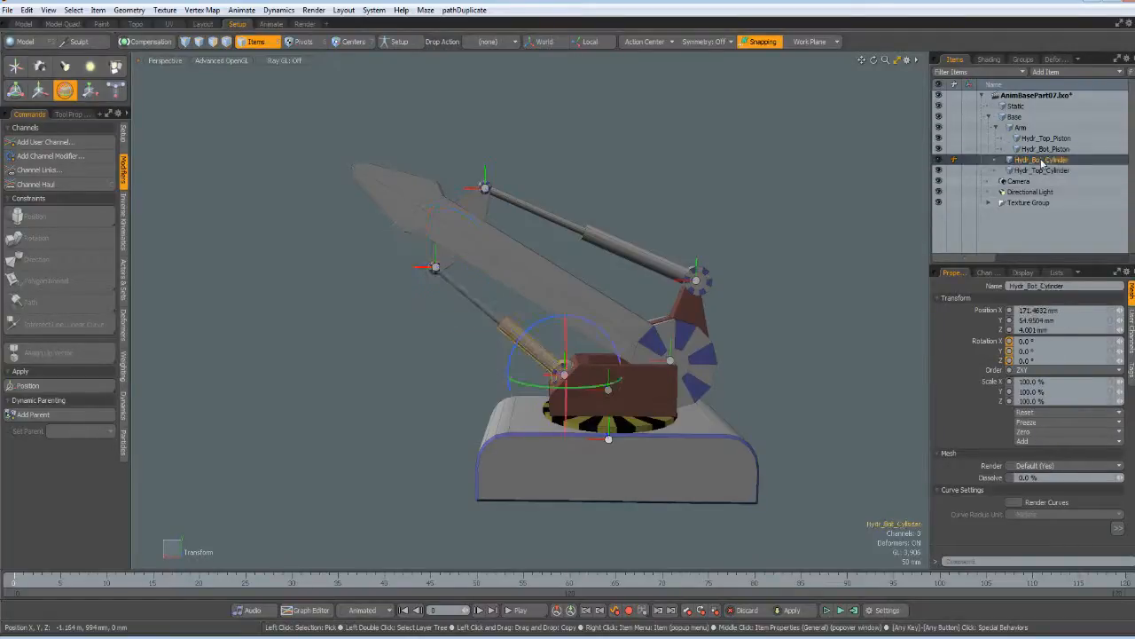
click(1043, 434)
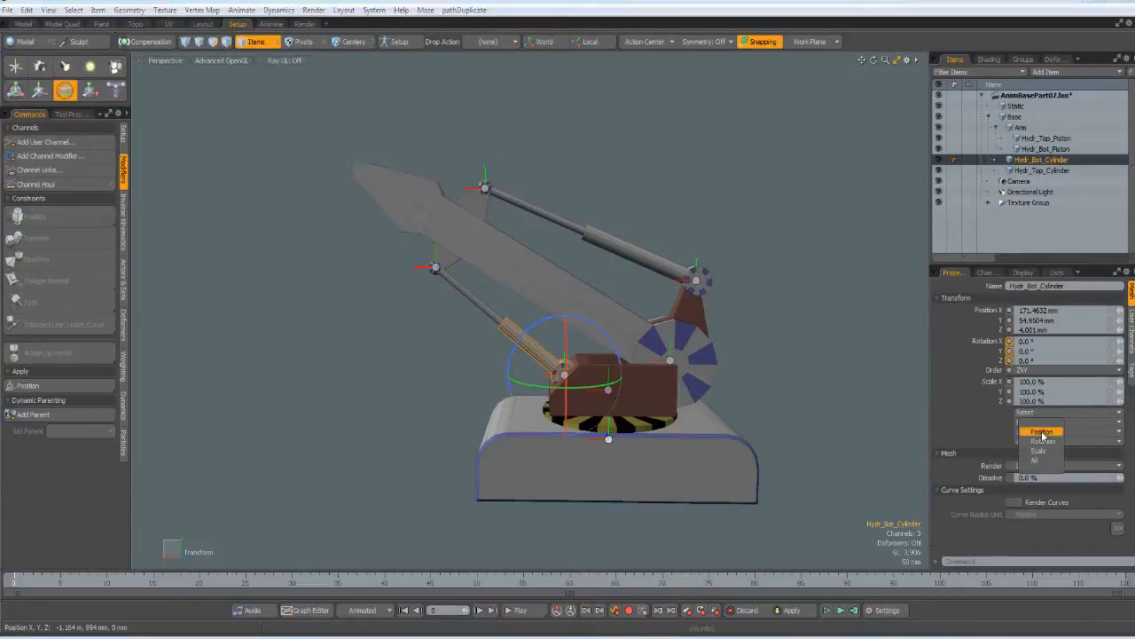
click(1043, 436)
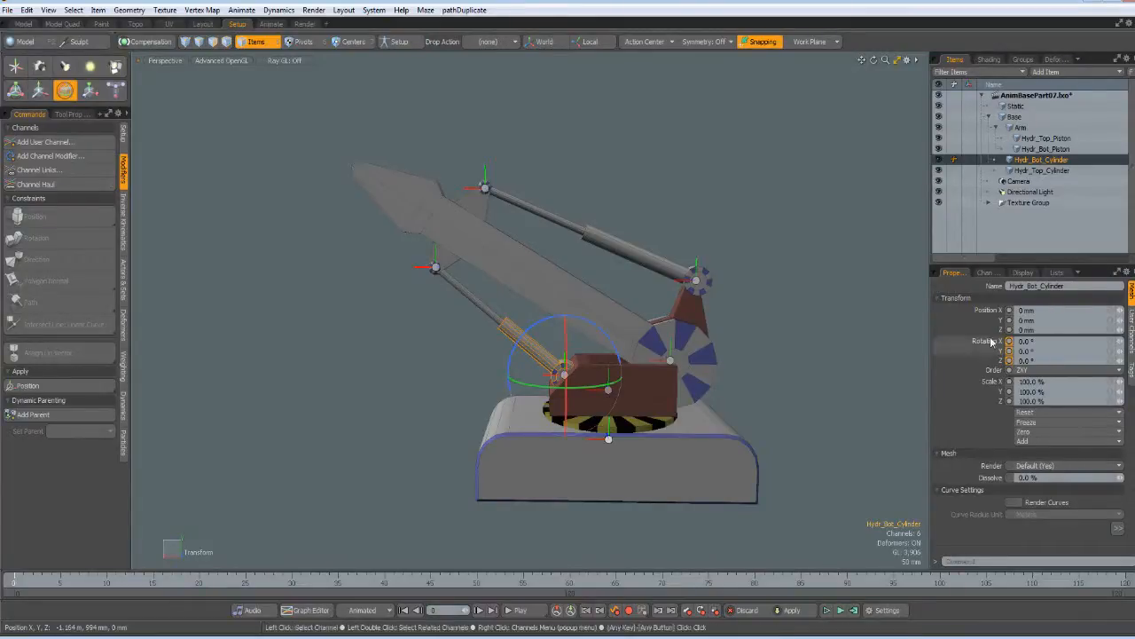
click(1028, 171)
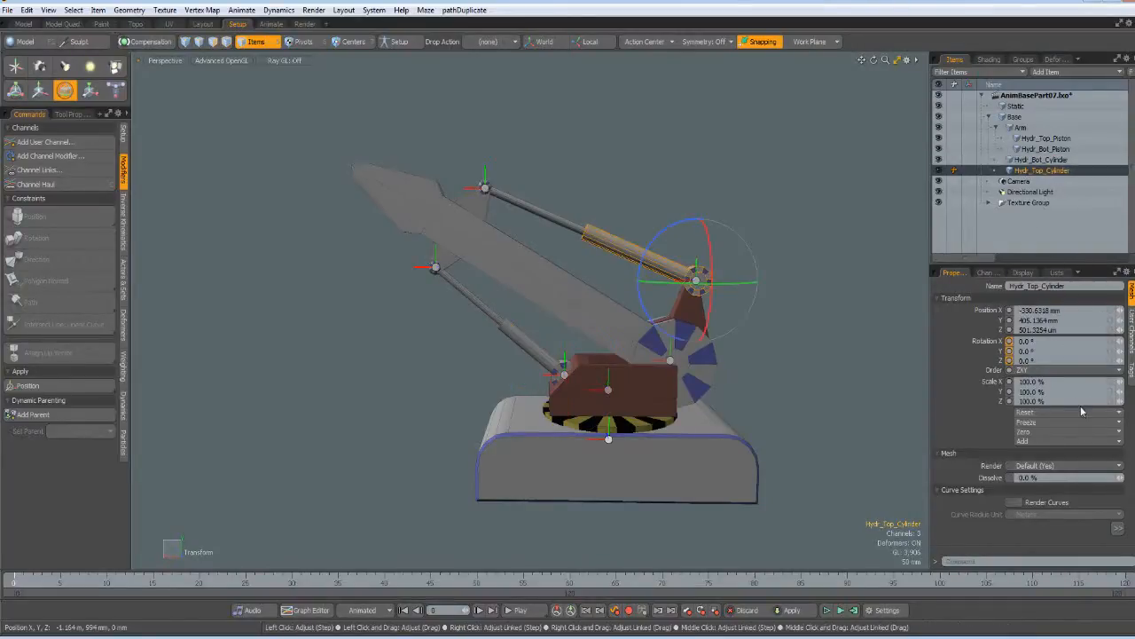
click(1035, 433)
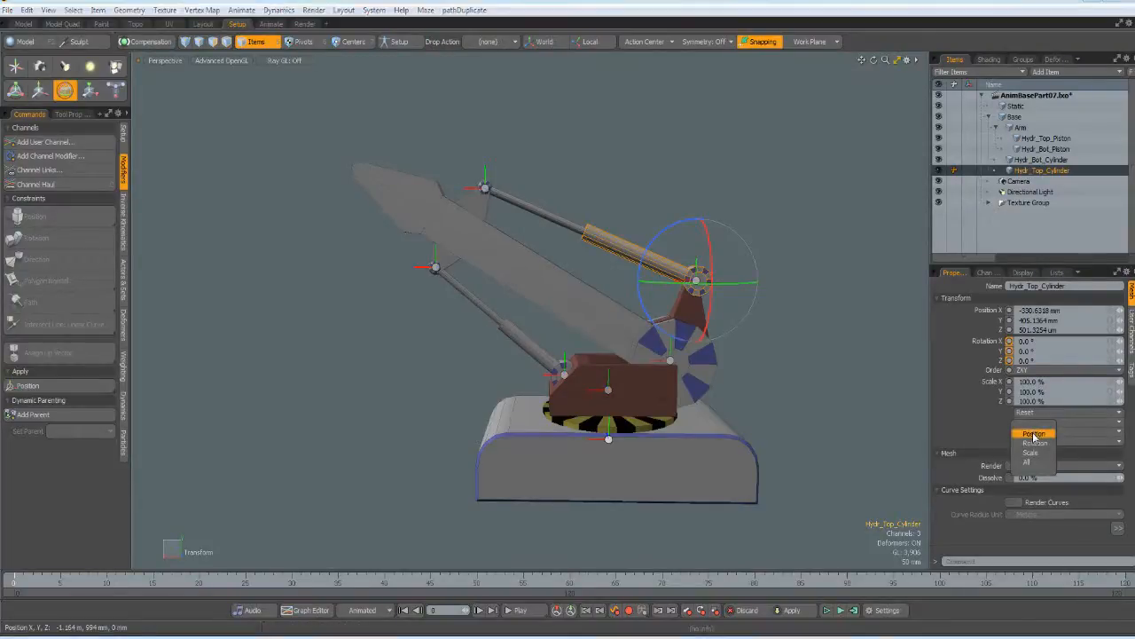
click(1035, 433)
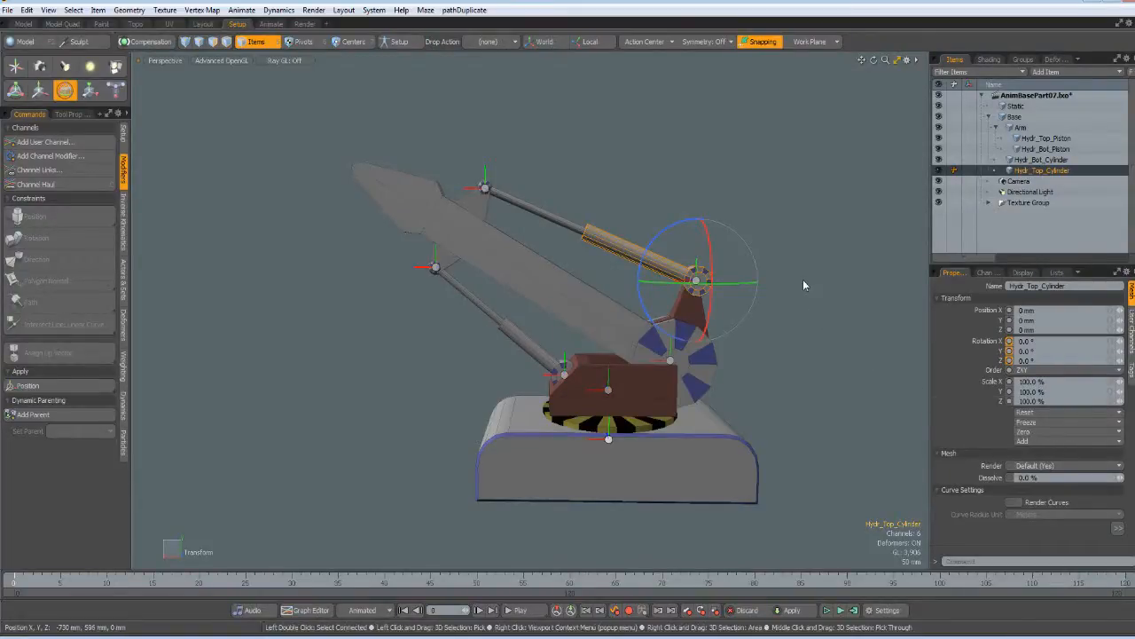
Test-rotate and slide the upper piston, then reset its X position and Z rotation to 0.
click(535, 208)
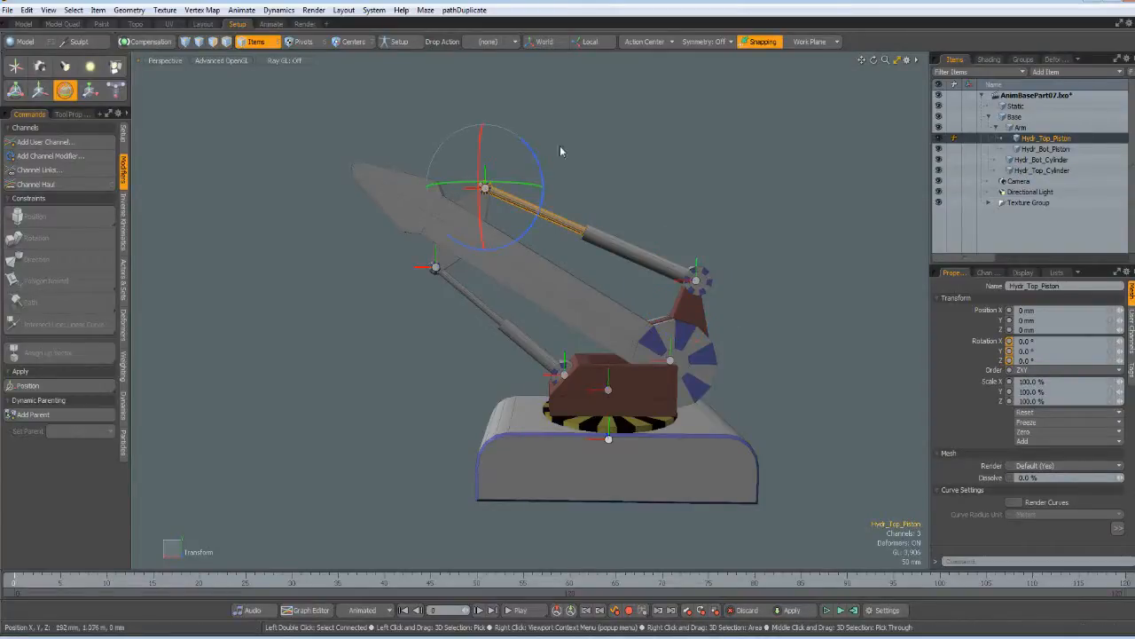
drag(540, 170, 528, 214)
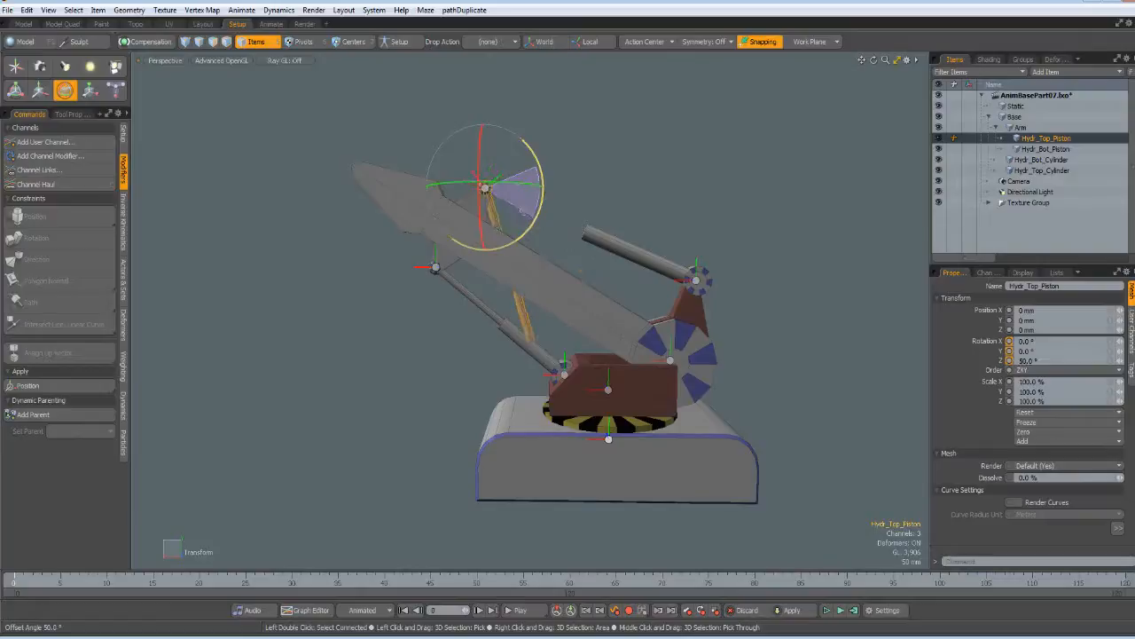
key(w)
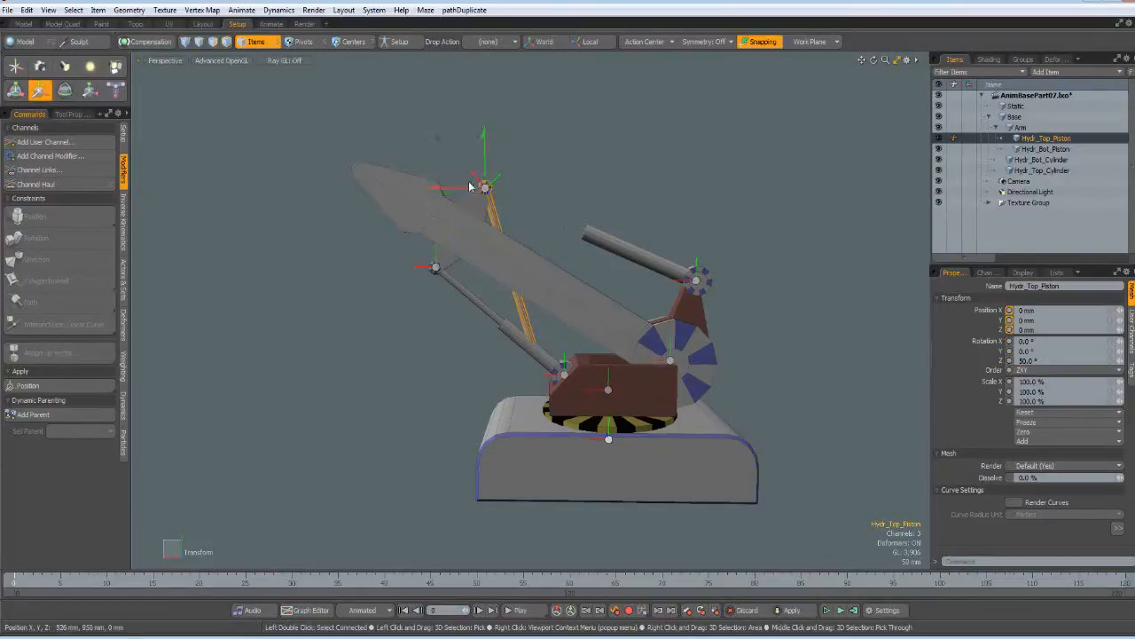
drag(441, 188, 763, 187)
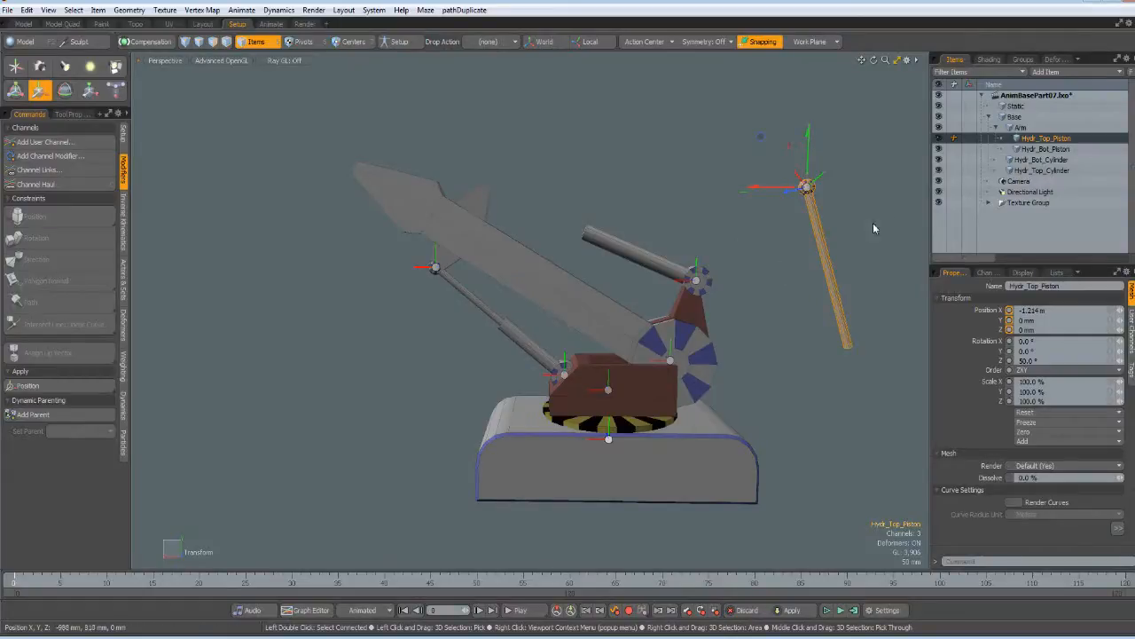
click(1058, 310)
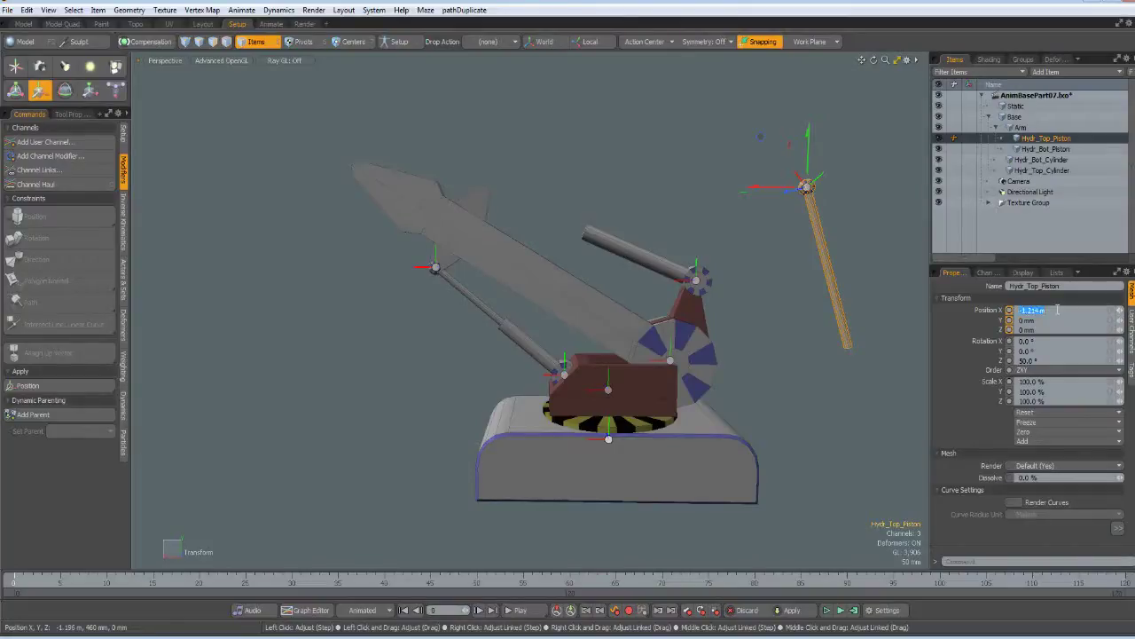
text(0)
click(1072, 361)
text(0)
key(Return)
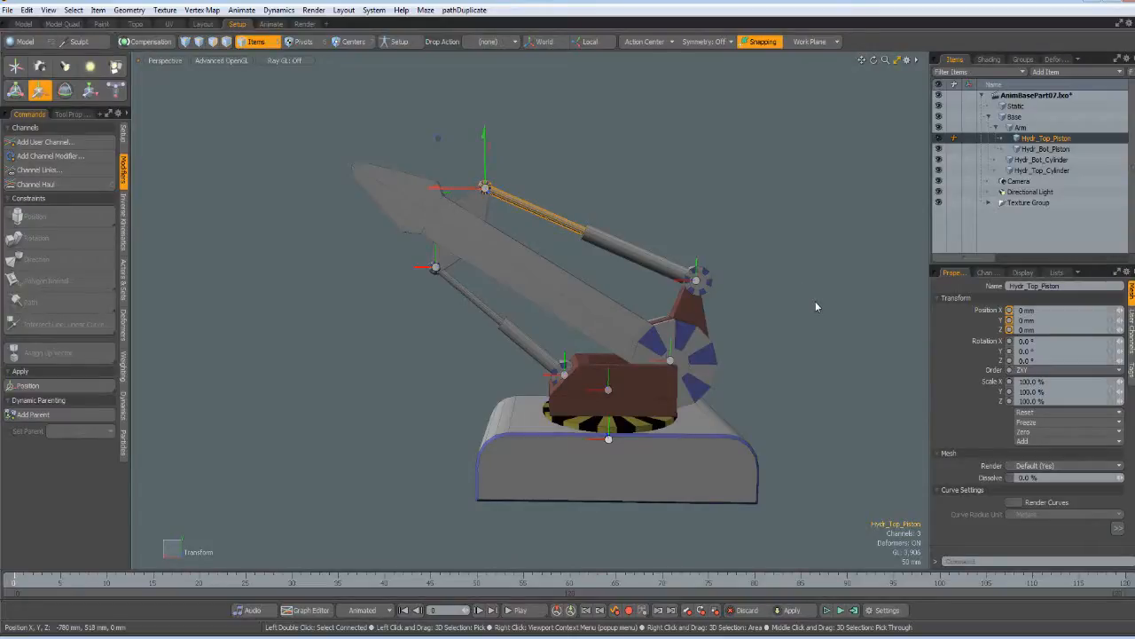
key(space)
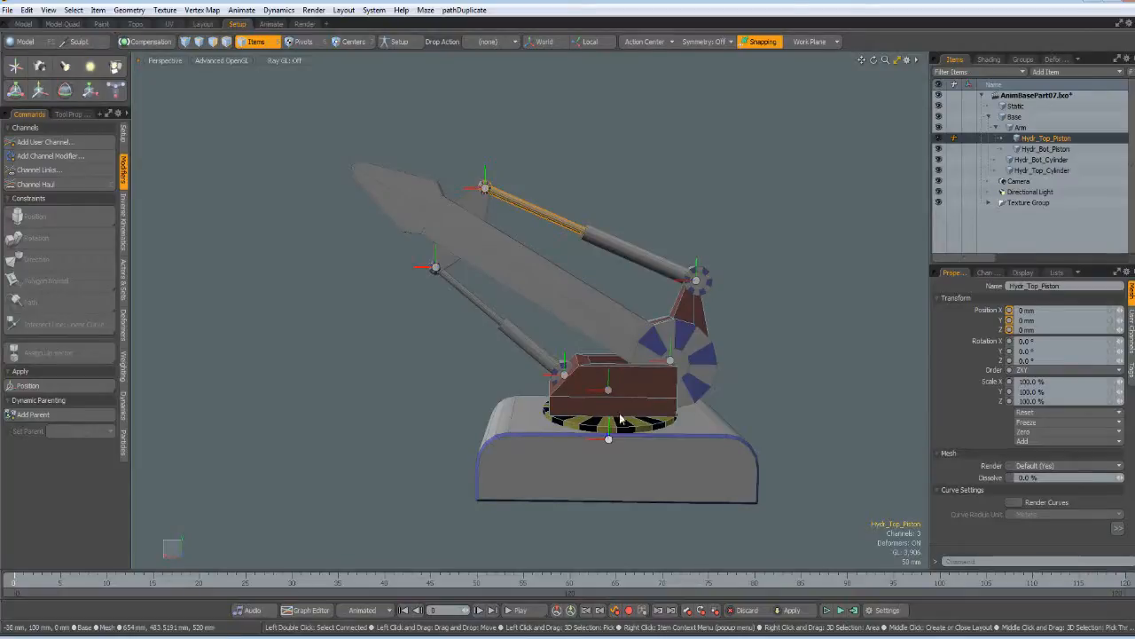
Test-swing the Arm upright about Z, then undo back to its unrotated angle.
click(599, 306)
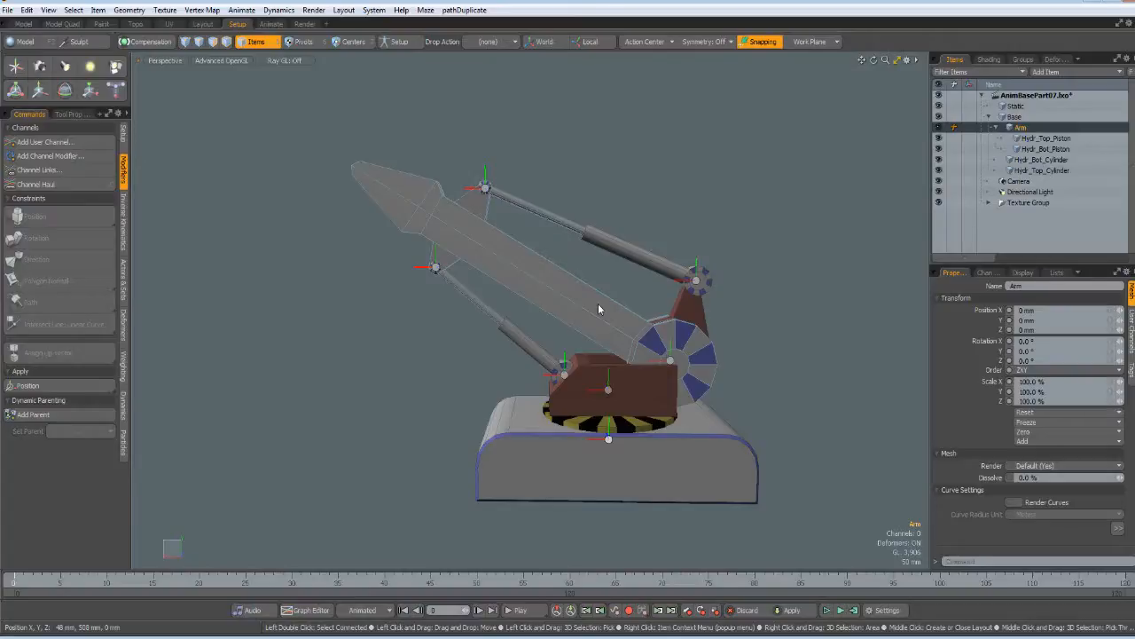
key(e)
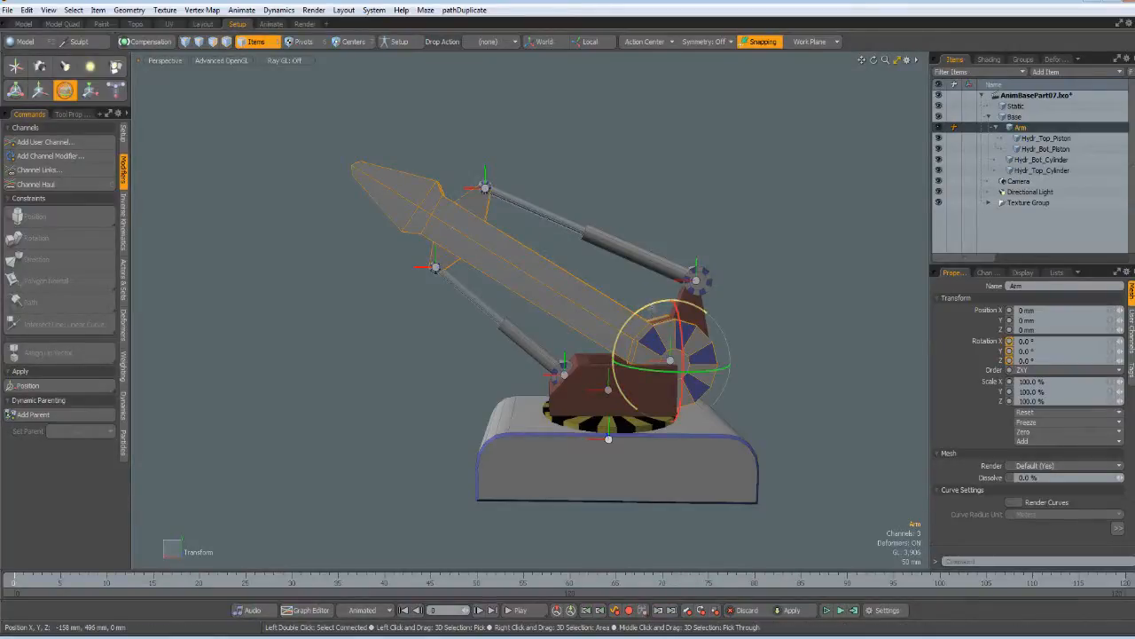
drag(631, 318, 691, 312)
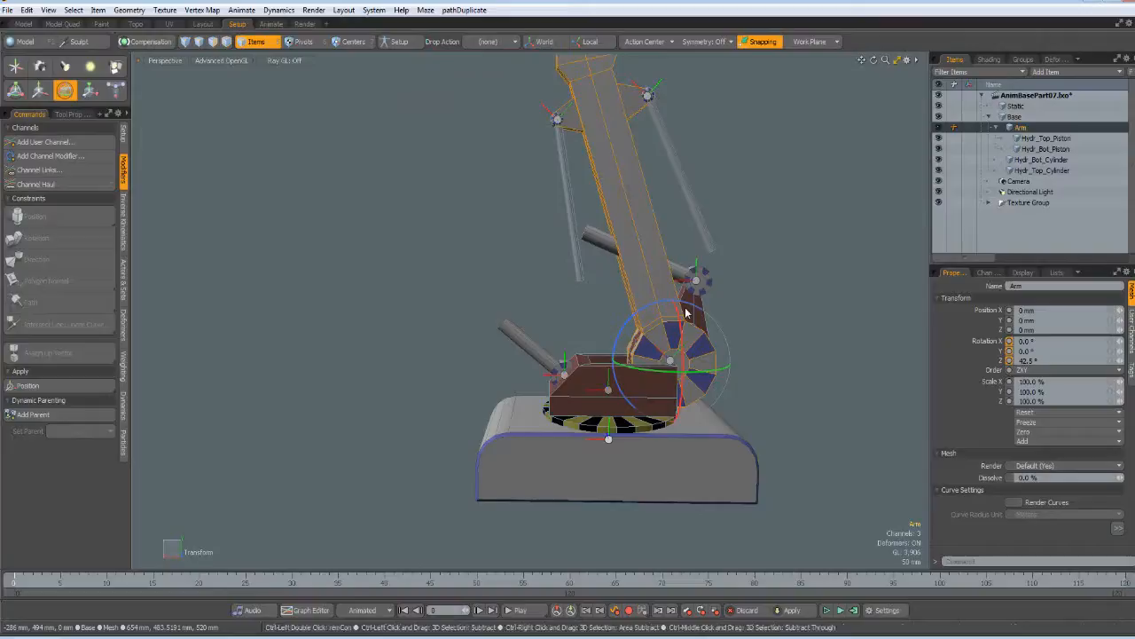
key(ctrl+z)
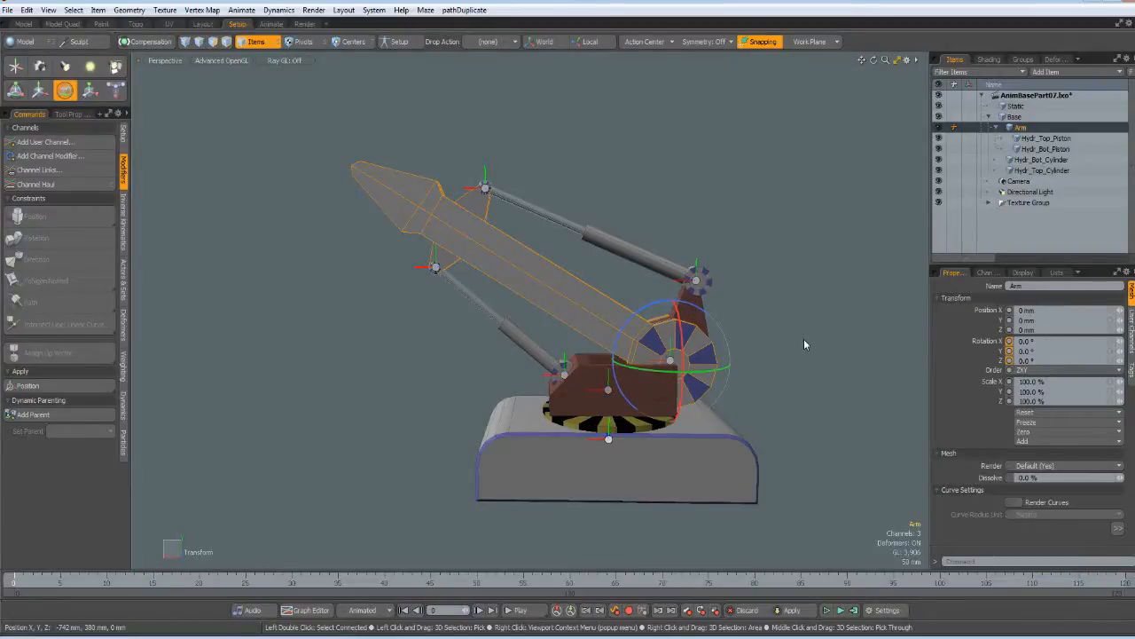
key(q)
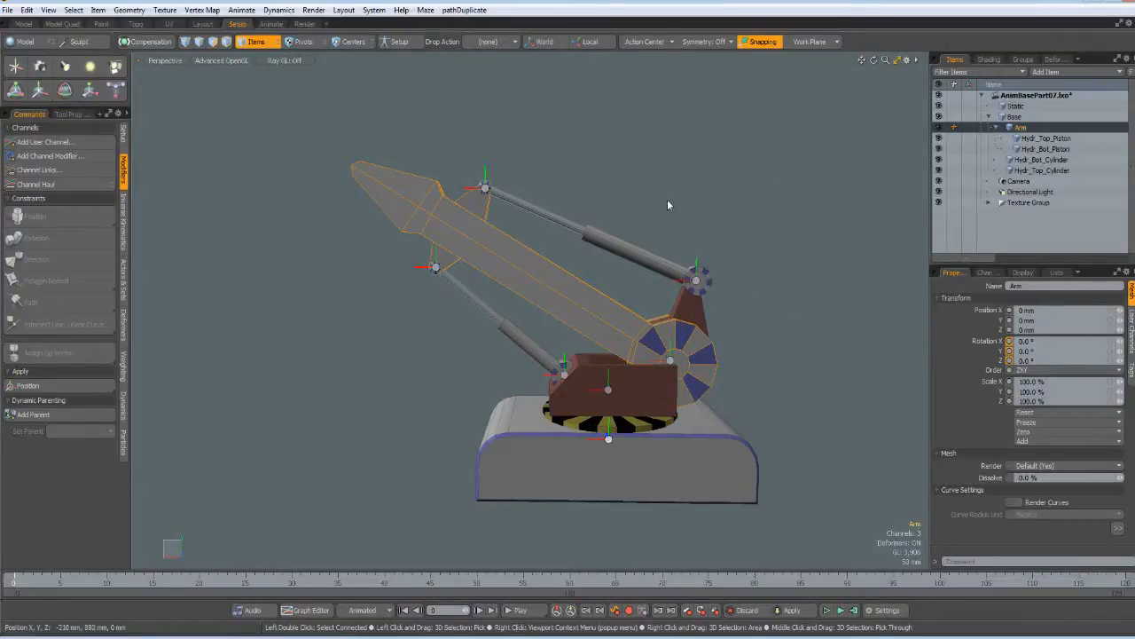
With Compensation on, add a Direction constraint aiming Hydr_Top_Cylinder at Hydr_Top_Piston.
click(638, 254)
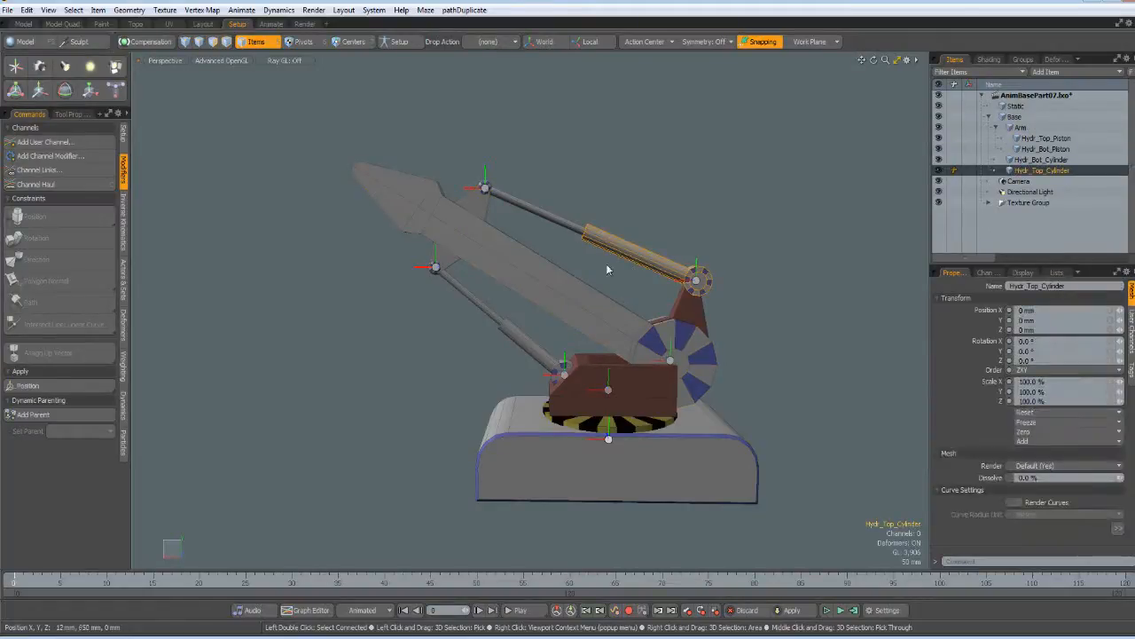
shift+click(543, 213)
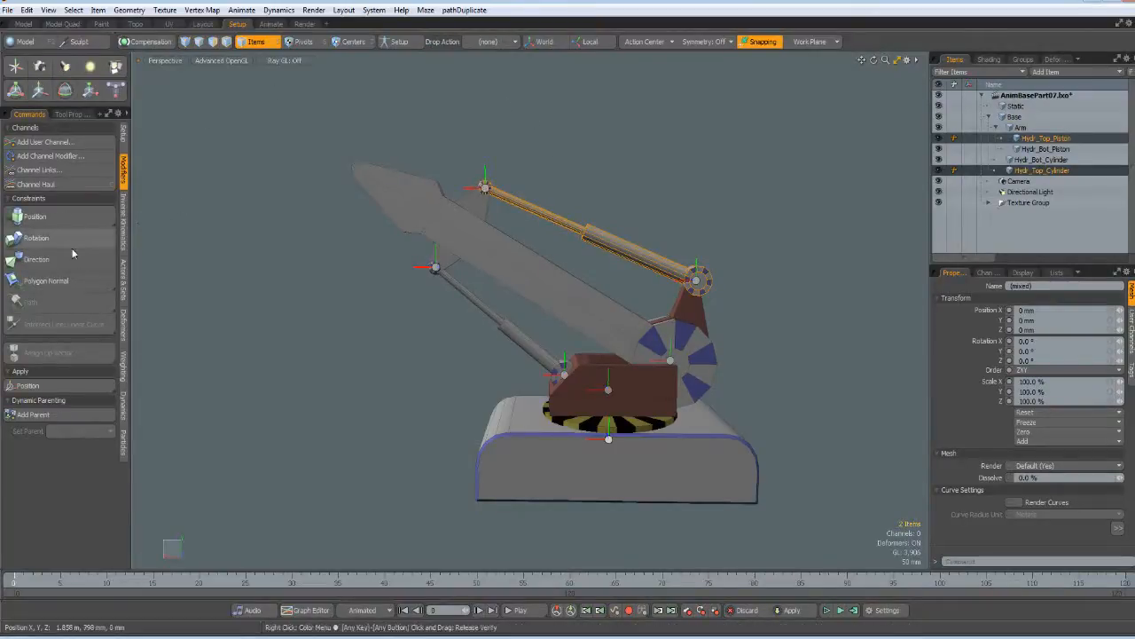
click(36, 259)
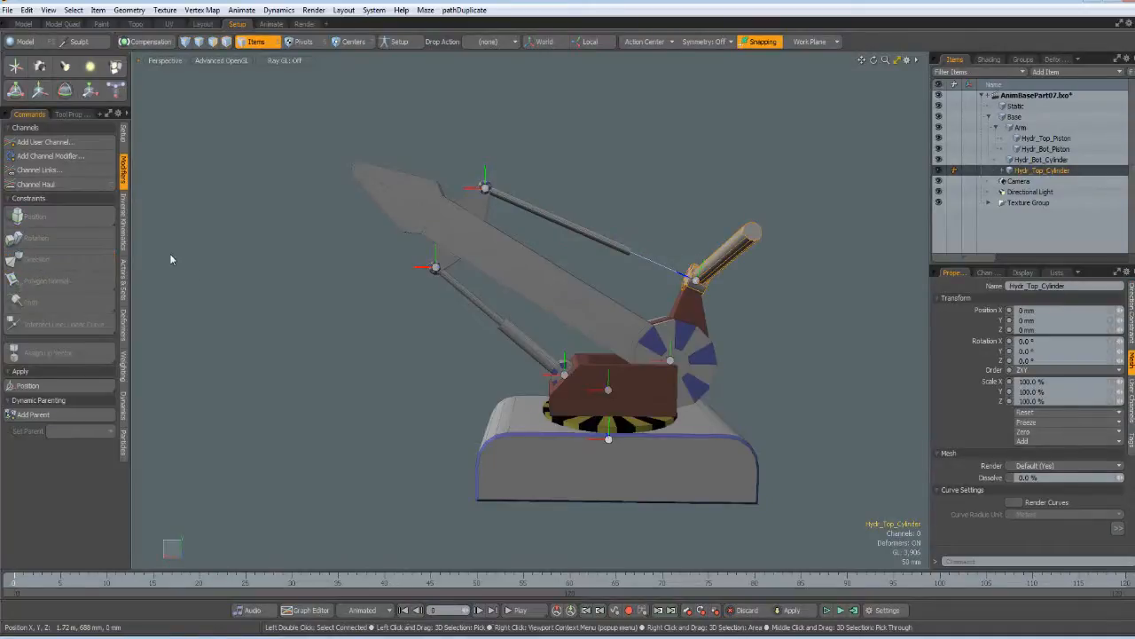
key(ctrl+z)
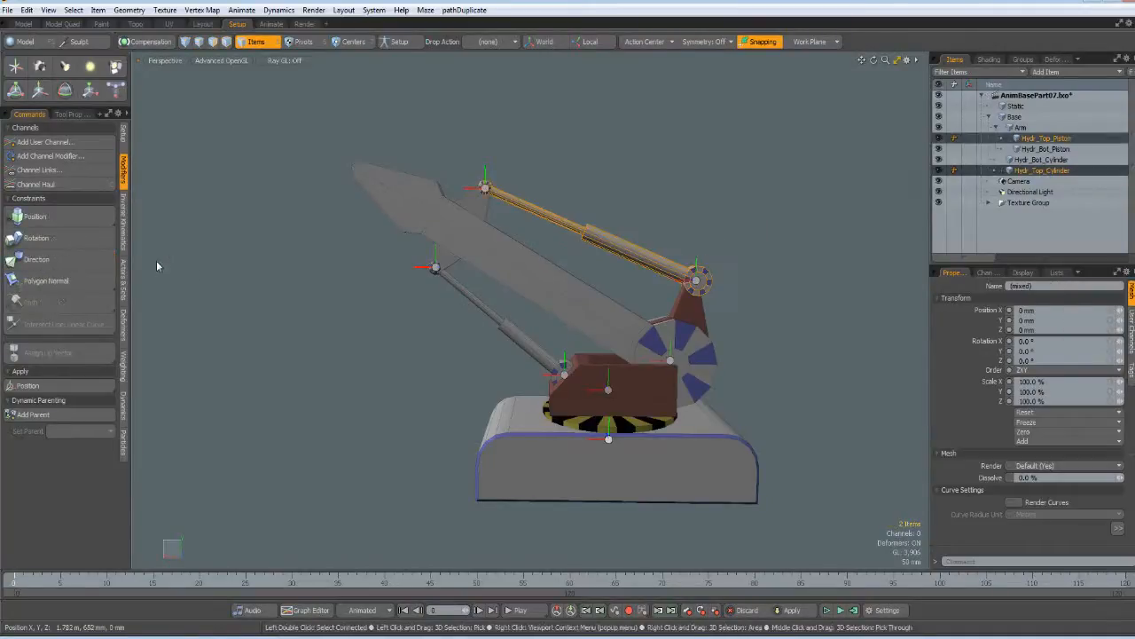
click(147, 43)
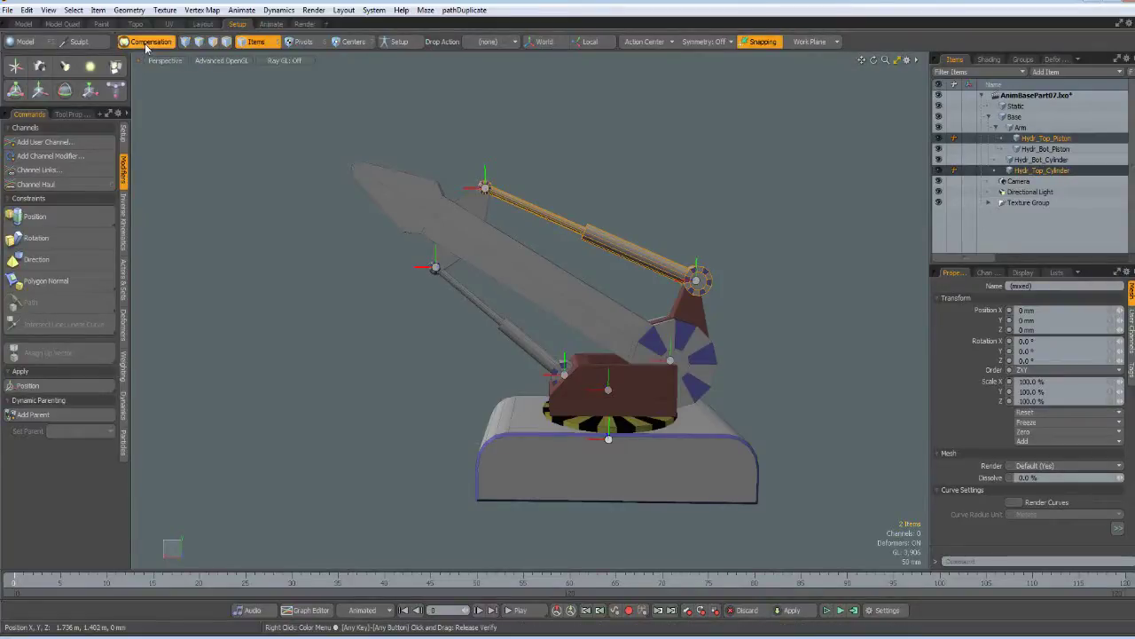
click(47, 262)
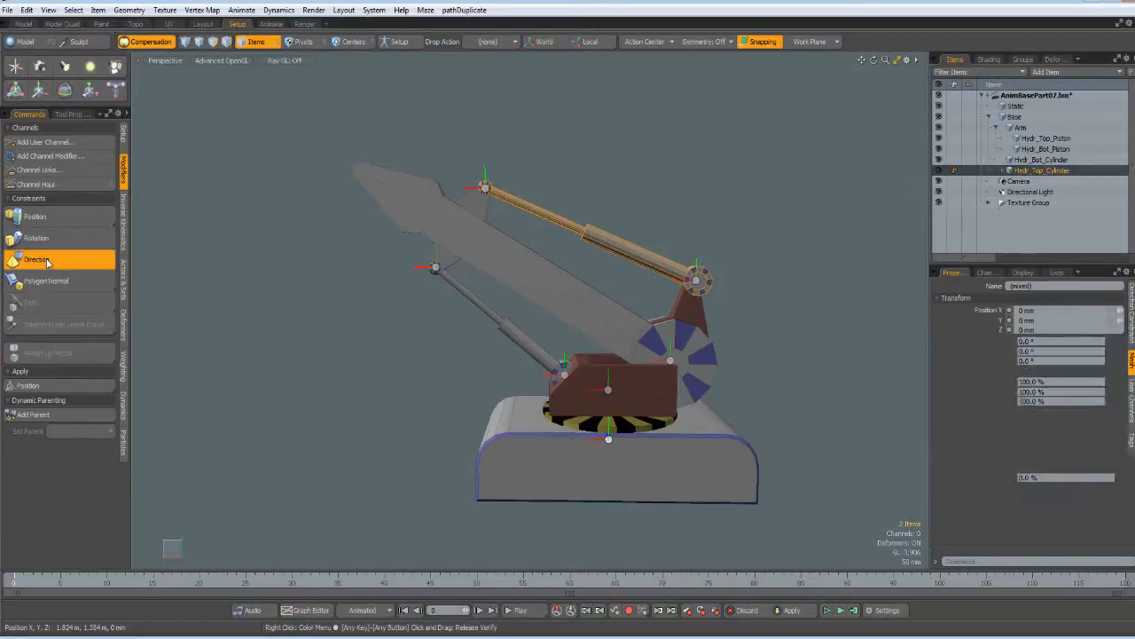
Add a Direction constraint aiming Hydr_Top_Piston back at Hydr_Top_Cylinder.
click(559, 171)
click(539, 213)
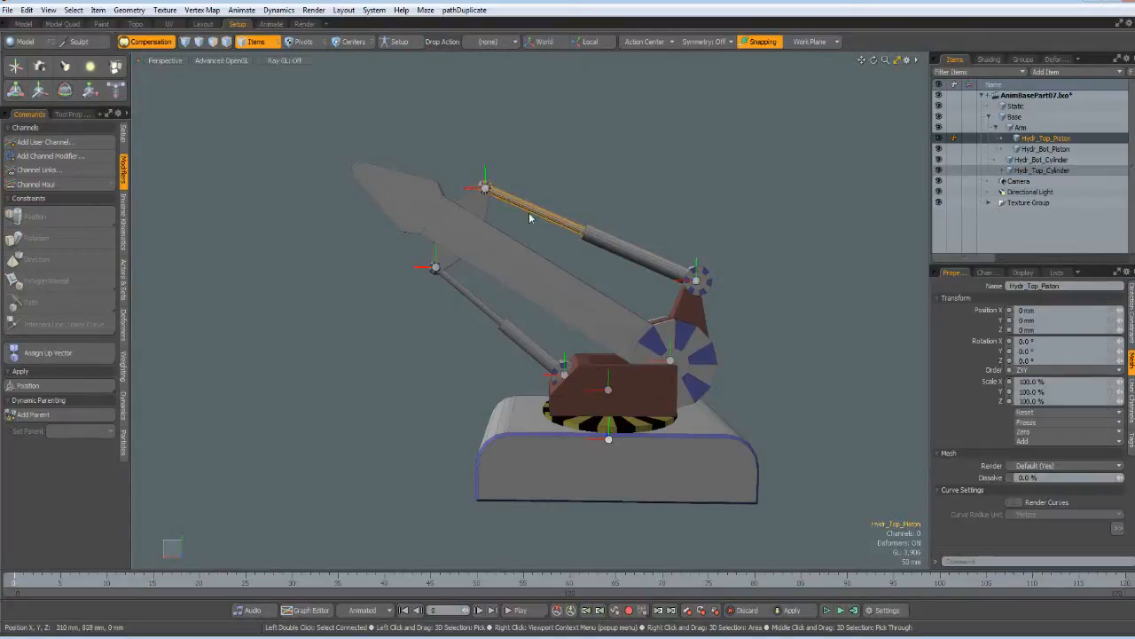
shift+click(621, 269)
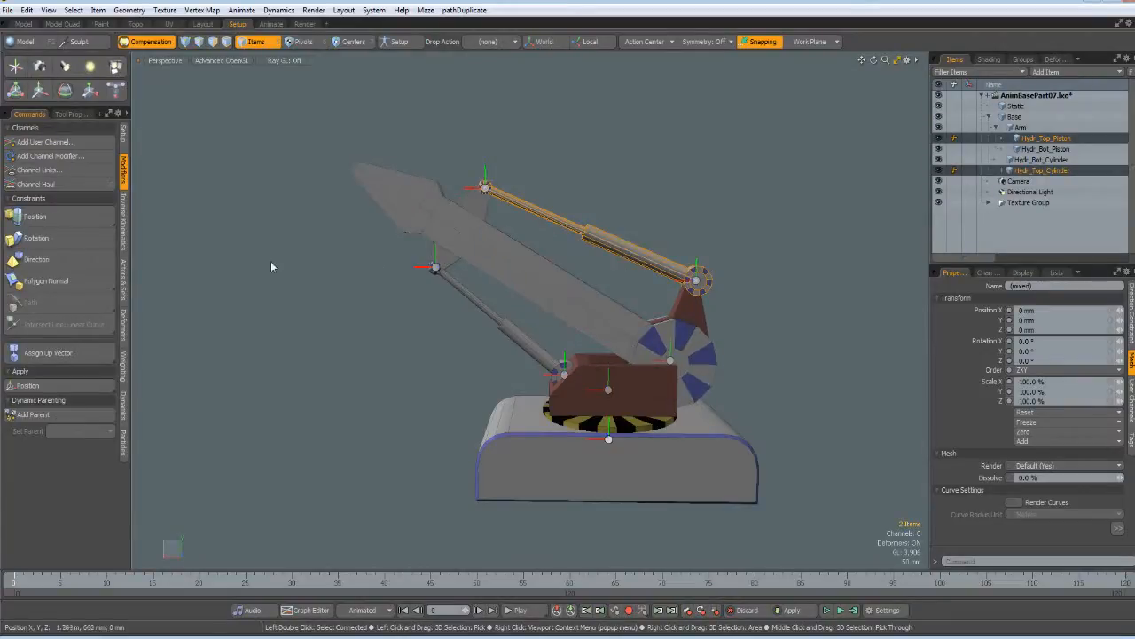
click(54, 262)
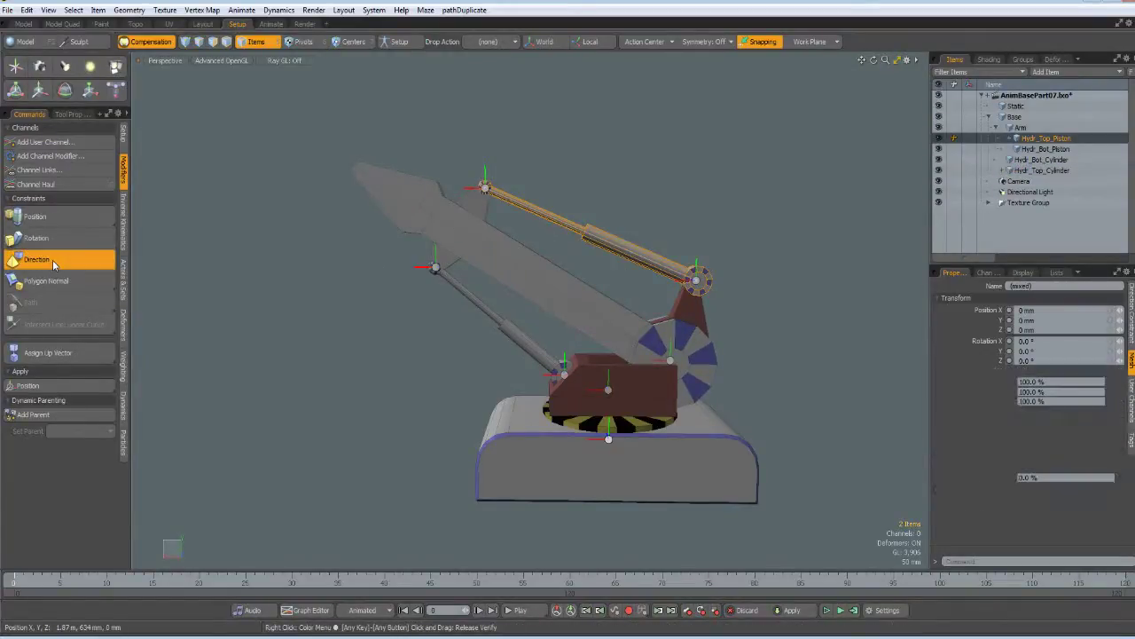
Add a Direction constraint aiming Hydr_Bot_Cylinder at Hydr_Bot_Piston.
click(537, 334)
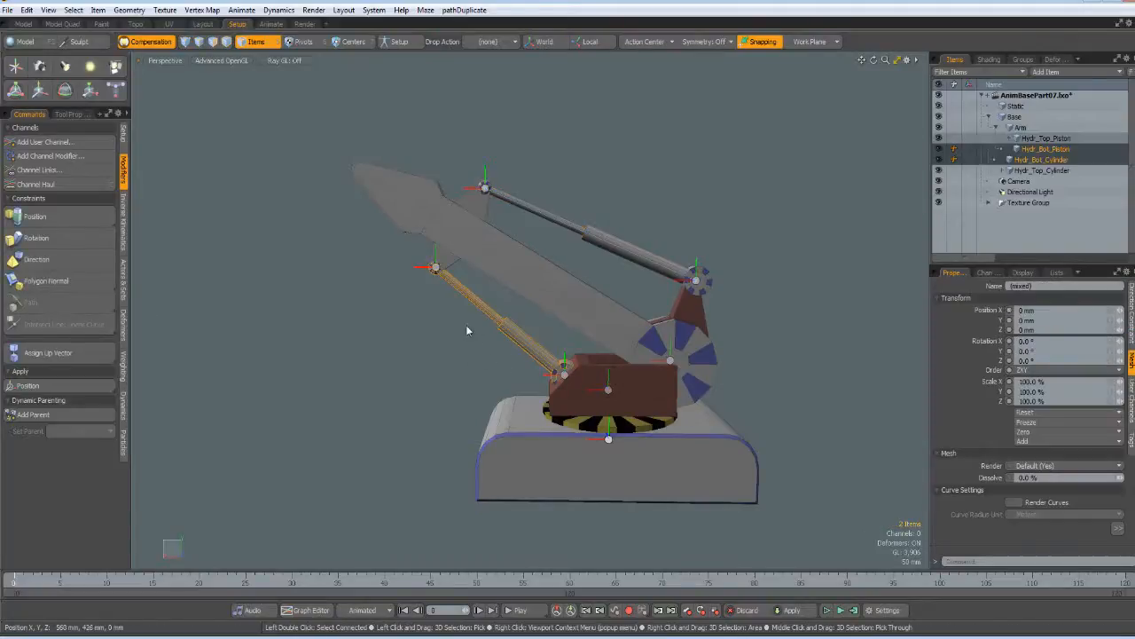
click(554, 369)
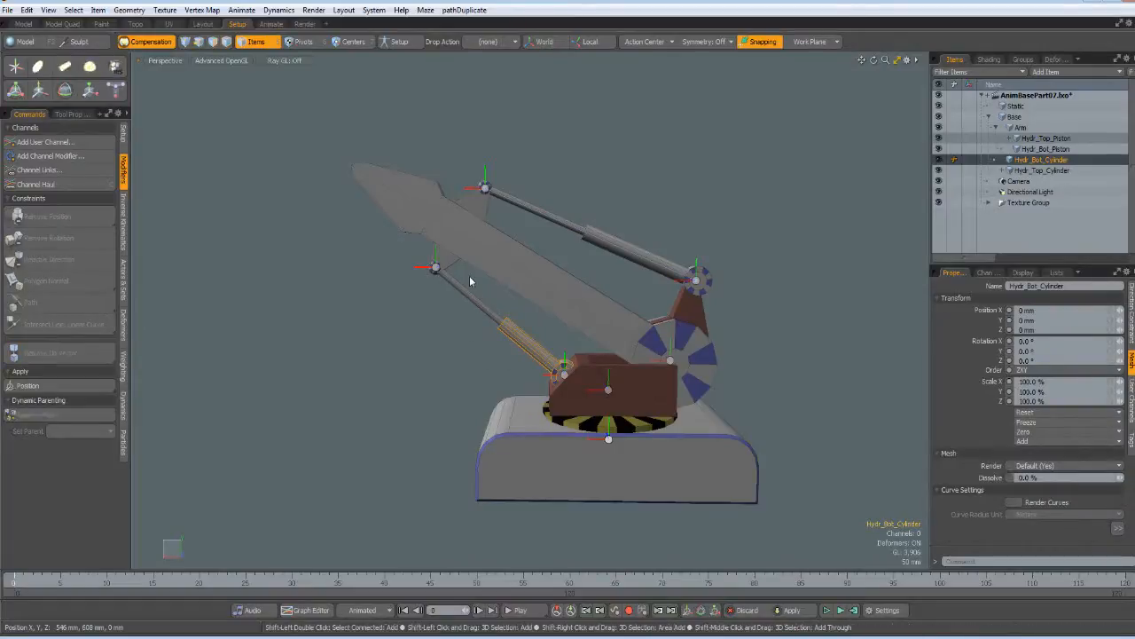
shift+click(448, 297)
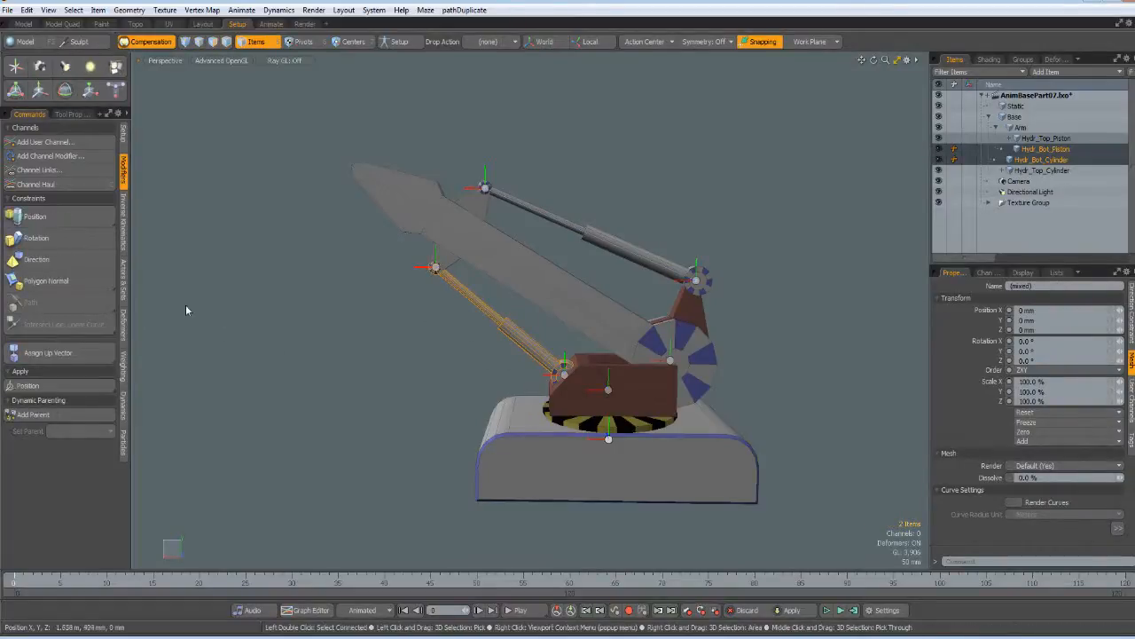
click(44, 263)
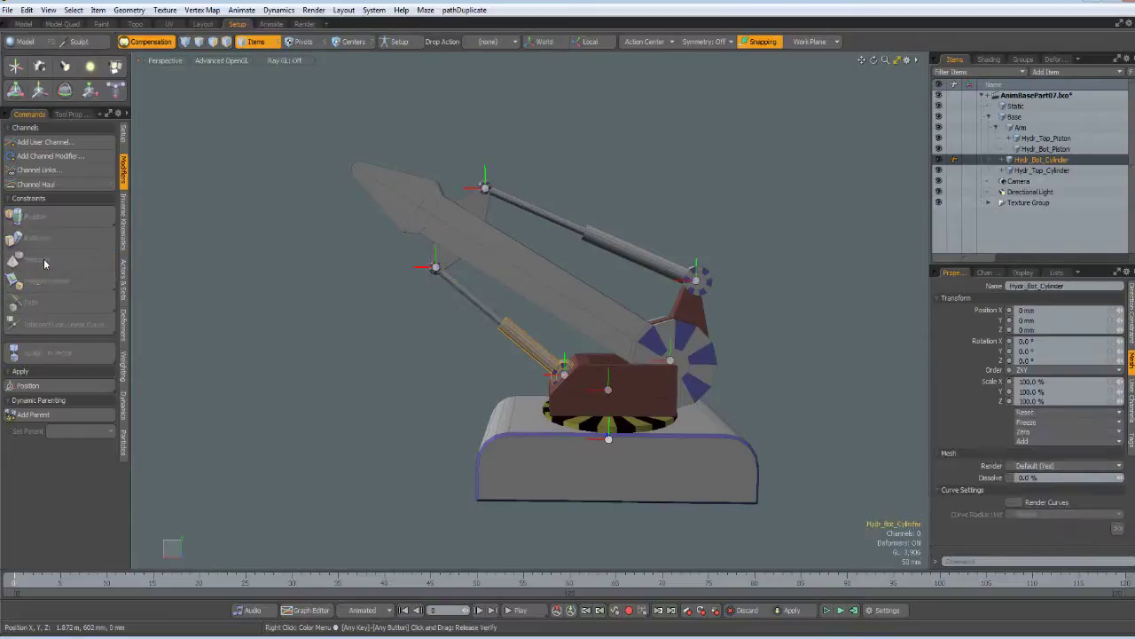
Add a Direction constraint aiming Hydr_Bot_Piston back at Hydr_Bot_Cylinder, then select Arm.
click(463, 280)
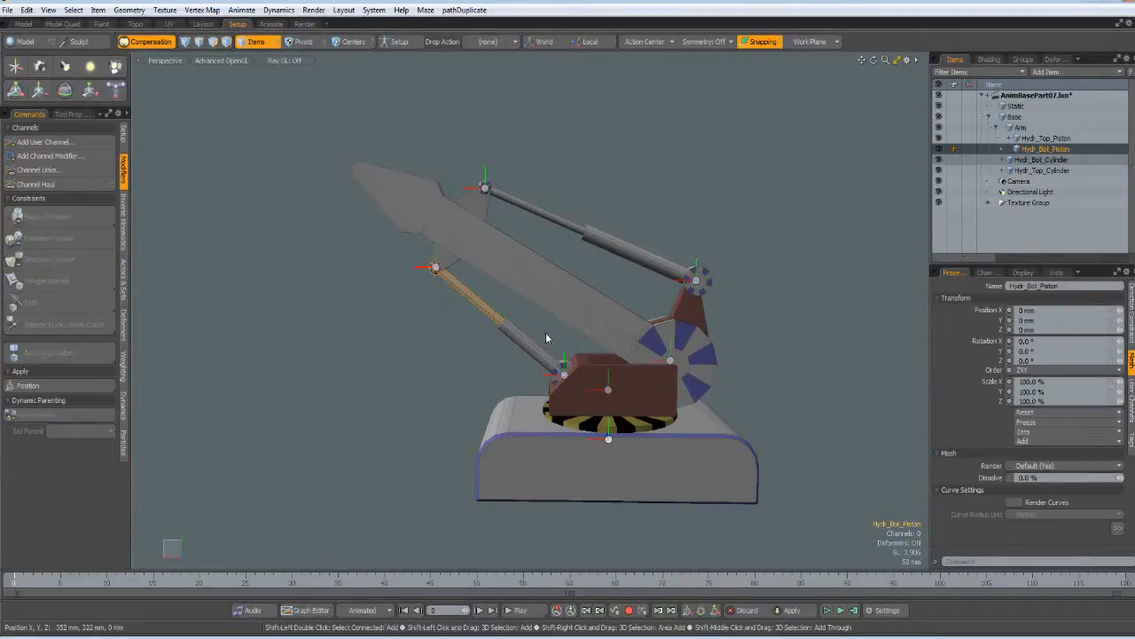
shift+click(530, 372)
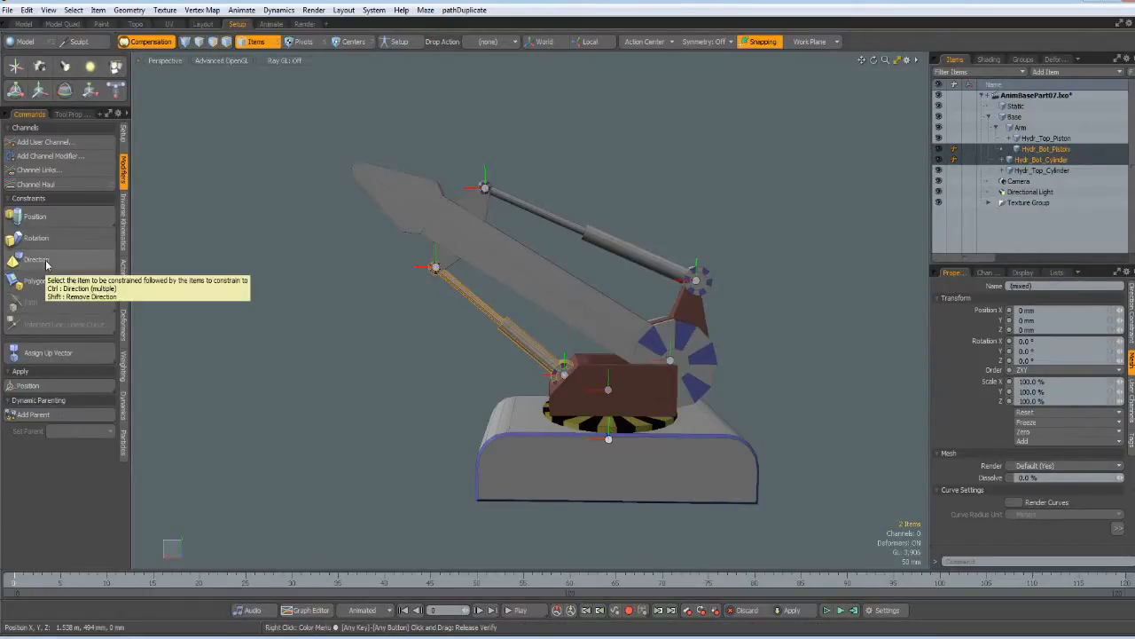
click(47, 264)
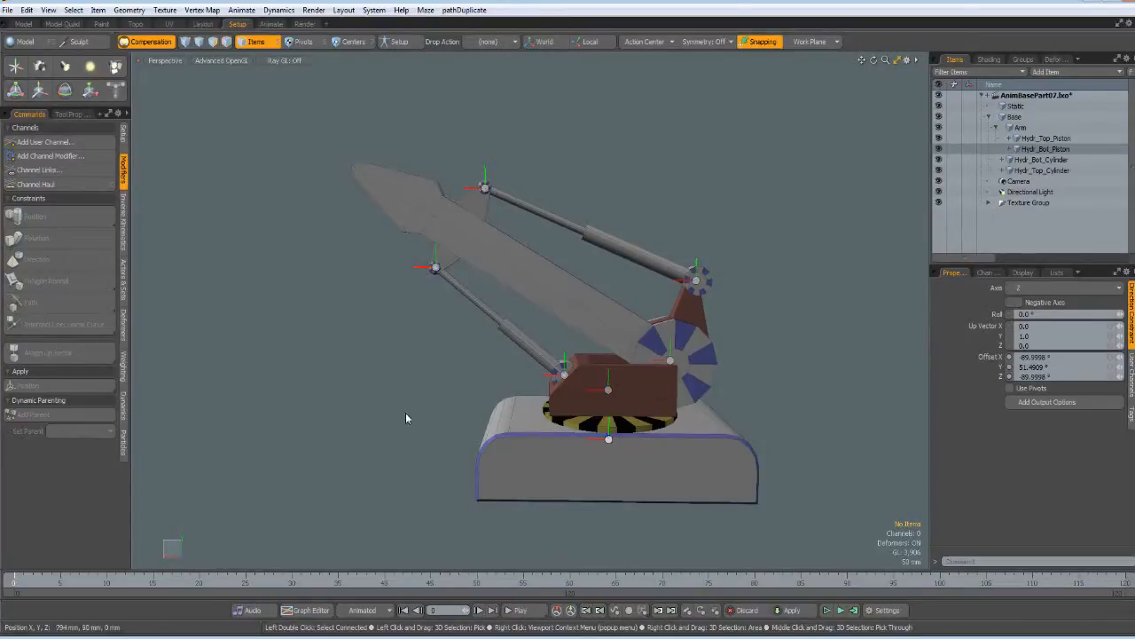
click(604, 316)
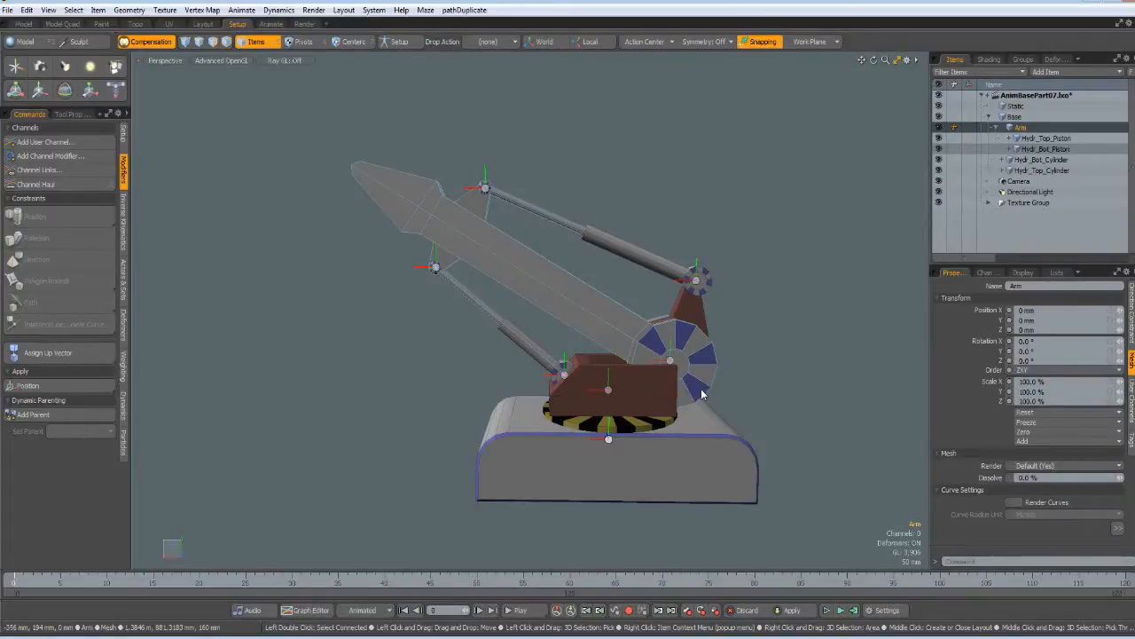
Rotate the Arm upright about 45° on Z to confirm both hydraulic pairs follow it.
key(e)
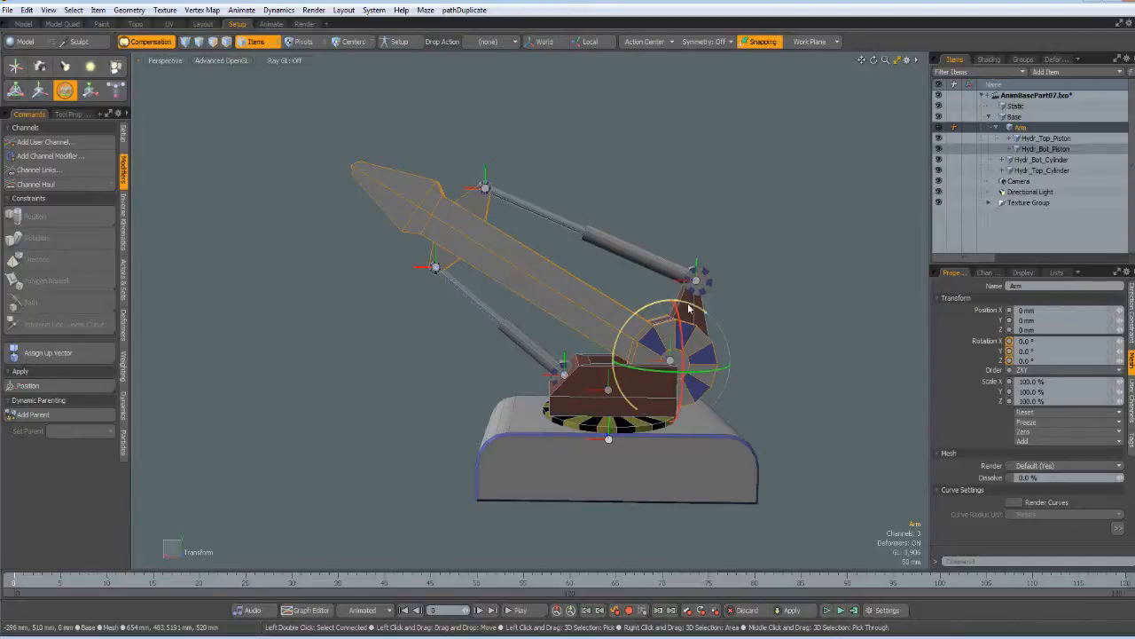
mouse_move(688, 308)
mouse_down()
mouse_move(698, 346)
mouse_move(721, 336)
mouse_up()
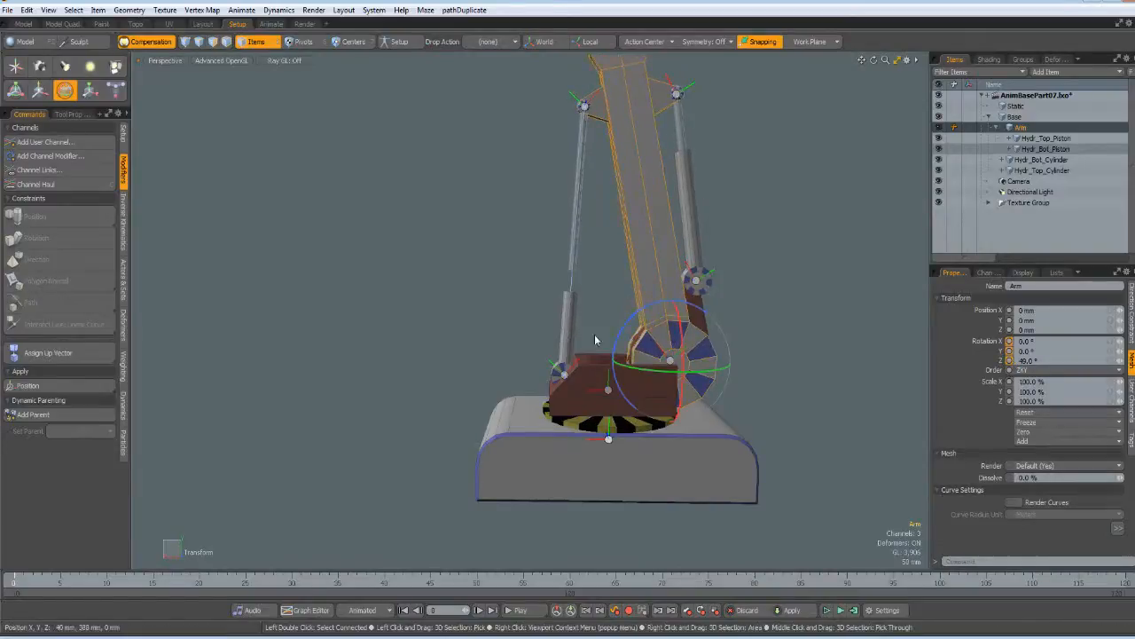
key(space)
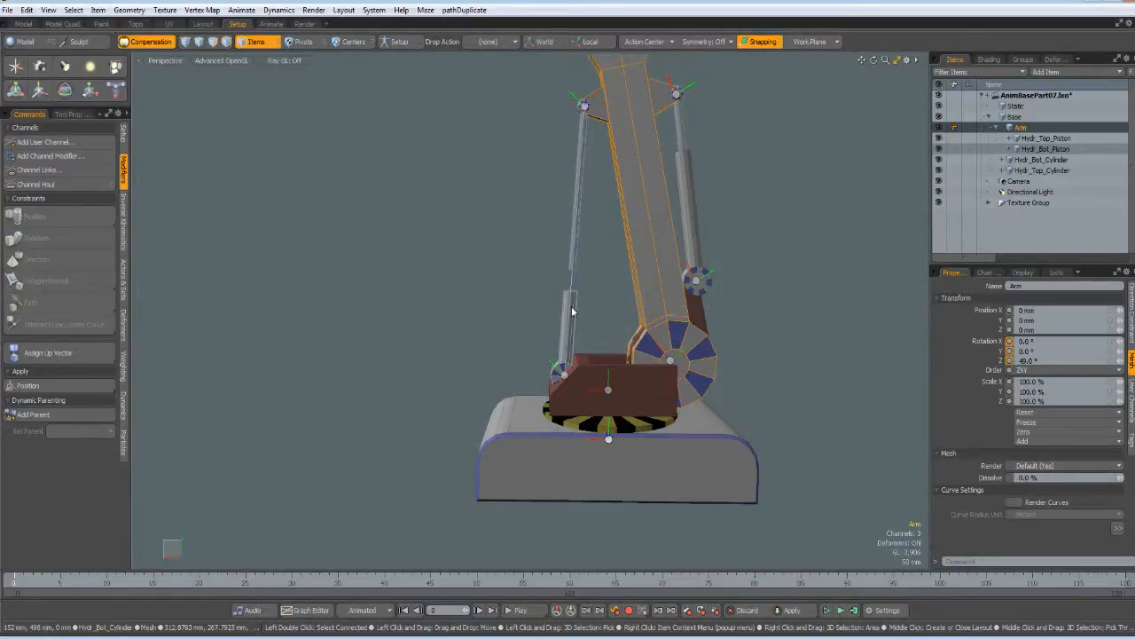
Slide an edge loop up the lower piston rod with the action center on the selection.
click(572, 311)
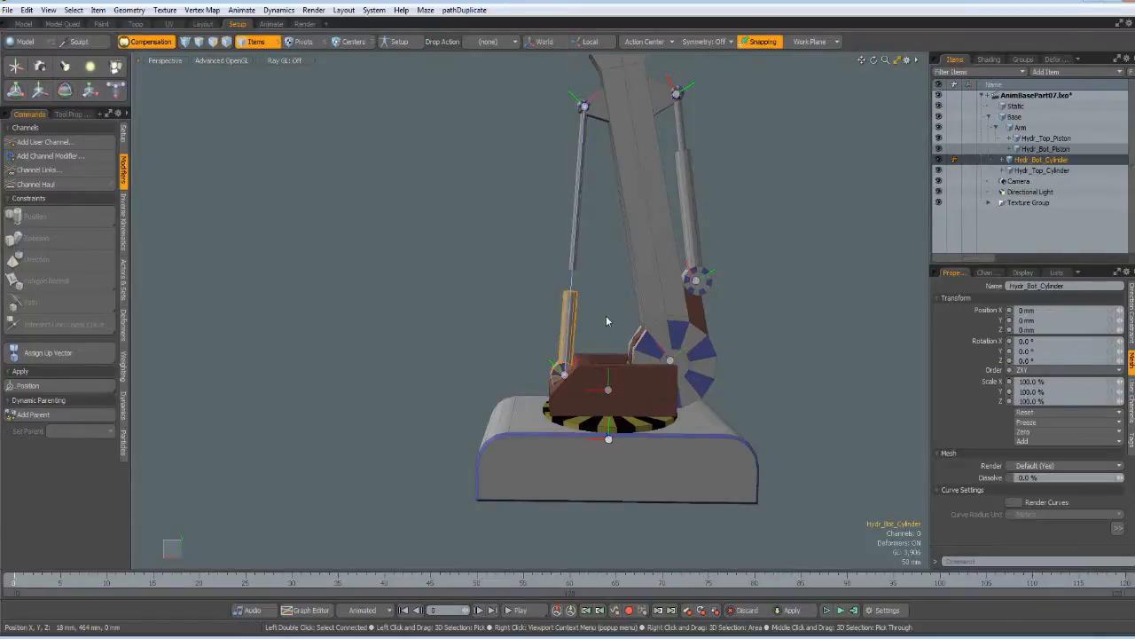
key(2)
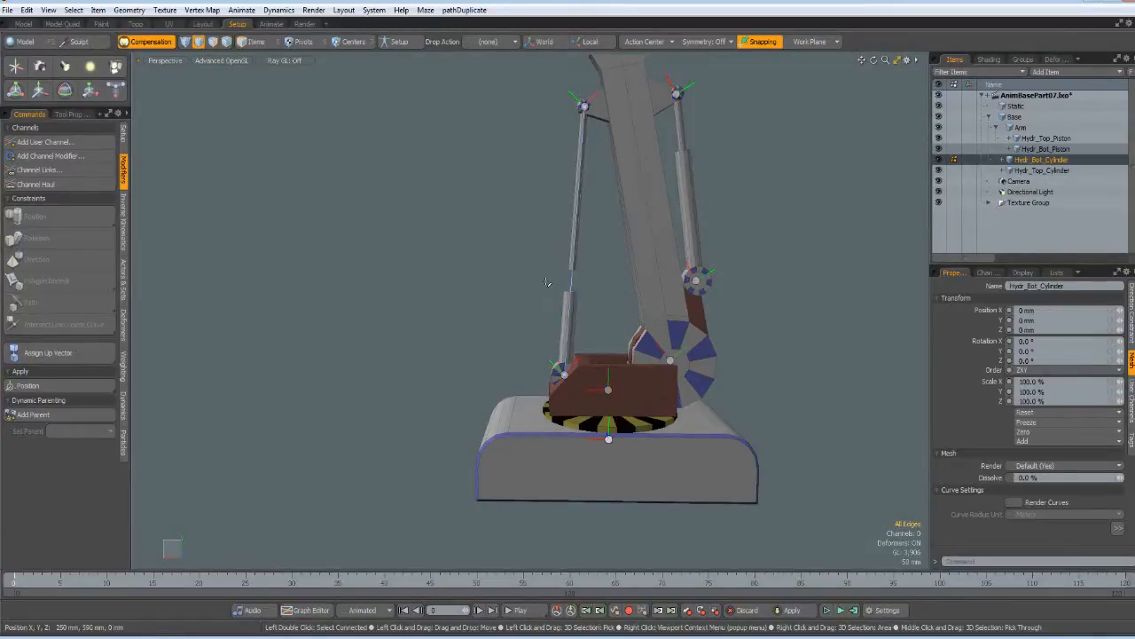
double_click(573, 292)
key(w)
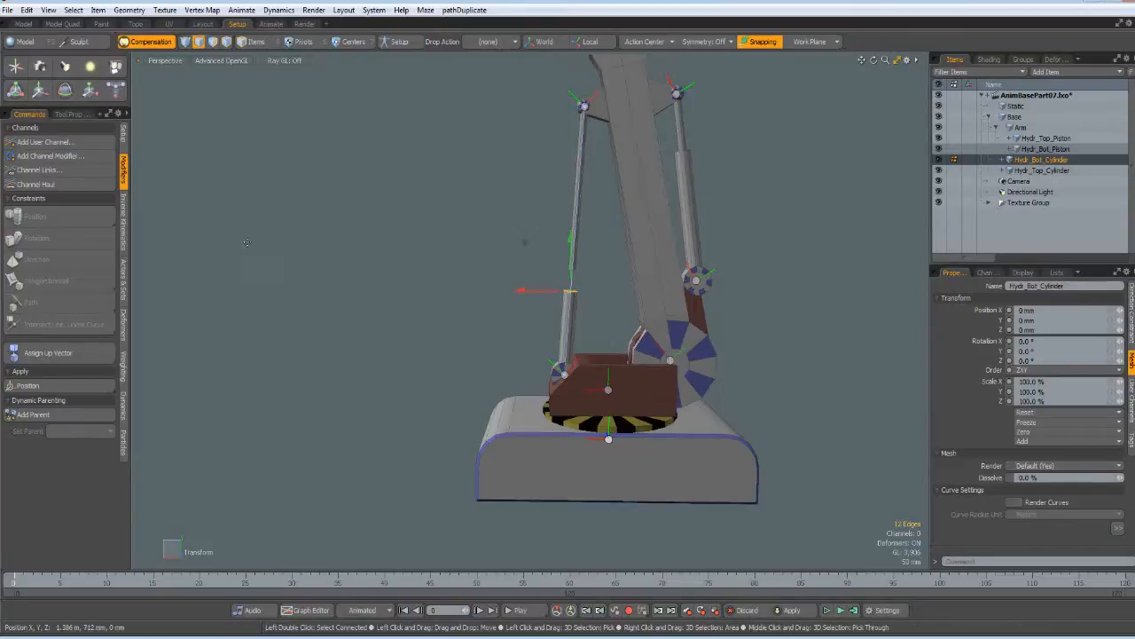
click(27, 10)
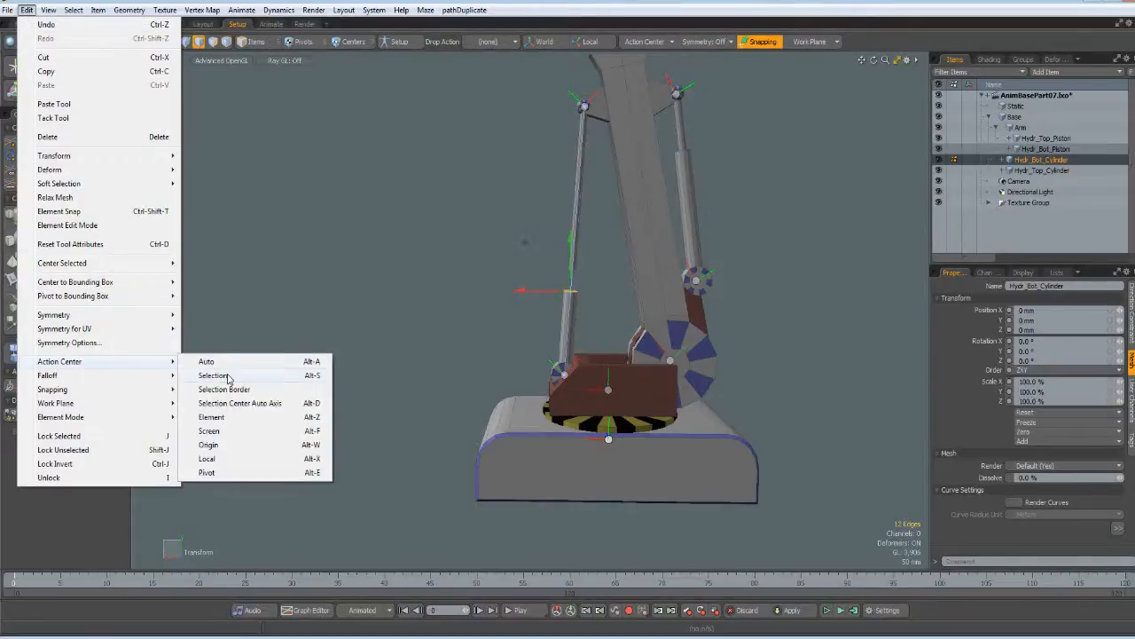
click(224, 377)
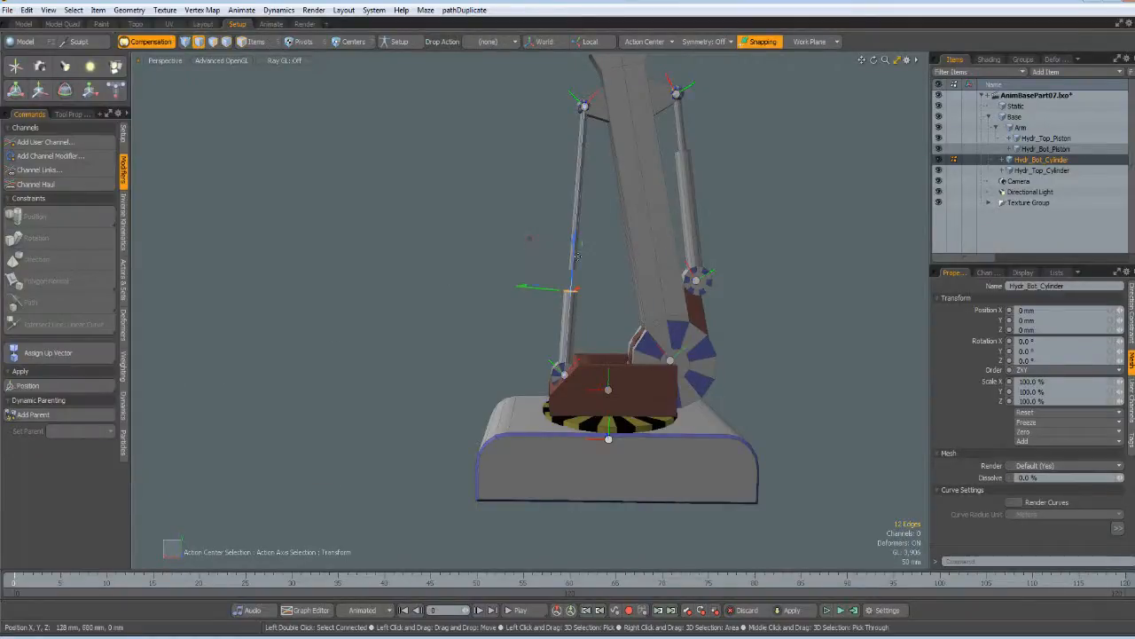
drag(572, 289, 575, 254)
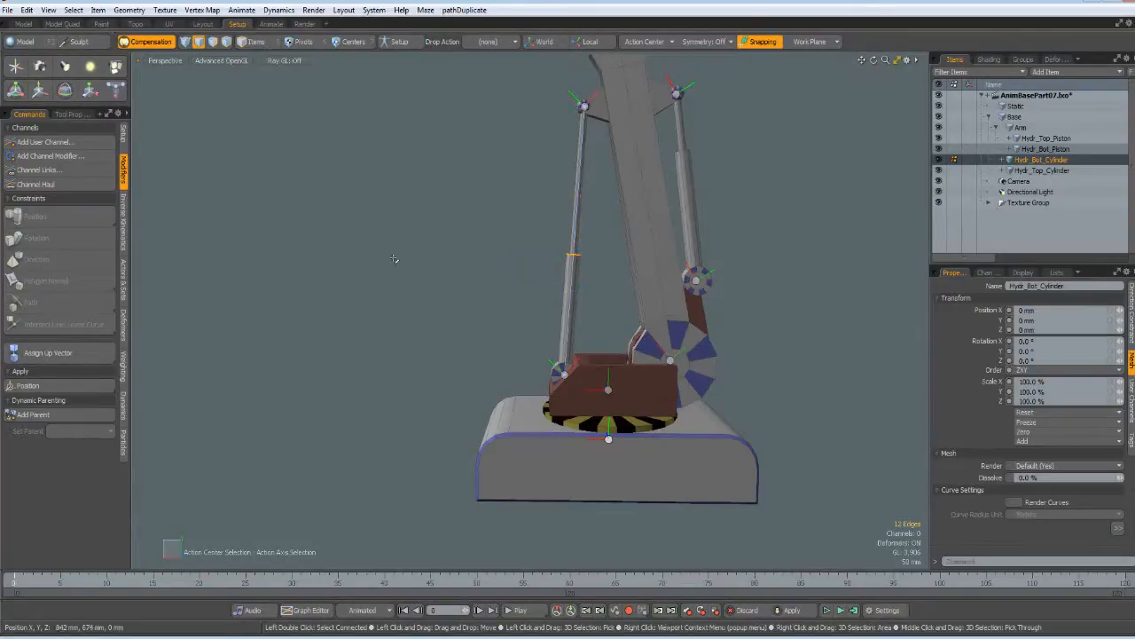
key(space)
Keep Action Center set to Selection and return to Items mode.
click(27, 10)
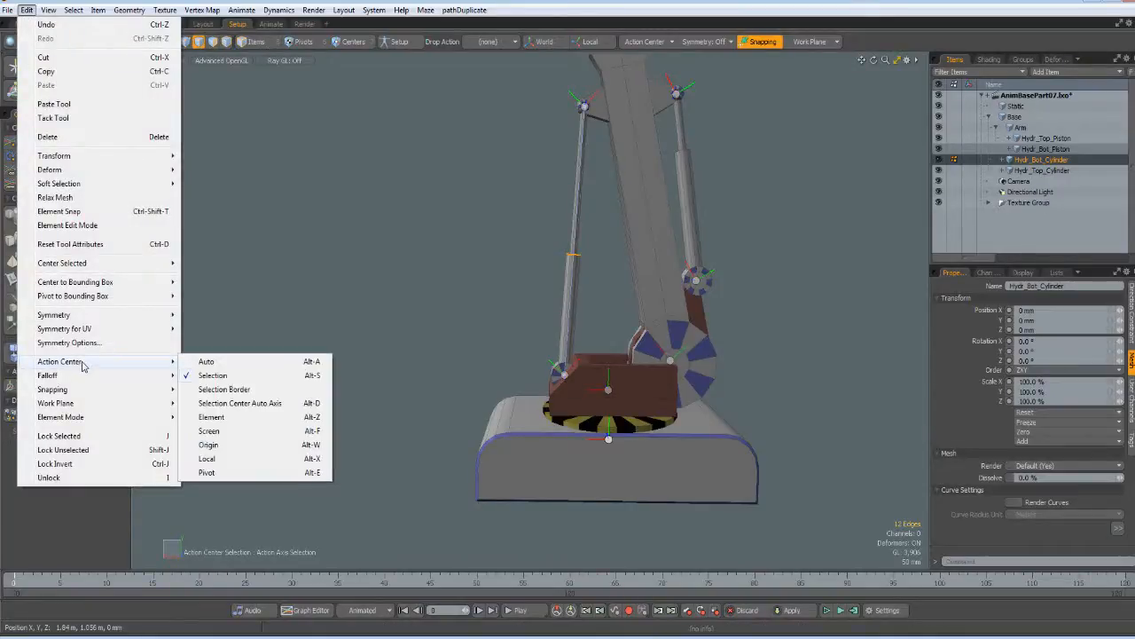
mouse_move(59, 361)
click(213, 376)
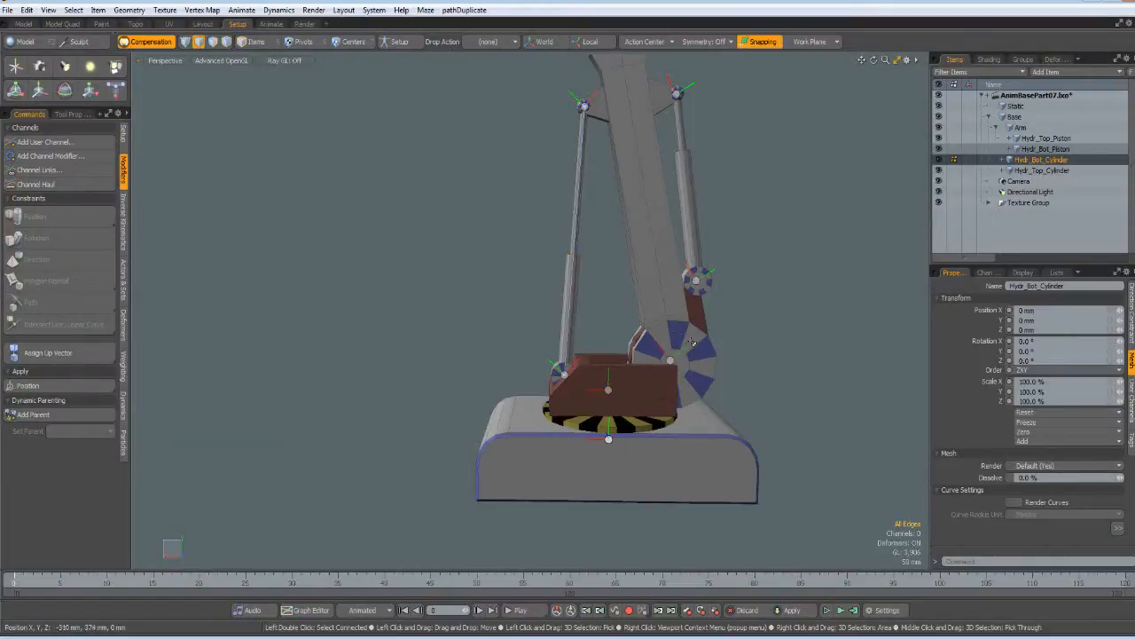
key(3)
key(5)
Set the Arm's Z rotation to 0° for its rest pose, then select the Base to animate.
click(655, 271)
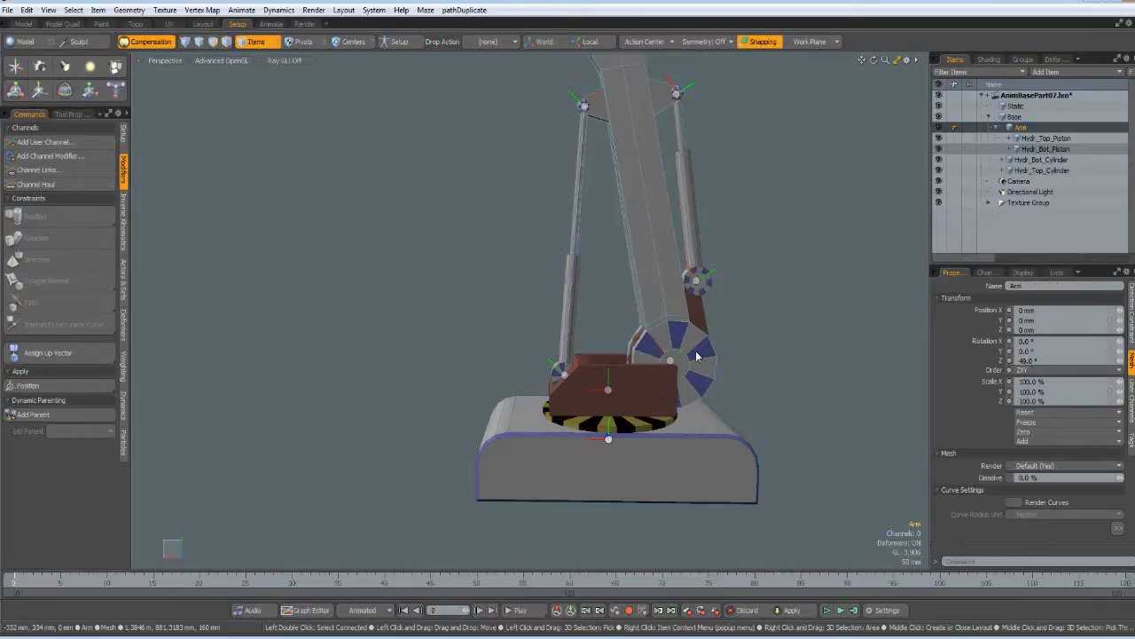
key(e)
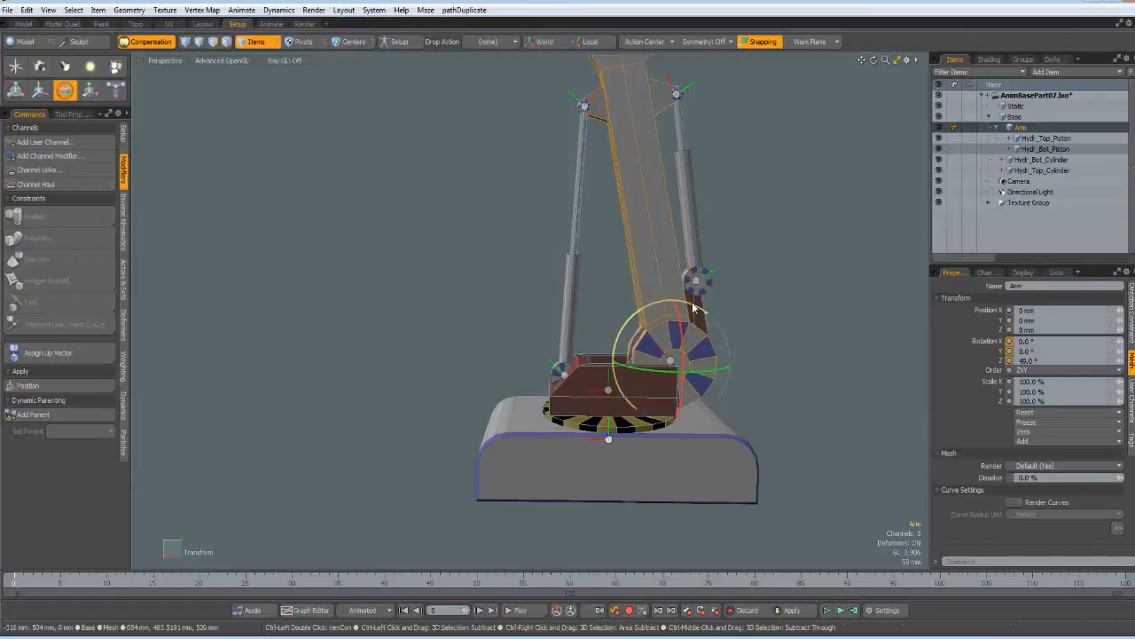
drag(694, 306, 637, 306)
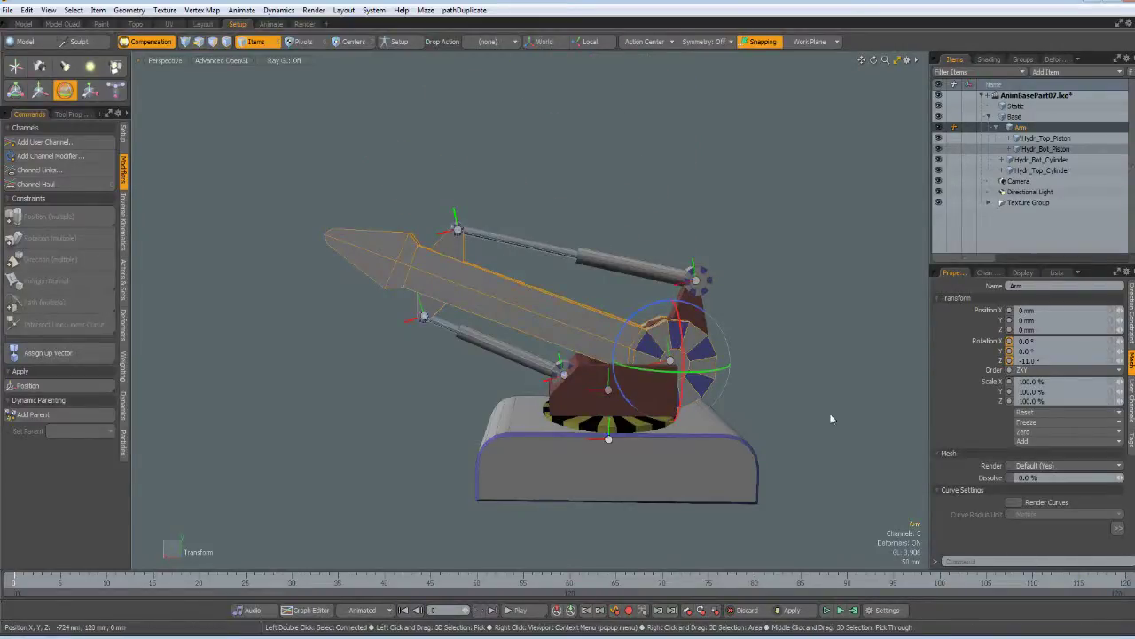
click(1043, 359)
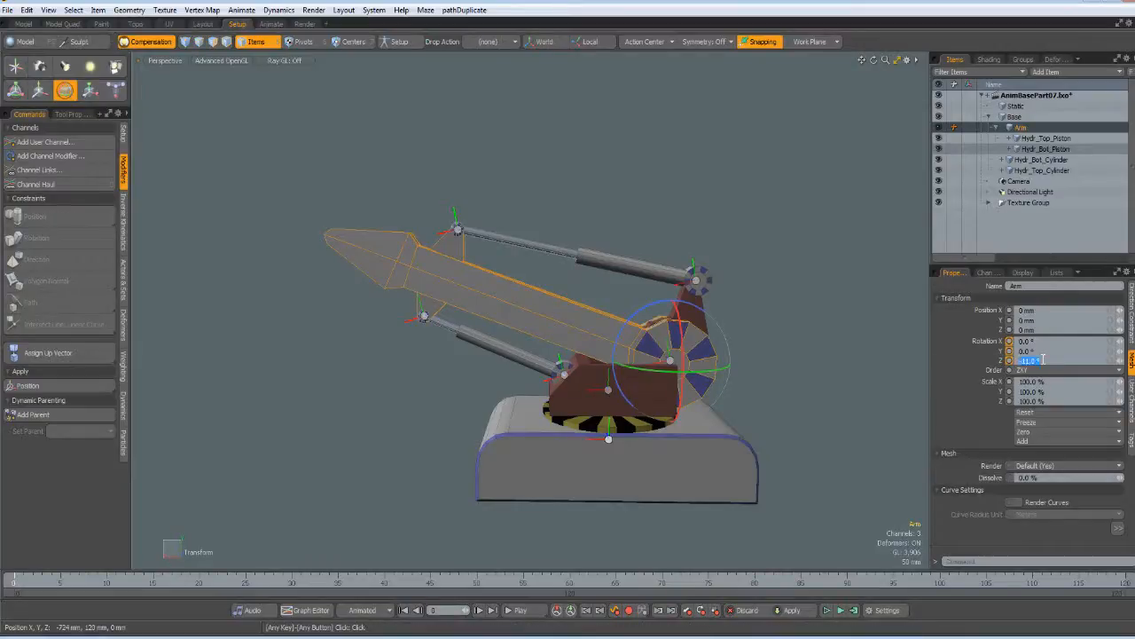
text(0)
key(Return)
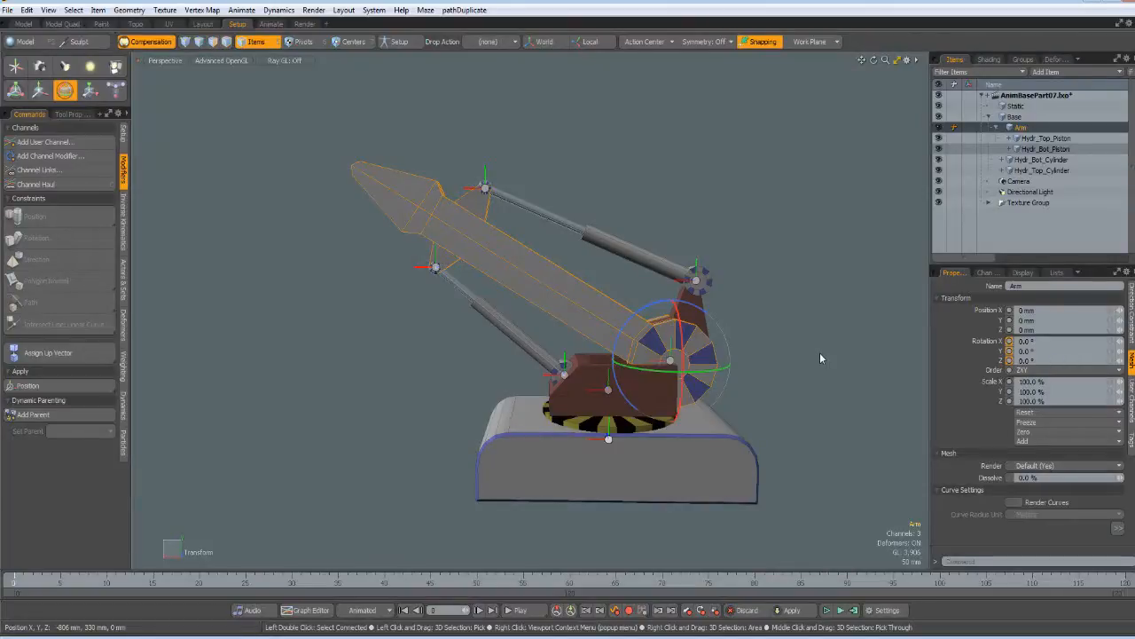
click(628, 428)
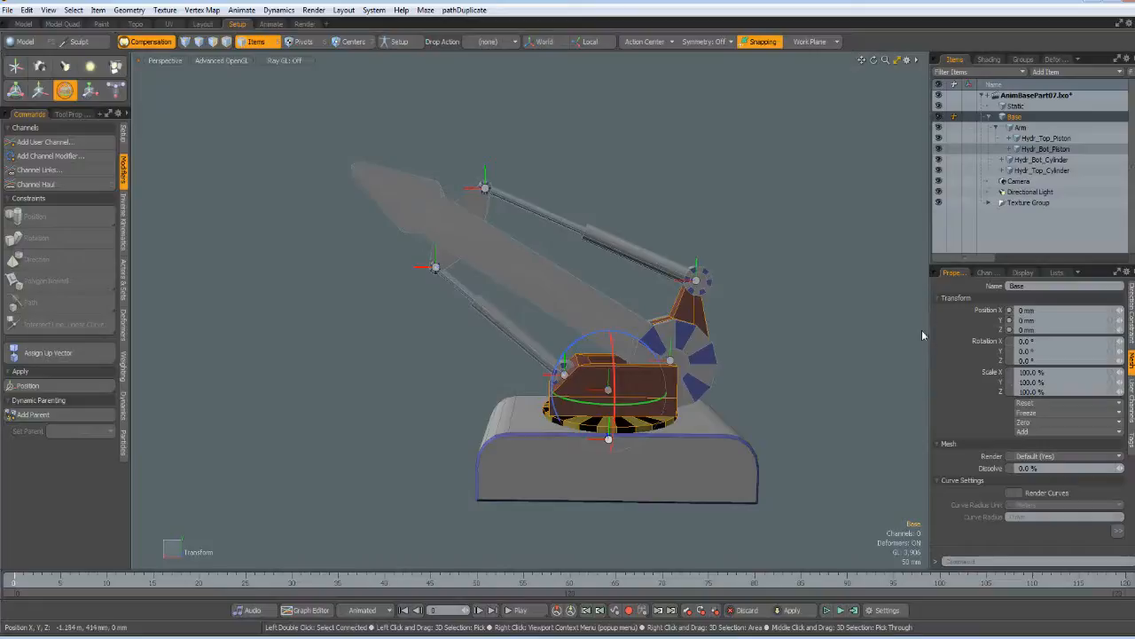
Key the base's rotation at frame 0, then set Rotation Y to 180° and key it at frame 50.
click(1008, 355)
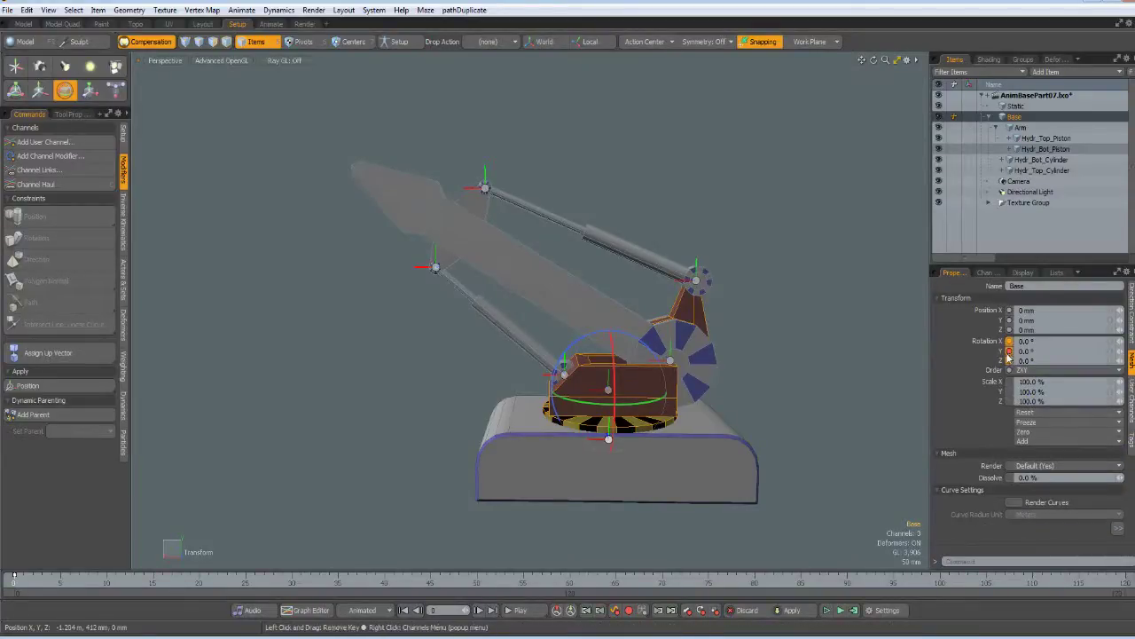
click(476, 581)
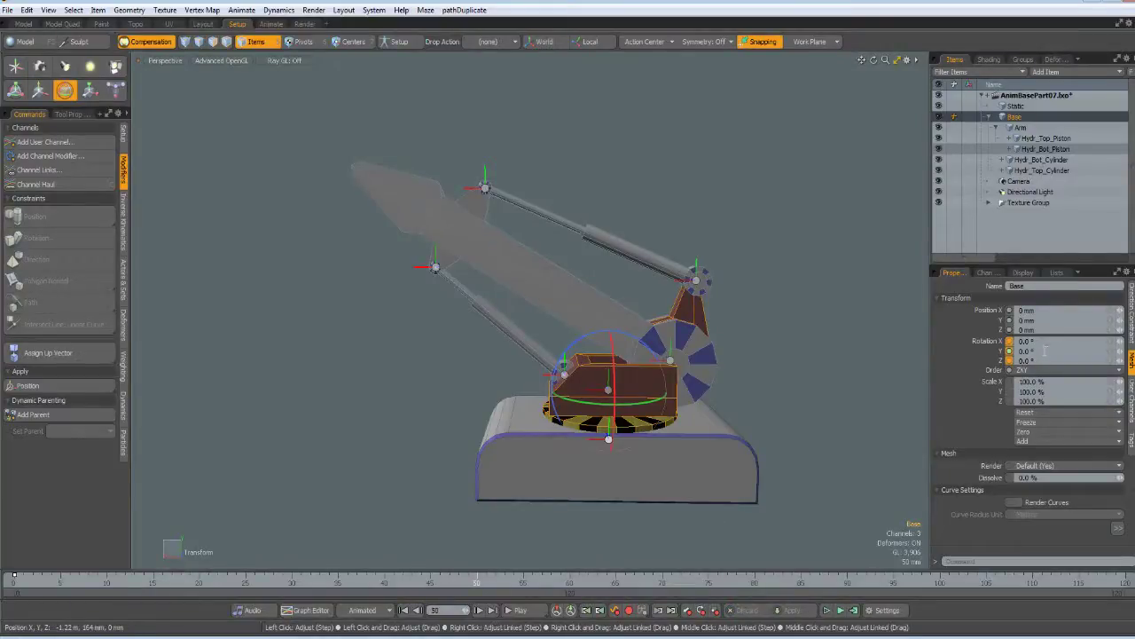
text(180)
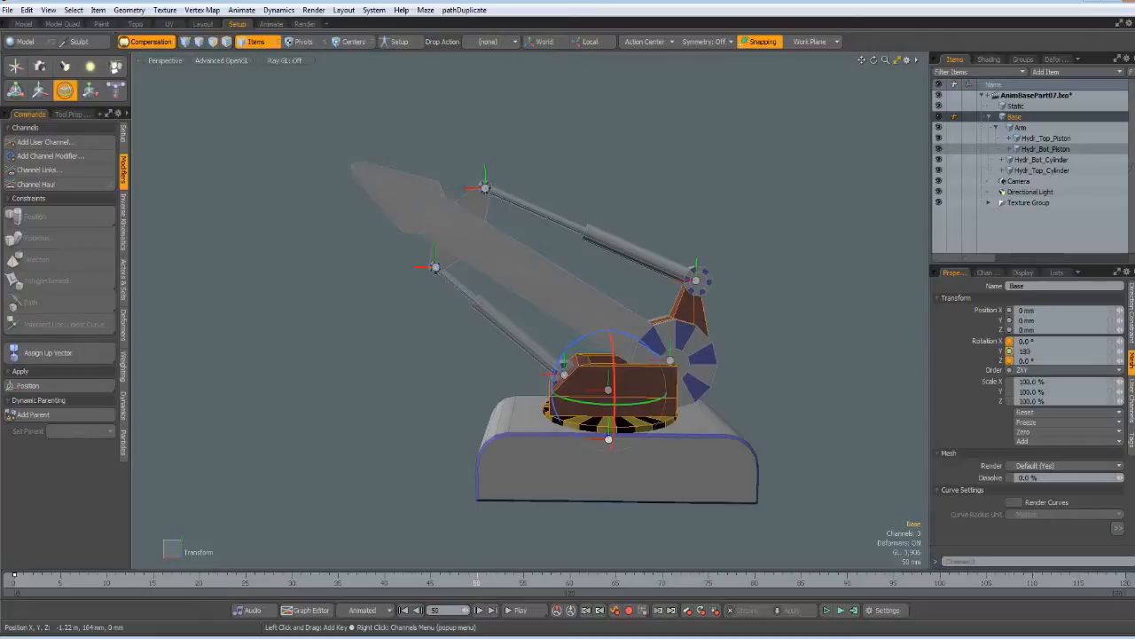
key(Return)
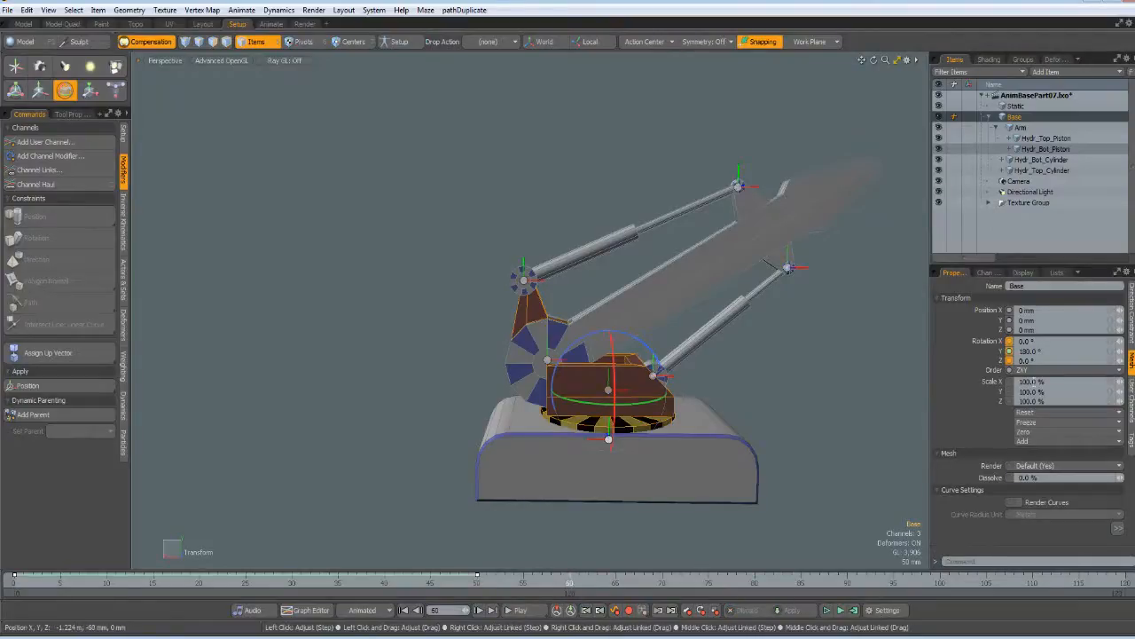
click(1010, 353)
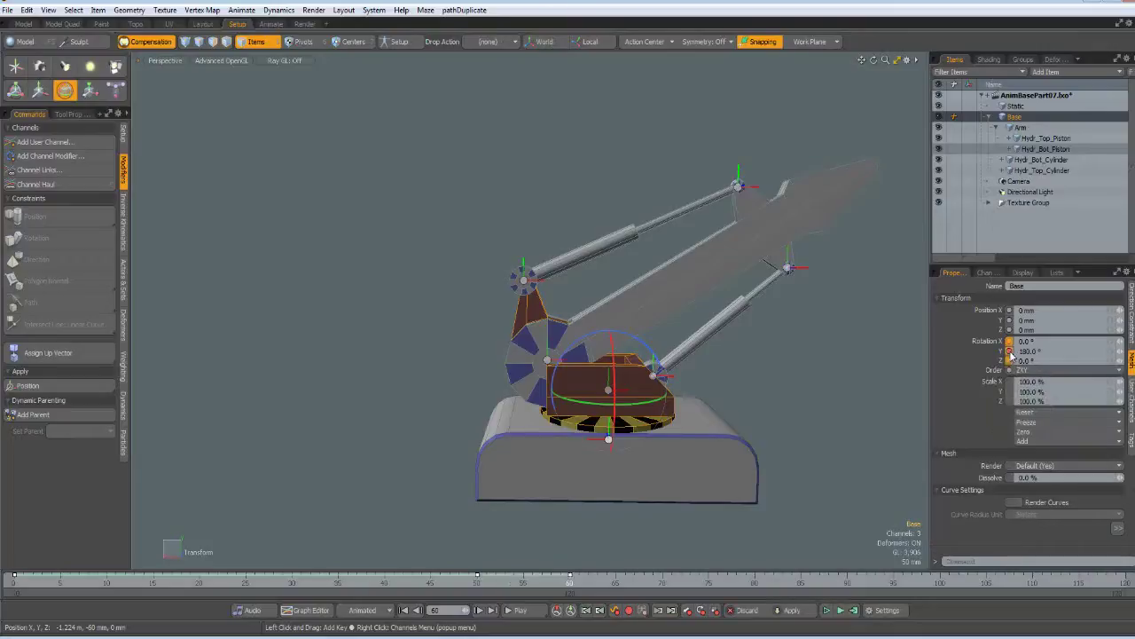
Return the base's Y rotation to 0° at frame 110 and key it again at frame 120.
click(1034, 585)
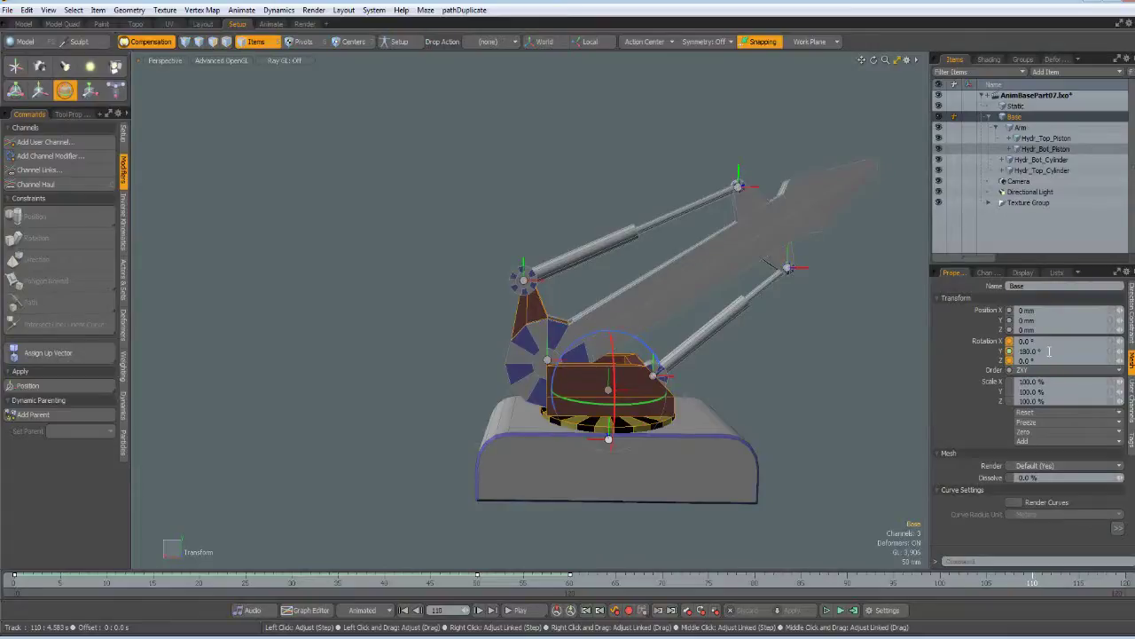
click(1049, 352)
text(0)
key(Return)
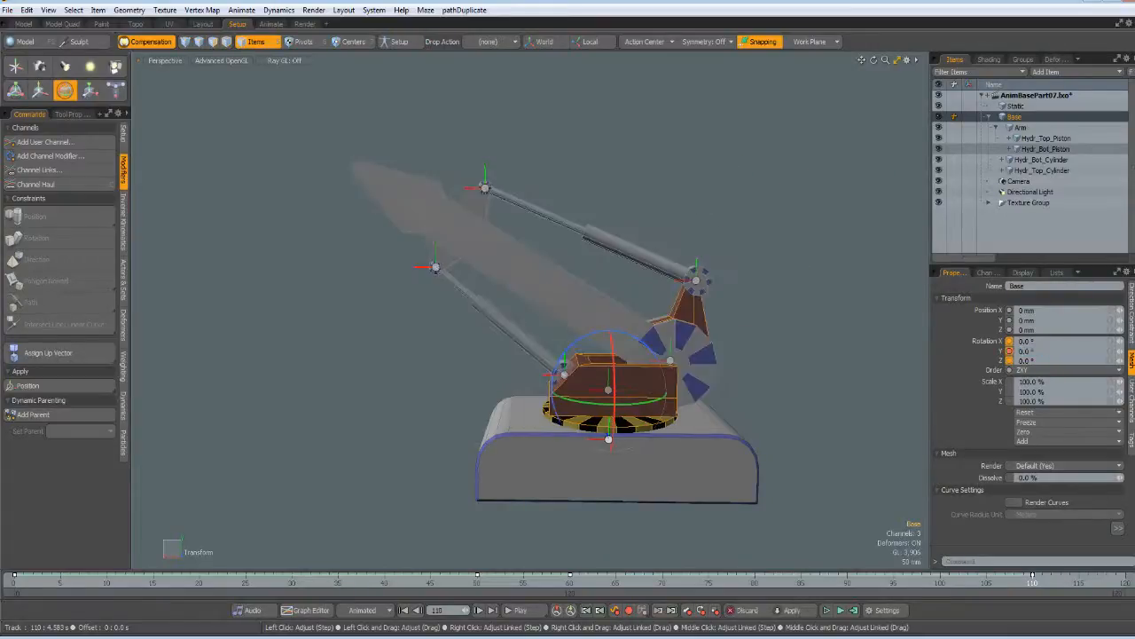
click(1128, 585)
click(1009, 351)
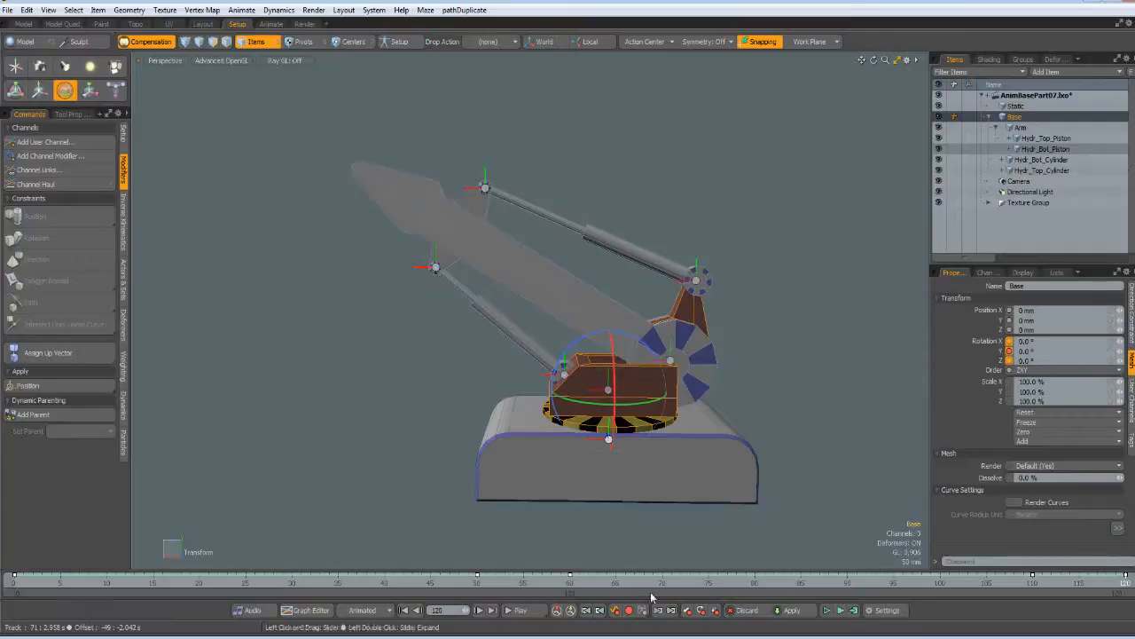
click(404, 611)
click(520, 611)
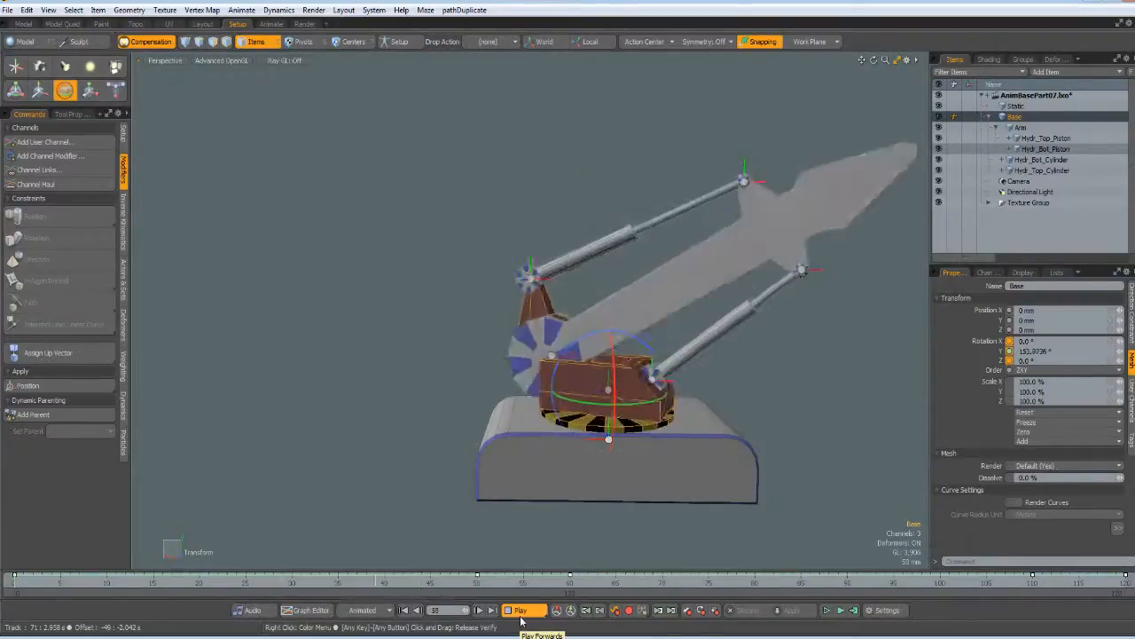
click(524, 615)
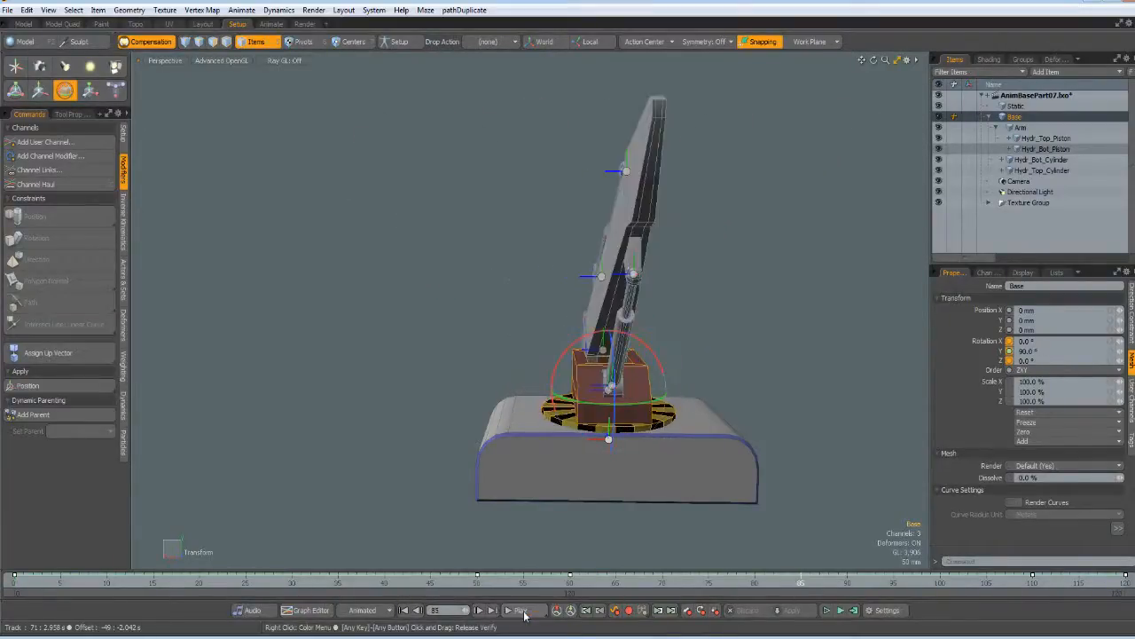
click(403, 610)
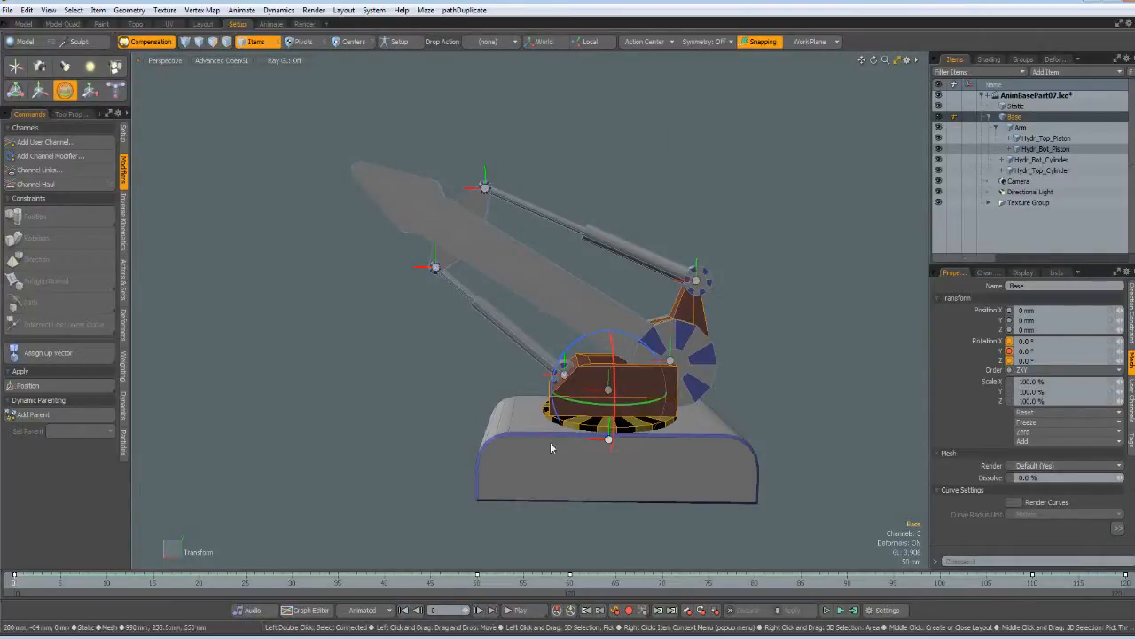
Select the arm, key its rotation, set Rotation Z to -15° and key it at frame 30.
click(699, 357)
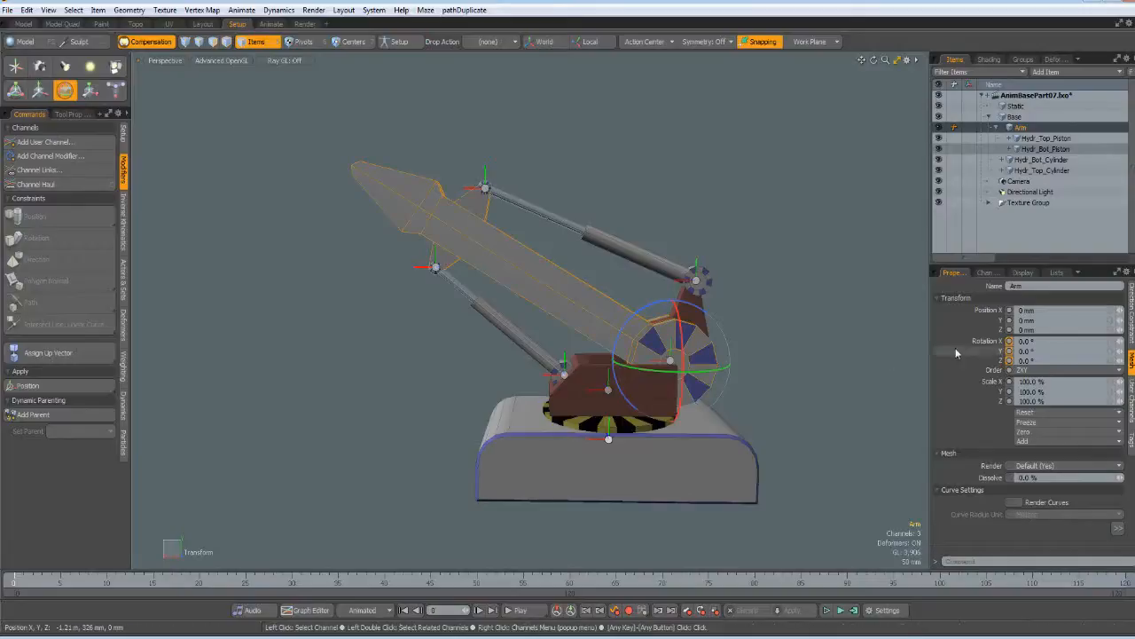
click(1010, 361)
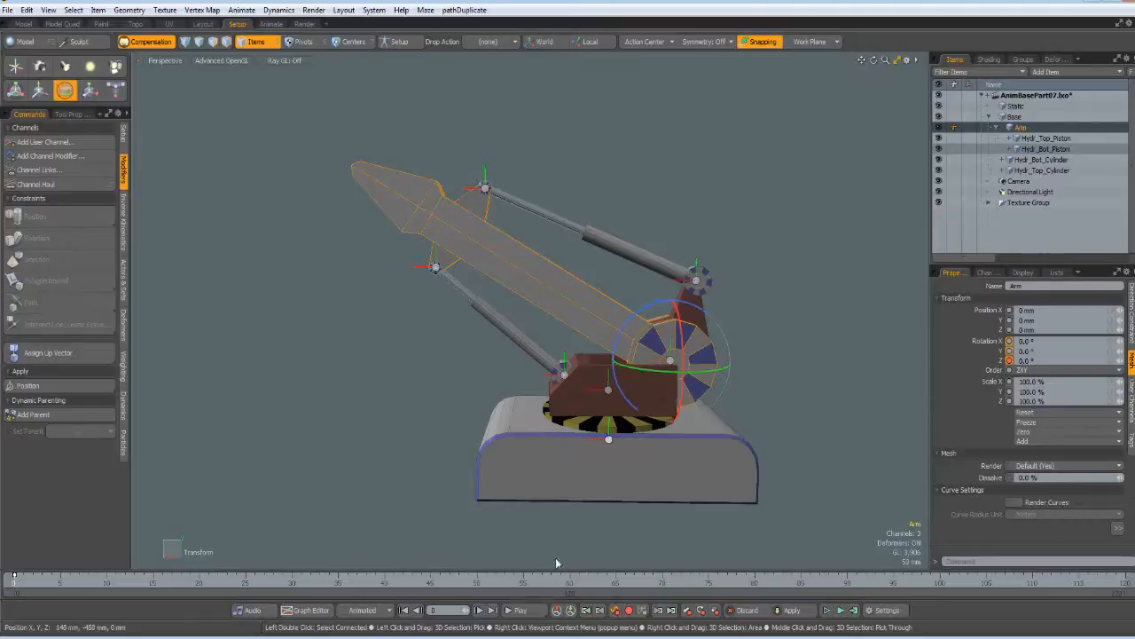
click(106, 580)
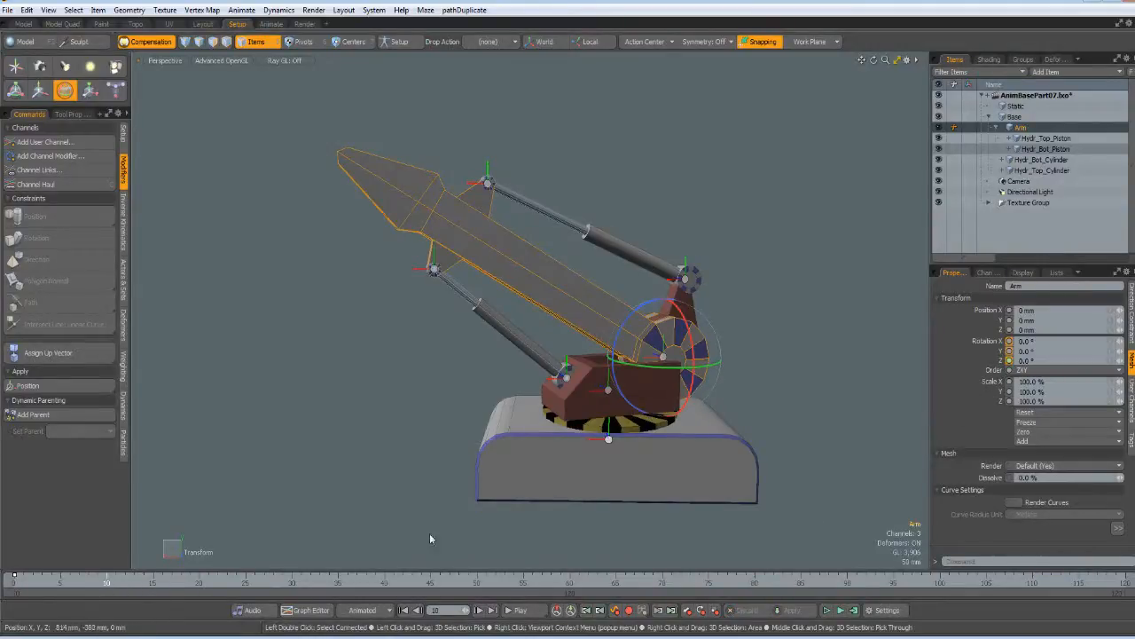
click(1025, 360)
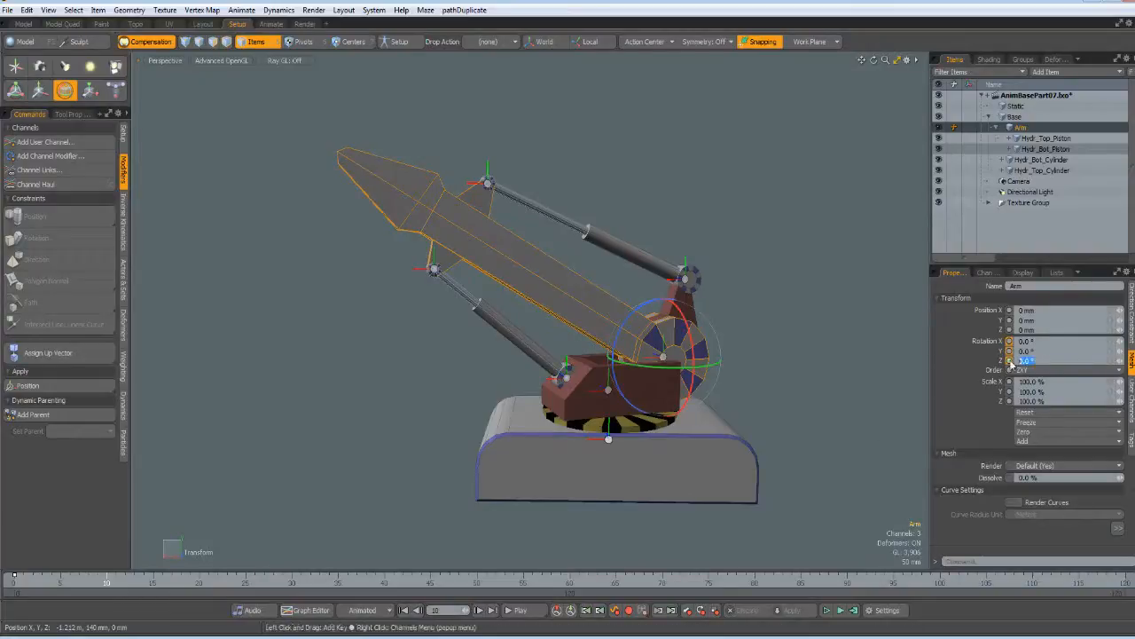
text(20)
key(Return)
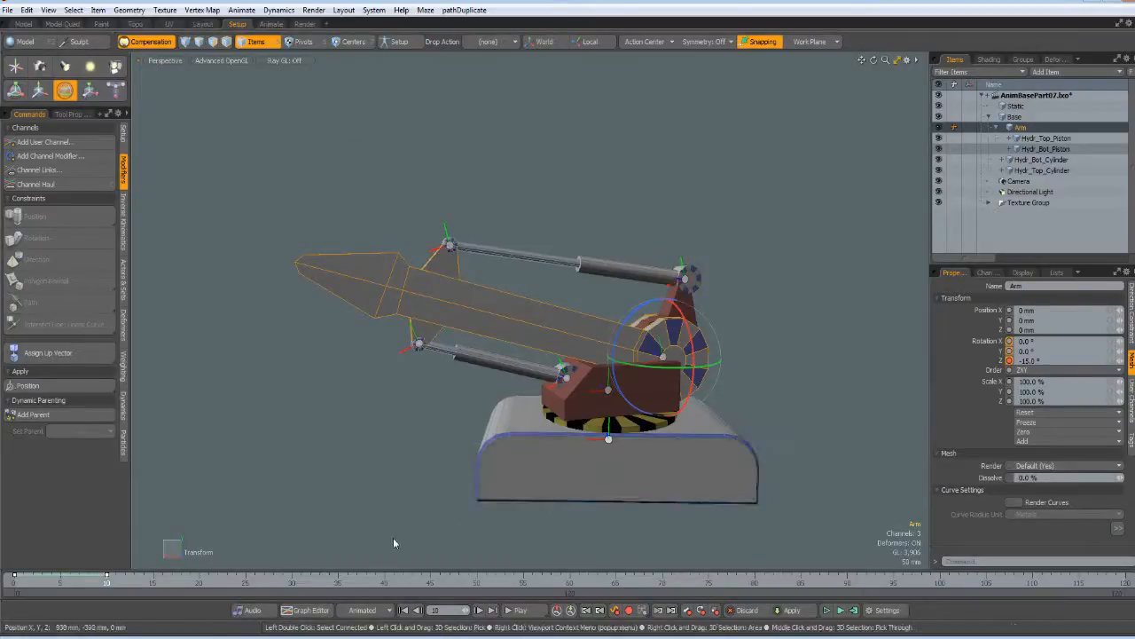
click(292, 585)
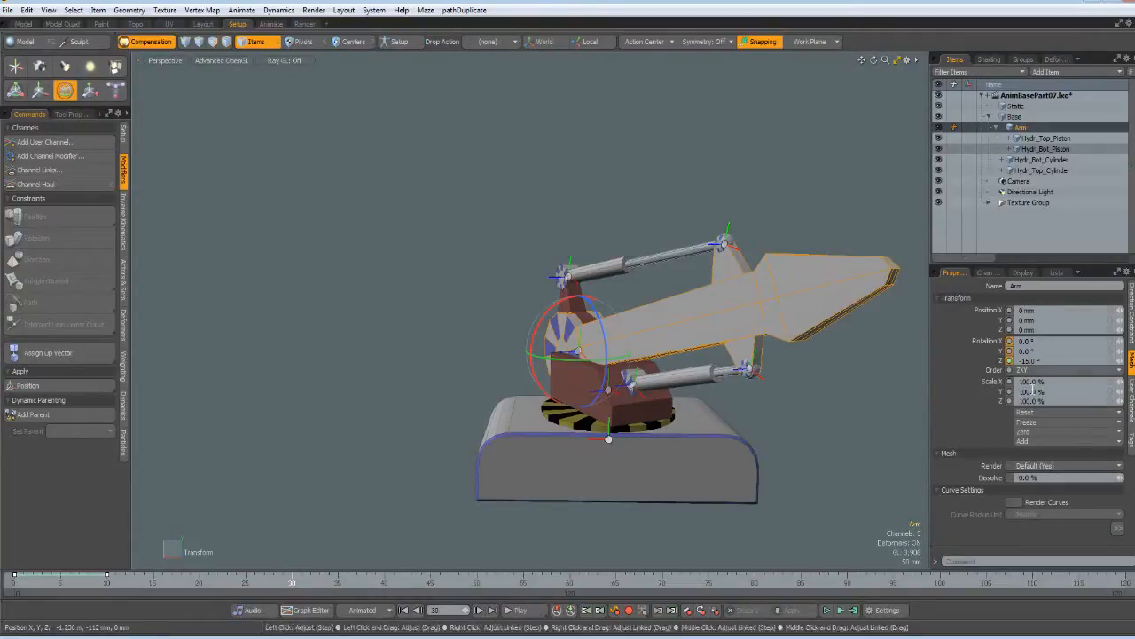
click(1010, 361)
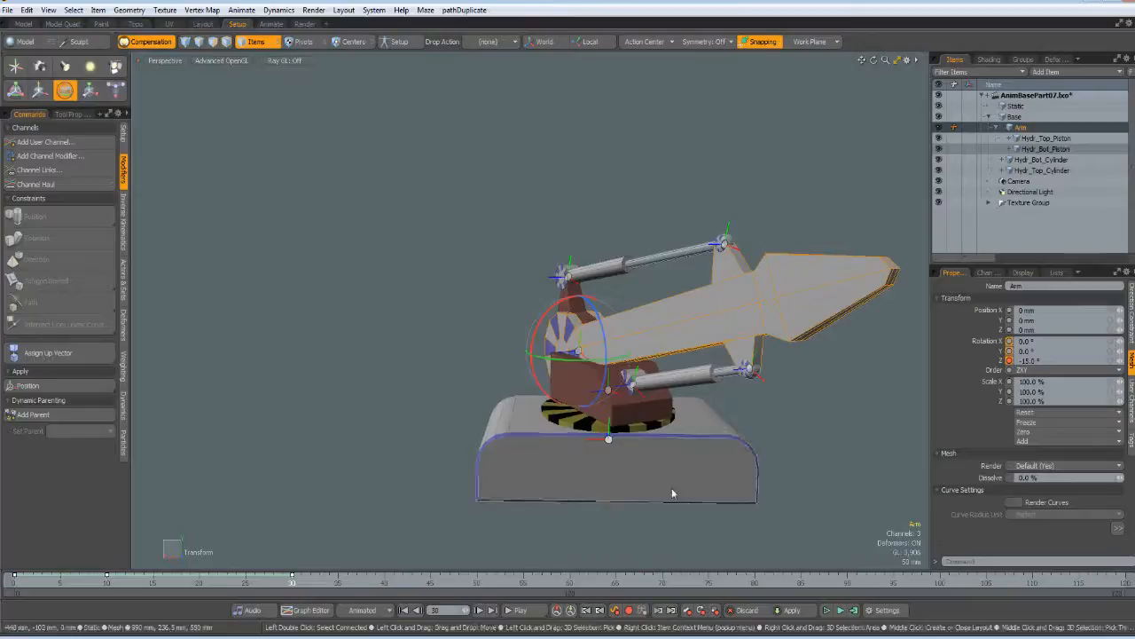
Set the arm's Z rotation to 30° at frame 40 and 15° at frame 50, keying through frame 60.
click(385, 586)
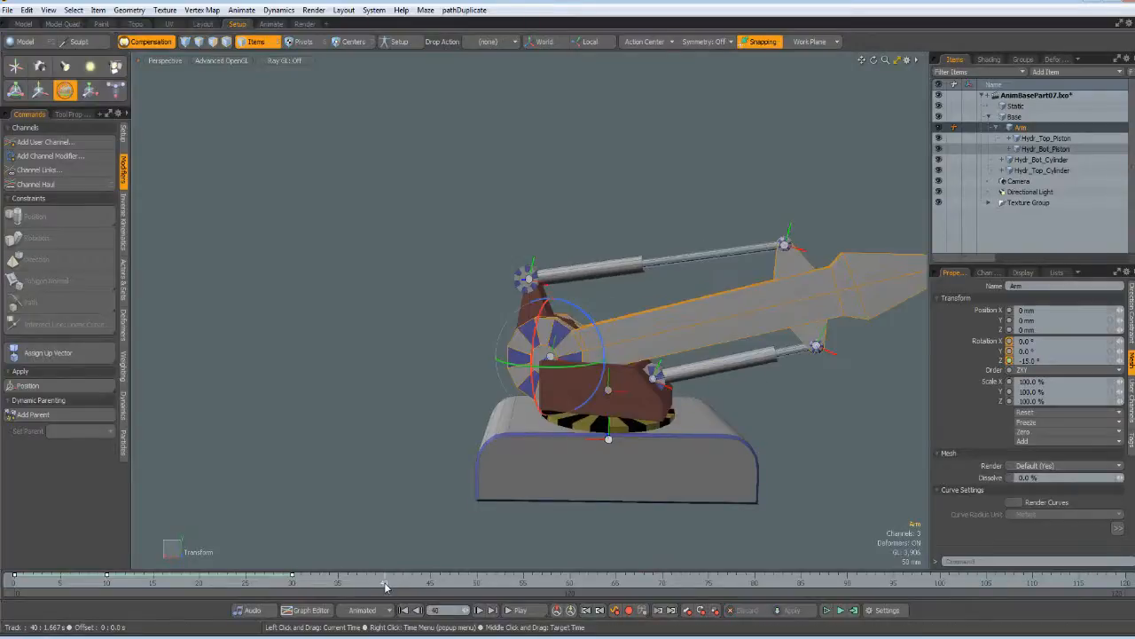
click(1044, 361)
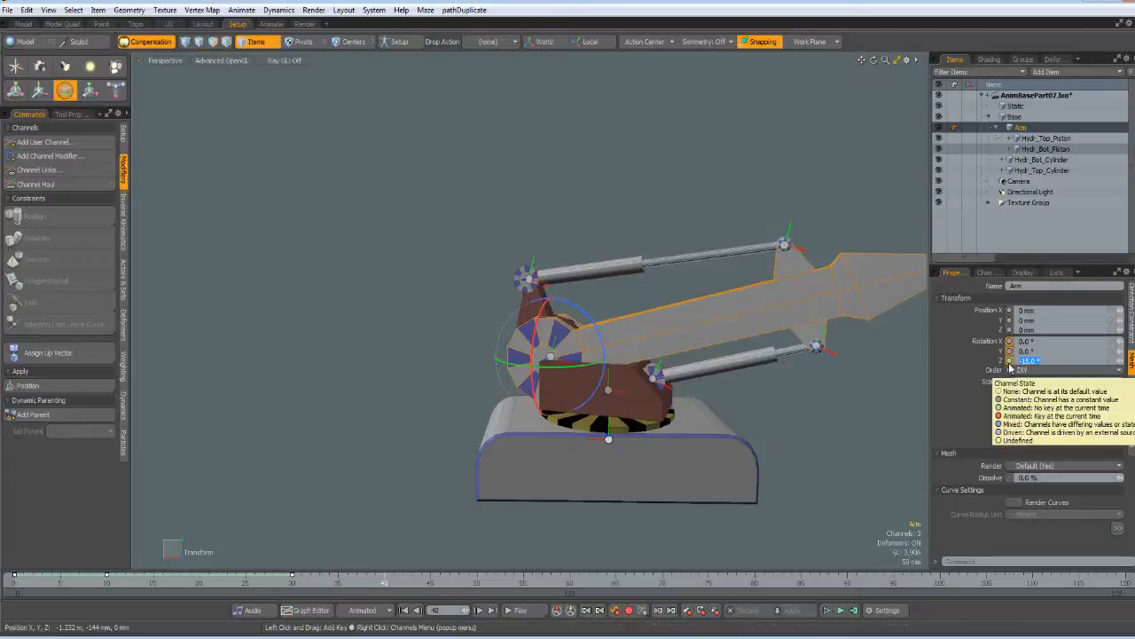
text(30)
text(.0 °)
key(Return)
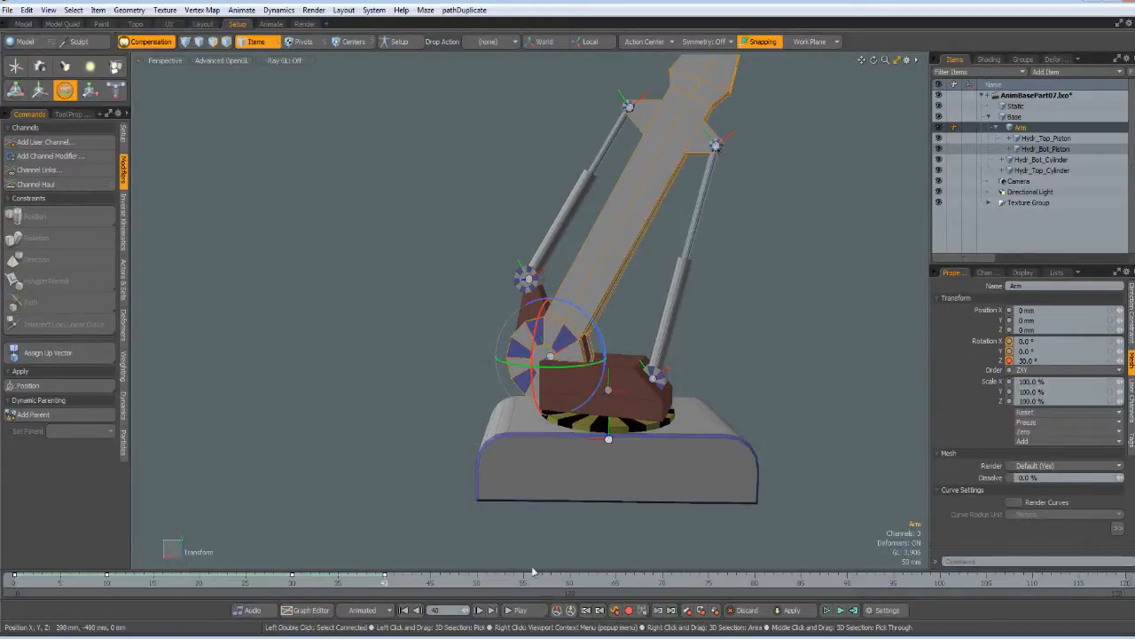
click(477, 584)
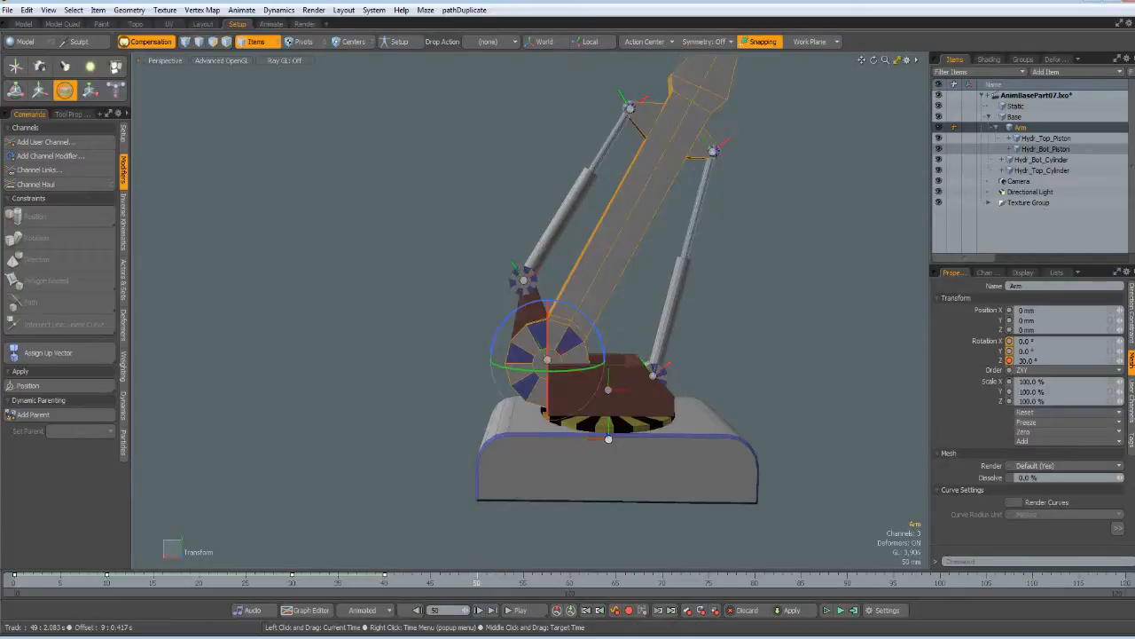
click(1025, 360)
text(15)
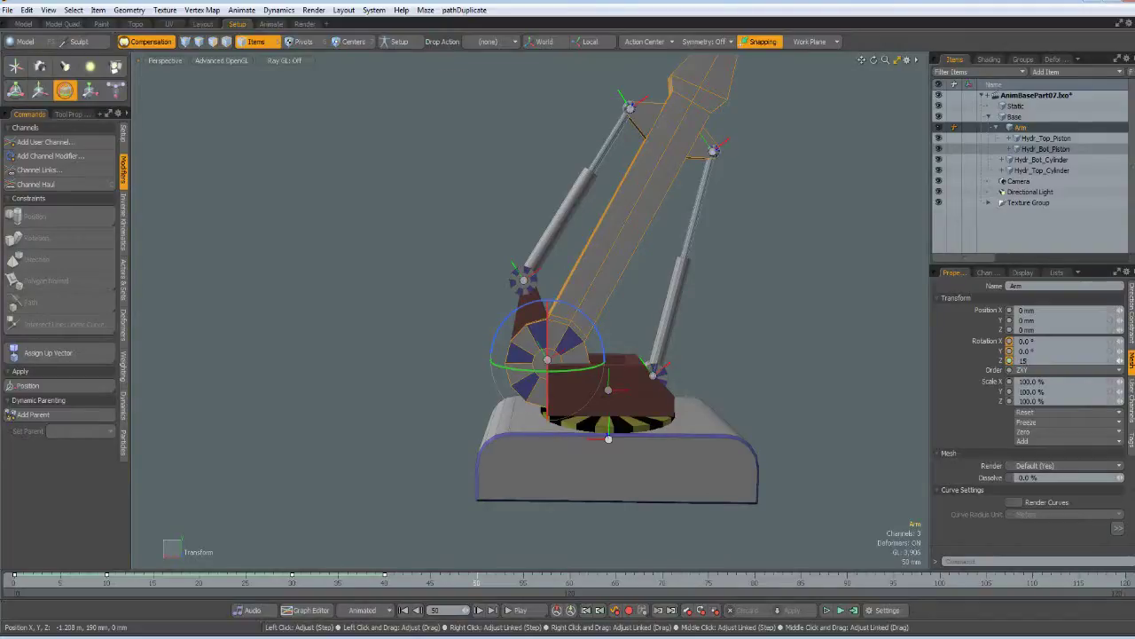
text(.0 °)
key(Return)
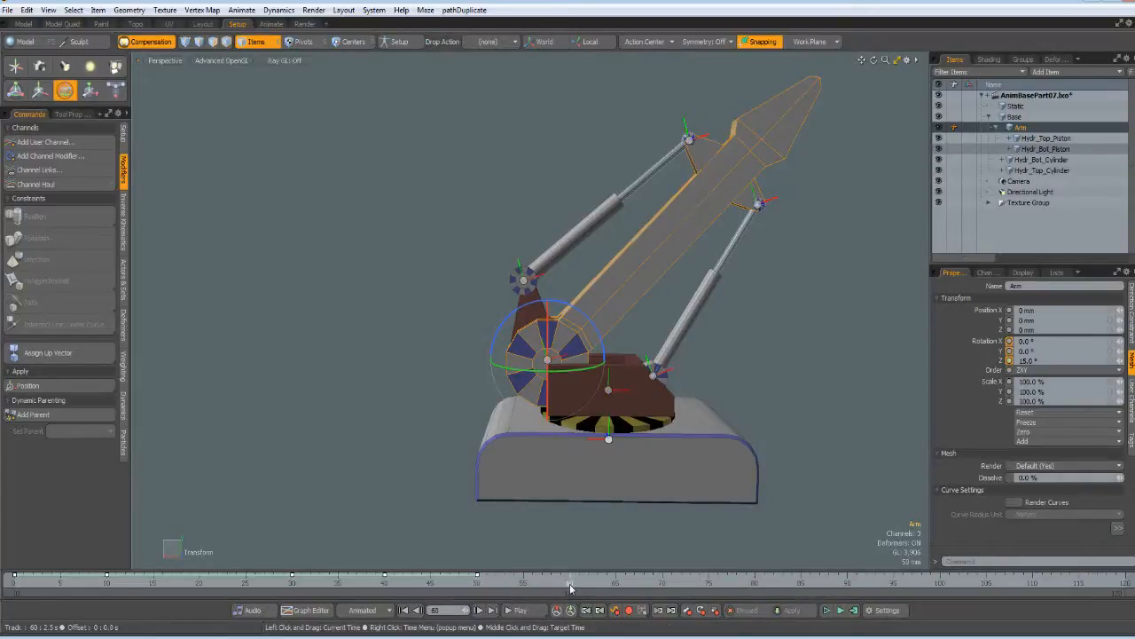
click(1011, 361)
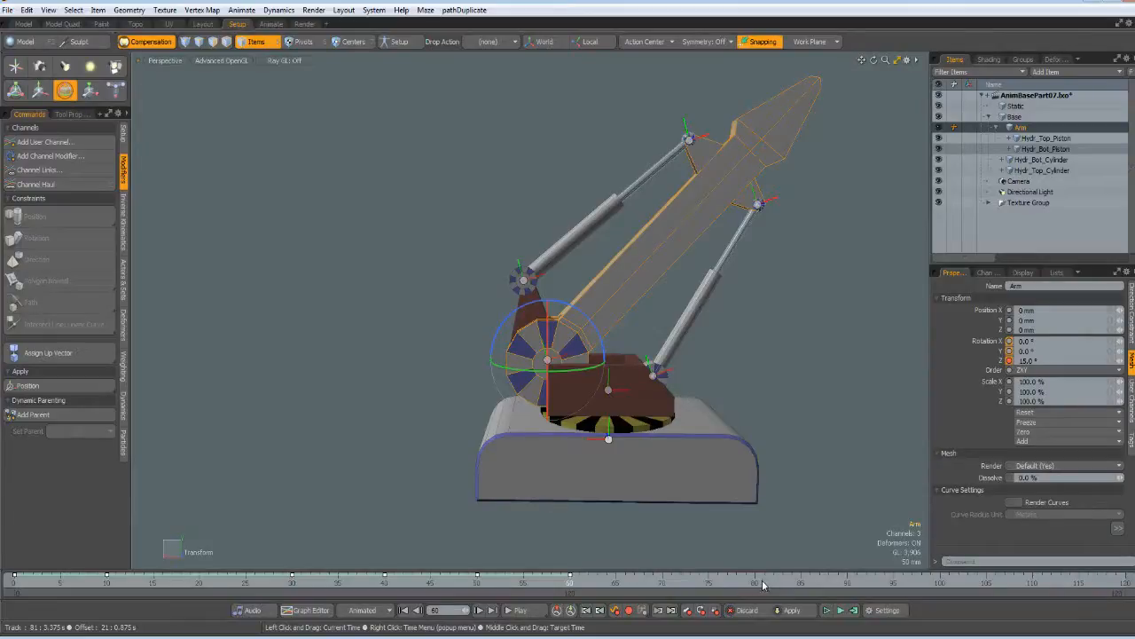
Key the arm's Z rotation at -15° (frame 70), 30° (frame 80) and 15° (frame 90).
click(662, 586)
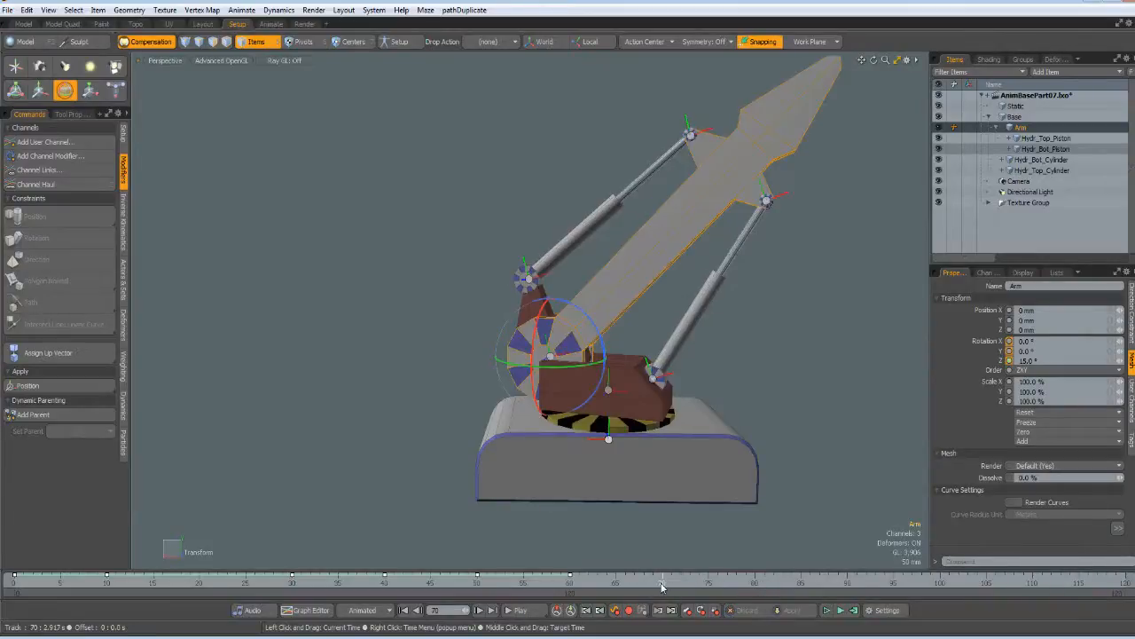
click(1050, 361)
text(-15)
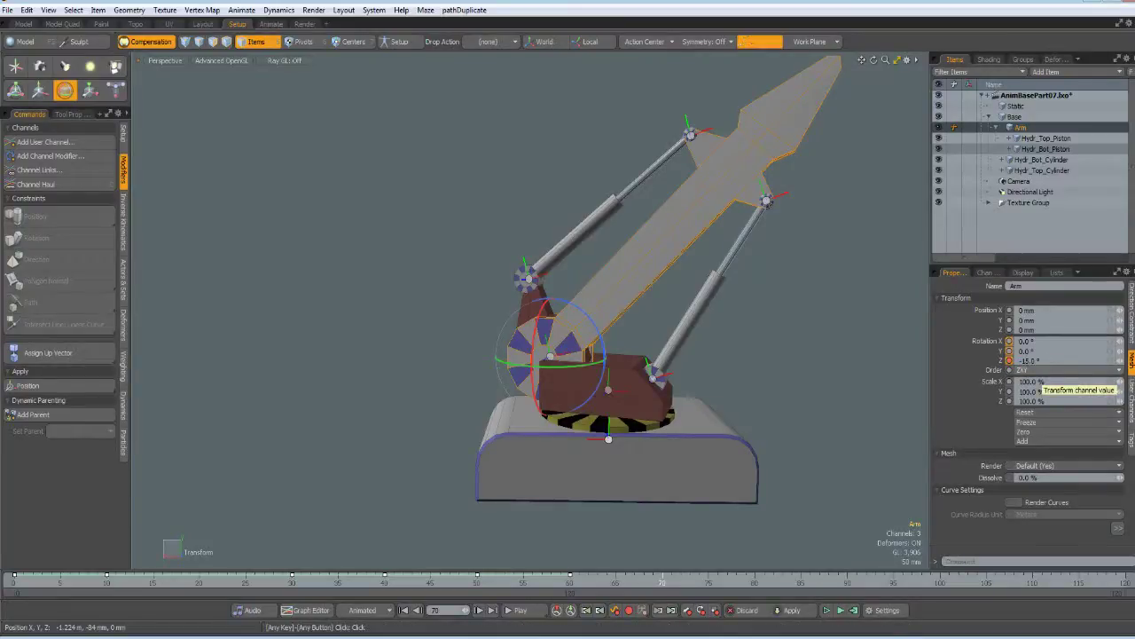
key(Return)
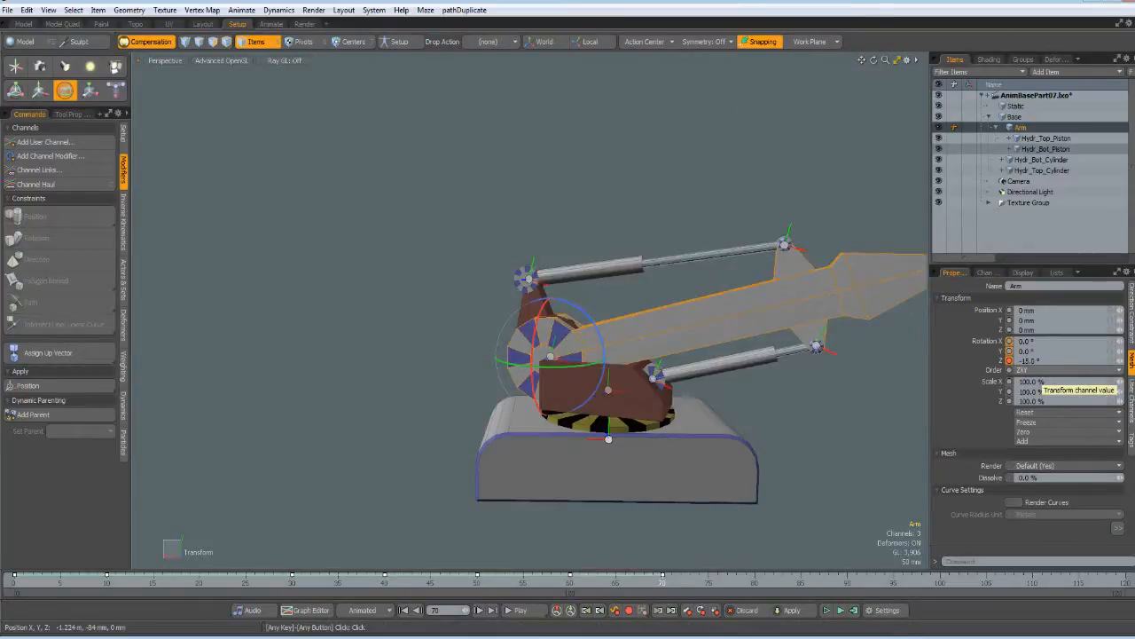
click(754, 584)
text(30)
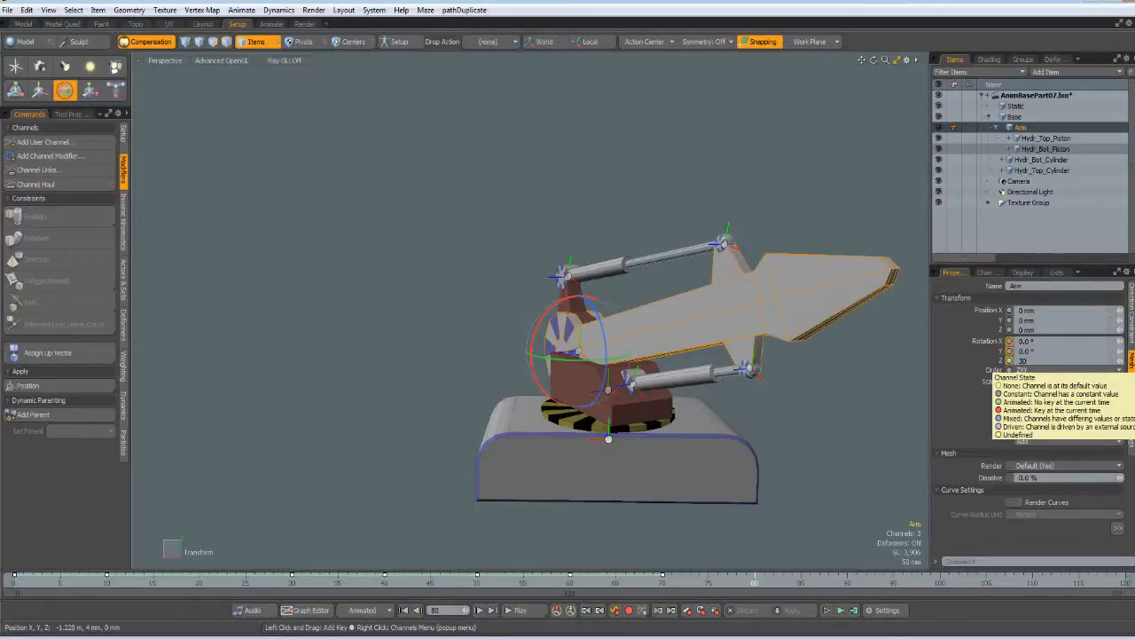
key(Return)
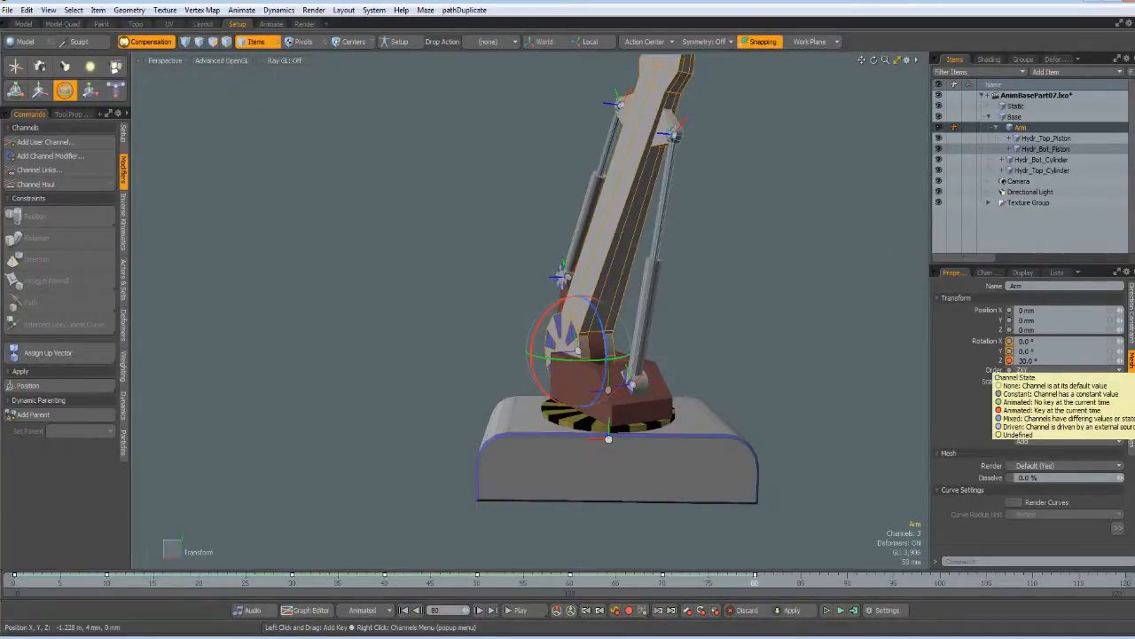
click(849, 579)
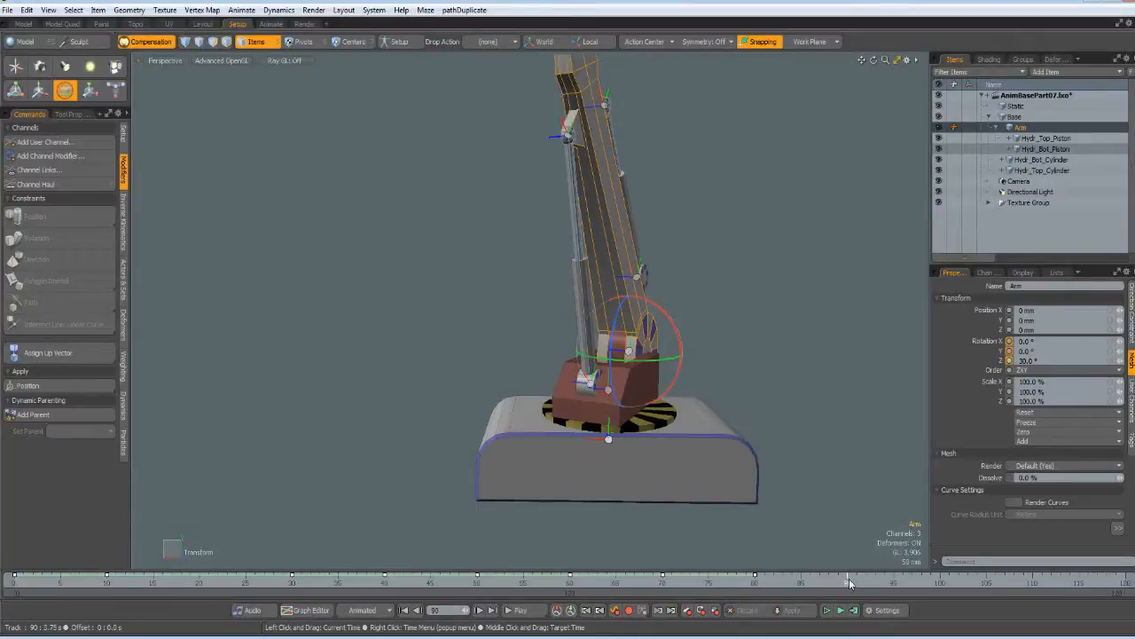
click(1026, 362)
text(15)
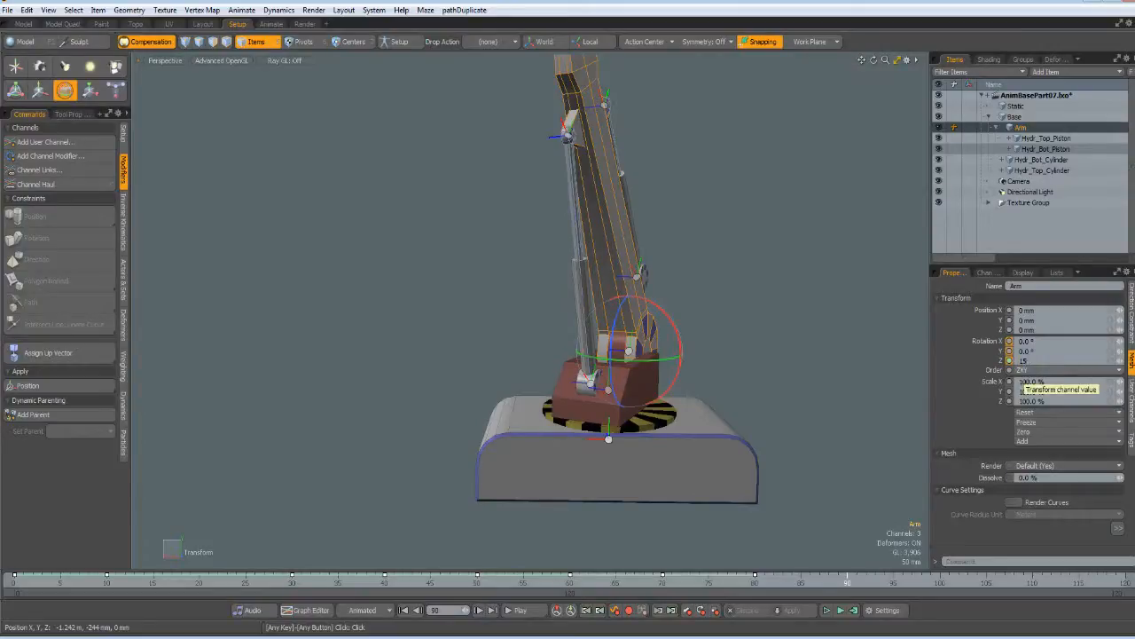
key(Return)
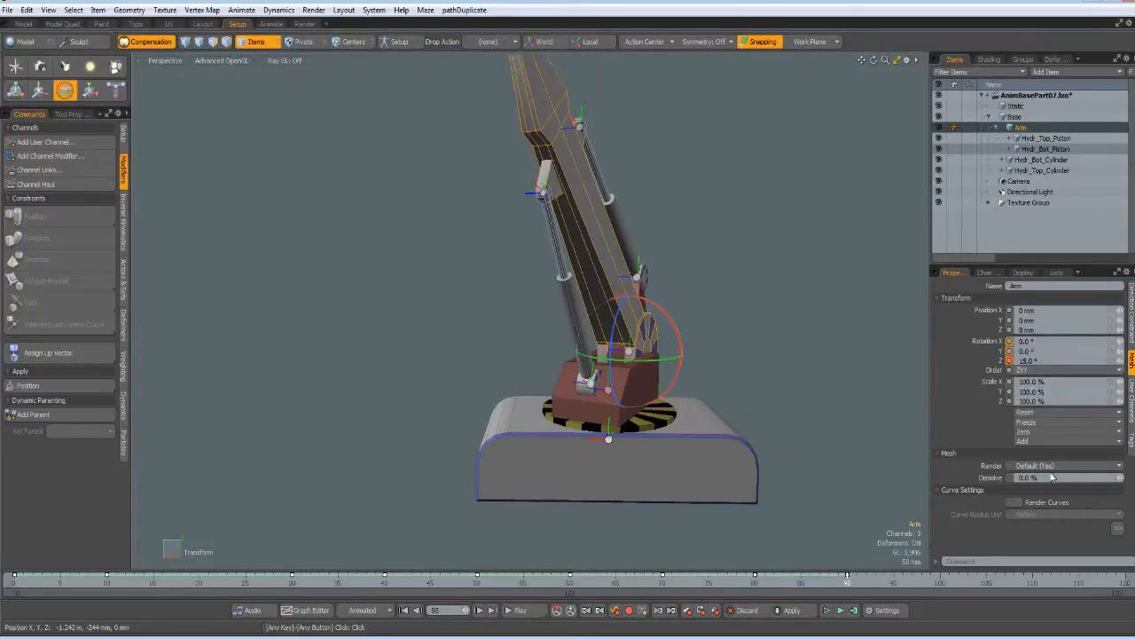
Key the arm's Z rotation at -10° by frame 110 and level it at 0° for frame 120.
click(941, 579)
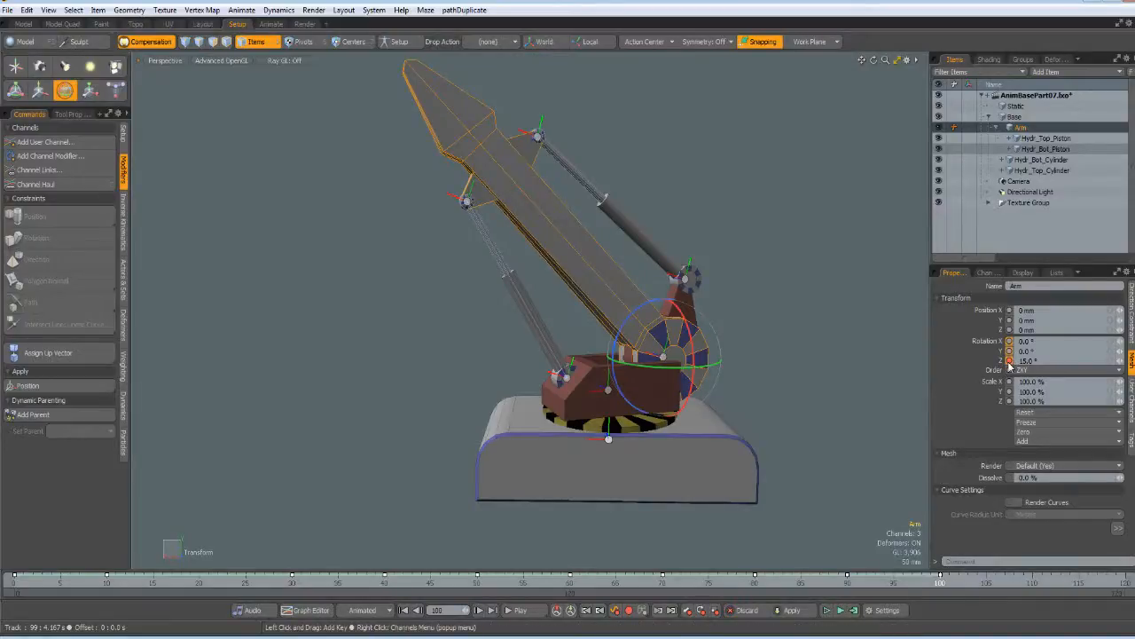
click(1034, 586)
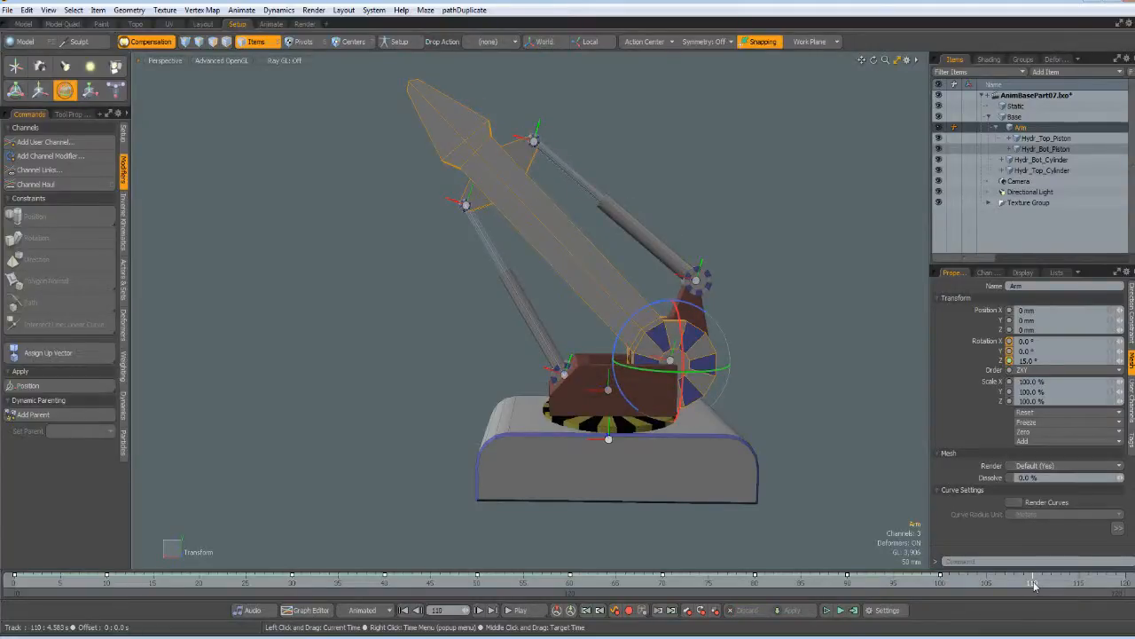
key(q)
key(Escape)
text(-10)
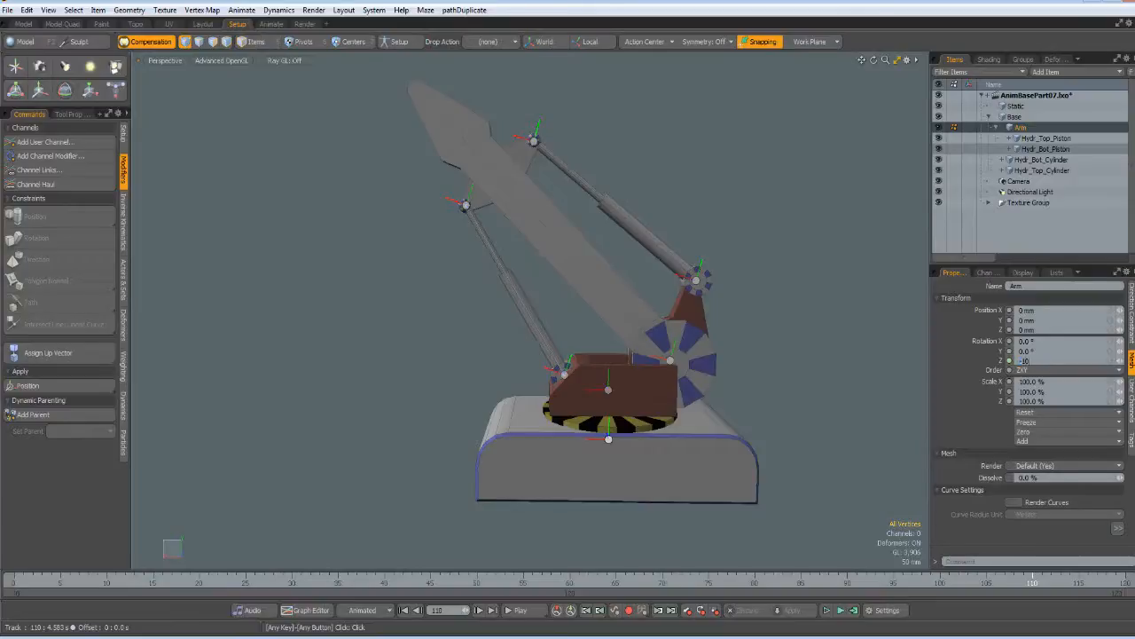
key(Return)
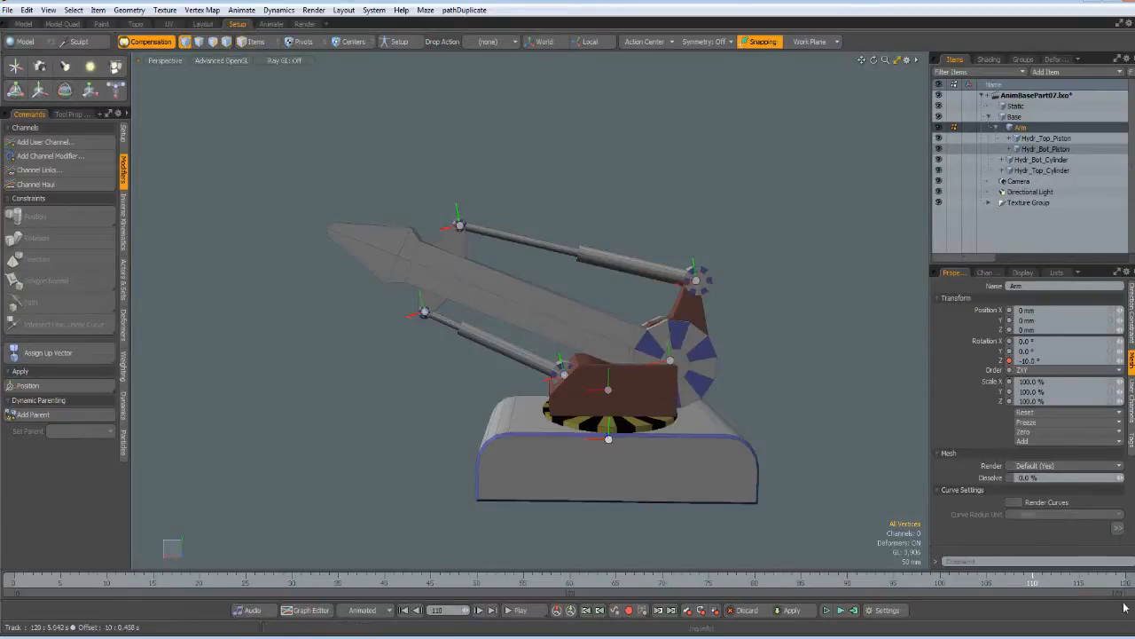
click(1129, 586)
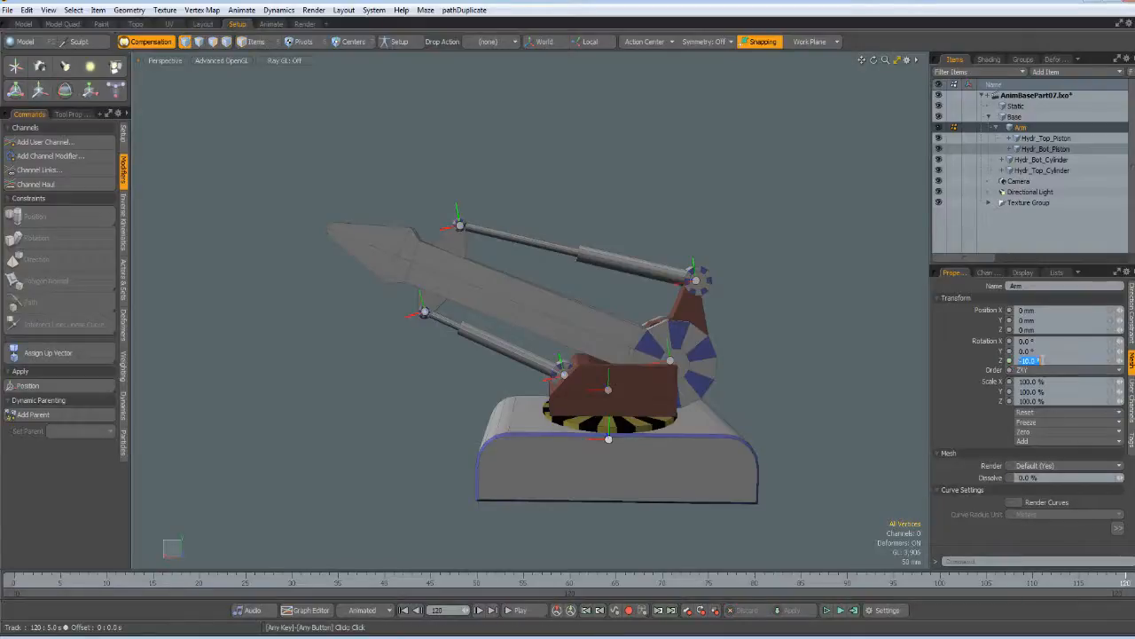
text(0)
key(Return)
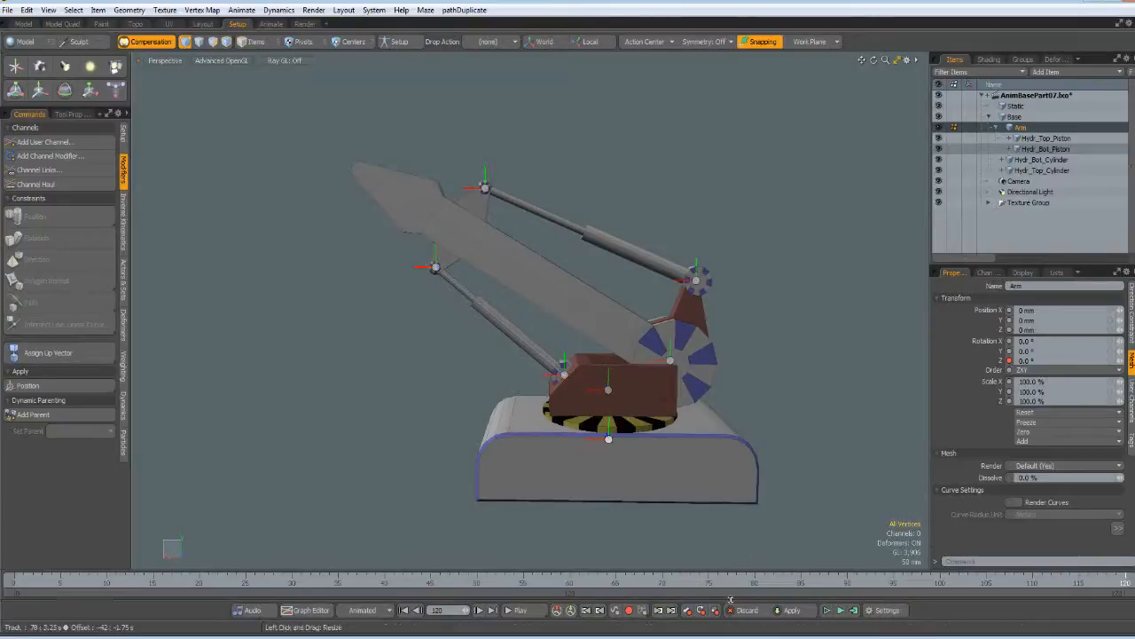
Rewind to frame 0 and play the base-and-arm animation.
click(404, 611)
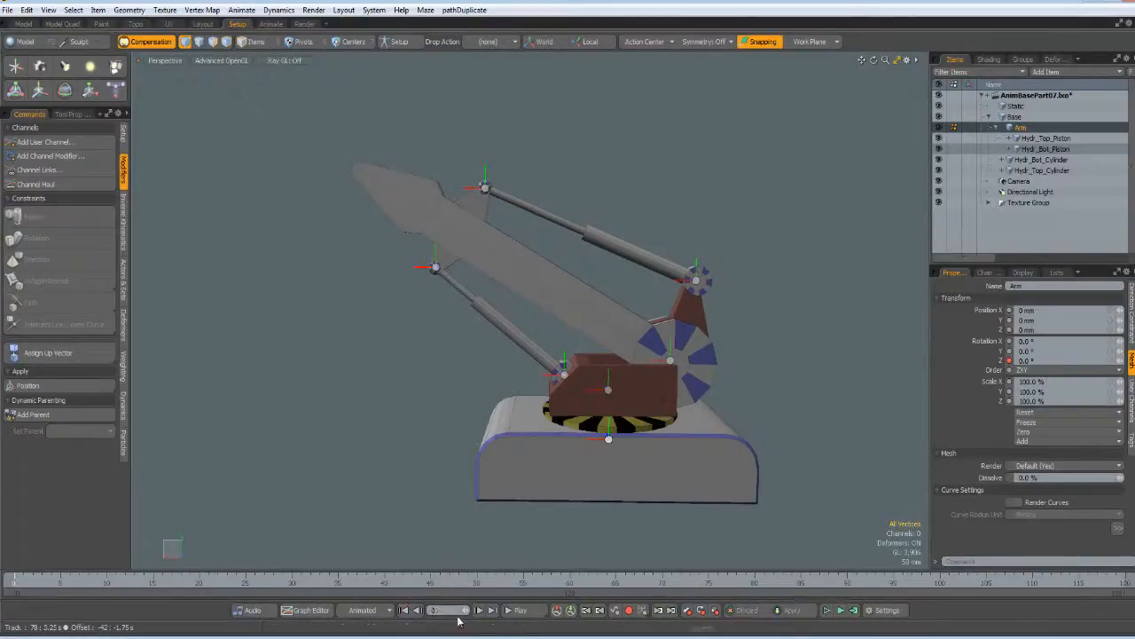
click(515, 612)
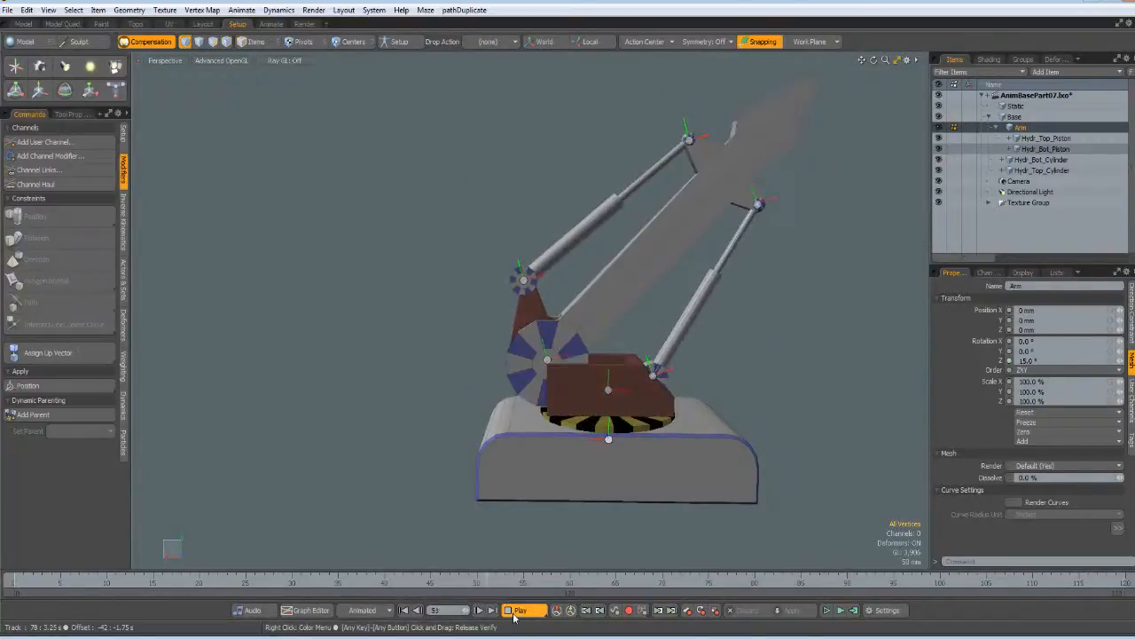
Switch the Perspective viewport to the Render Camera while playback continues.
click(164, 60)
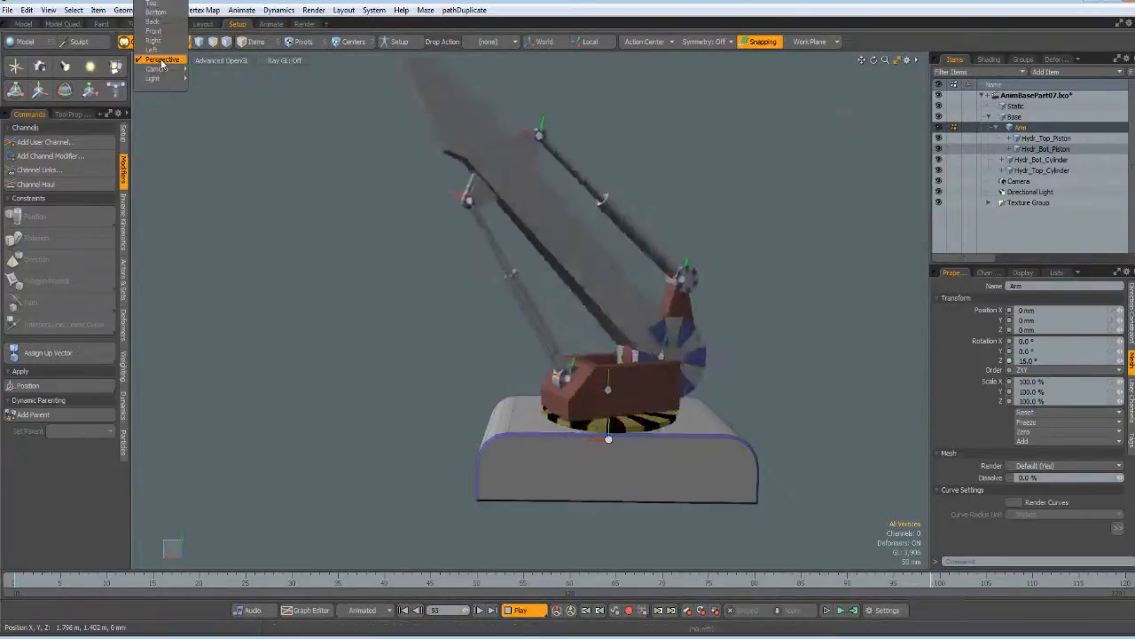
click(222, 79)
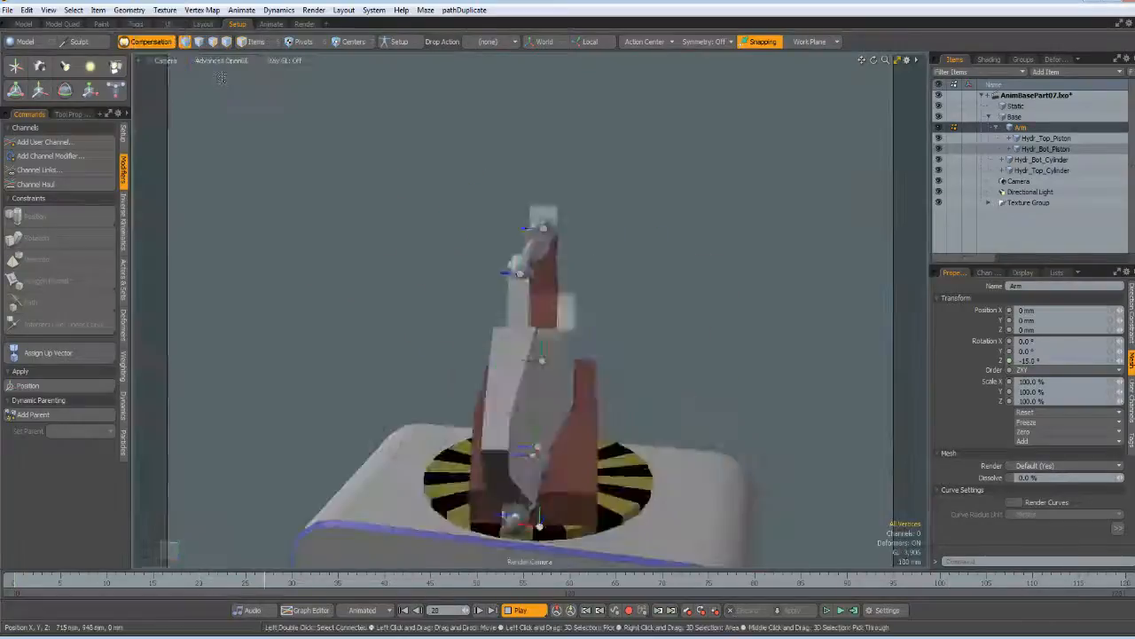